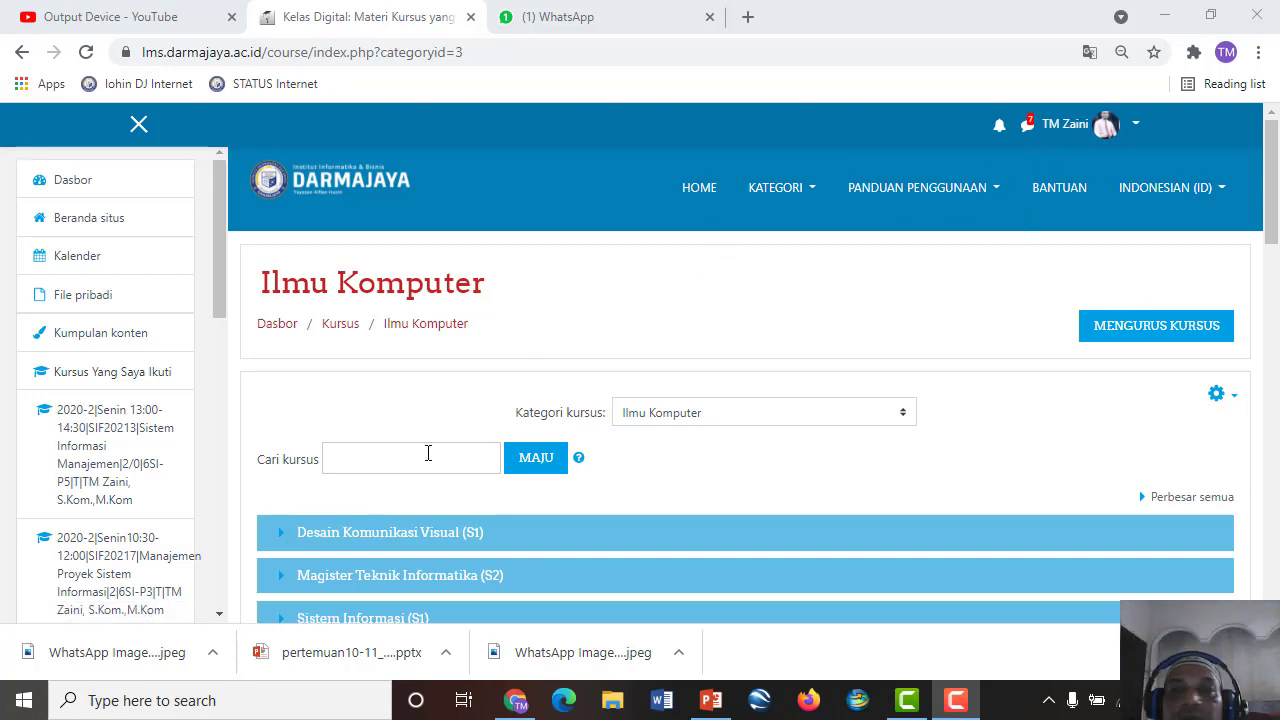
# Search the Ilmu Komputer courses by the lecturer's name
pyautogui.scroll(-2, 437, 430)
pyautogui.scroll(2, 438, 420)
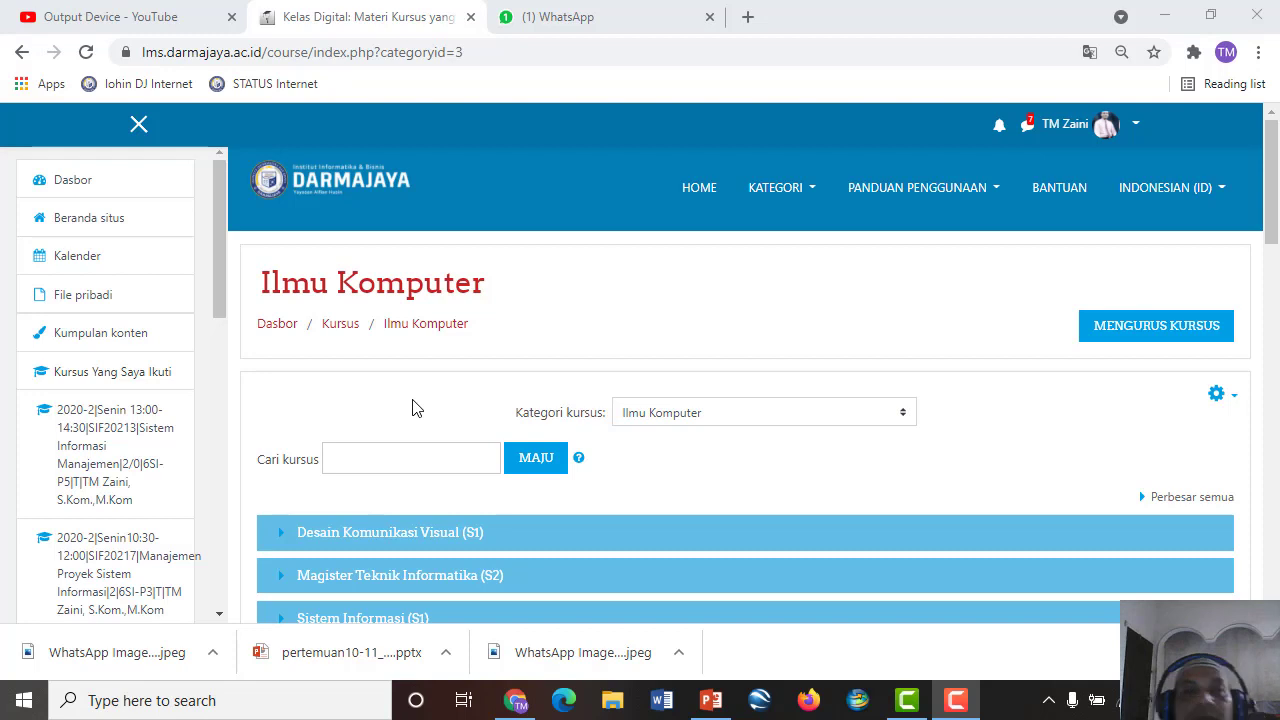
pyautogui.click(420, 456)
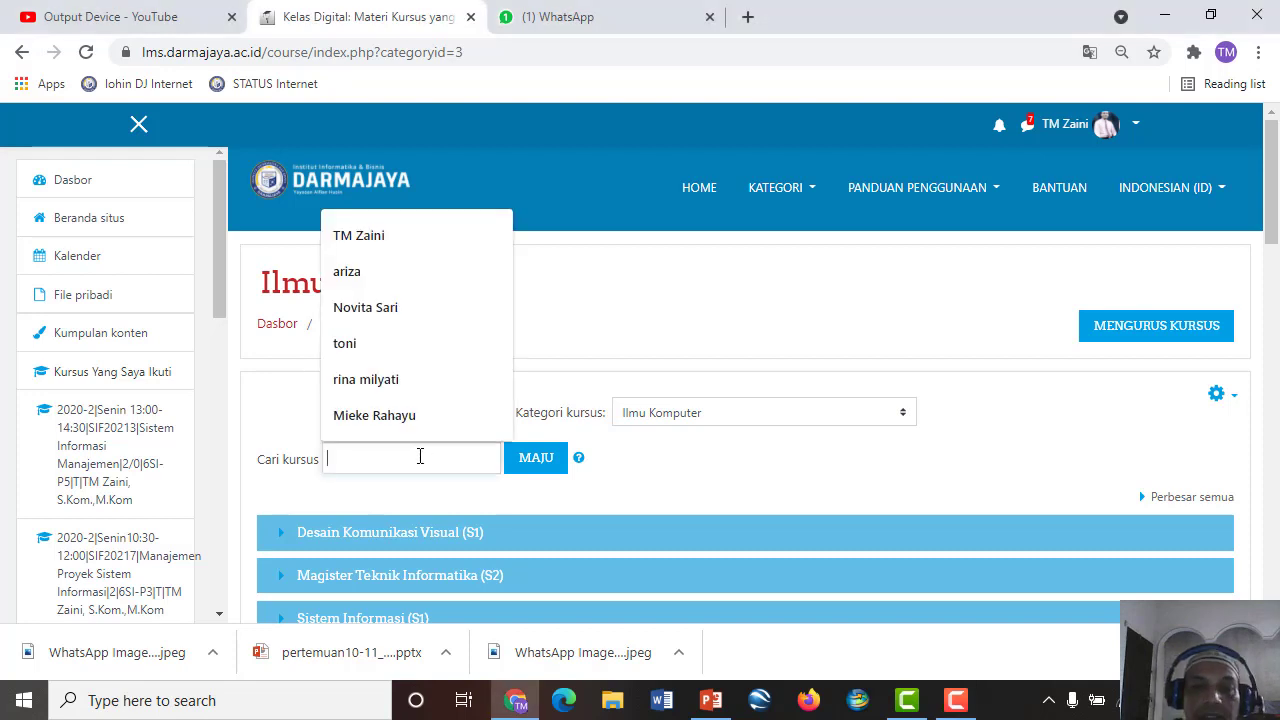
pyautogui.write('tmz')
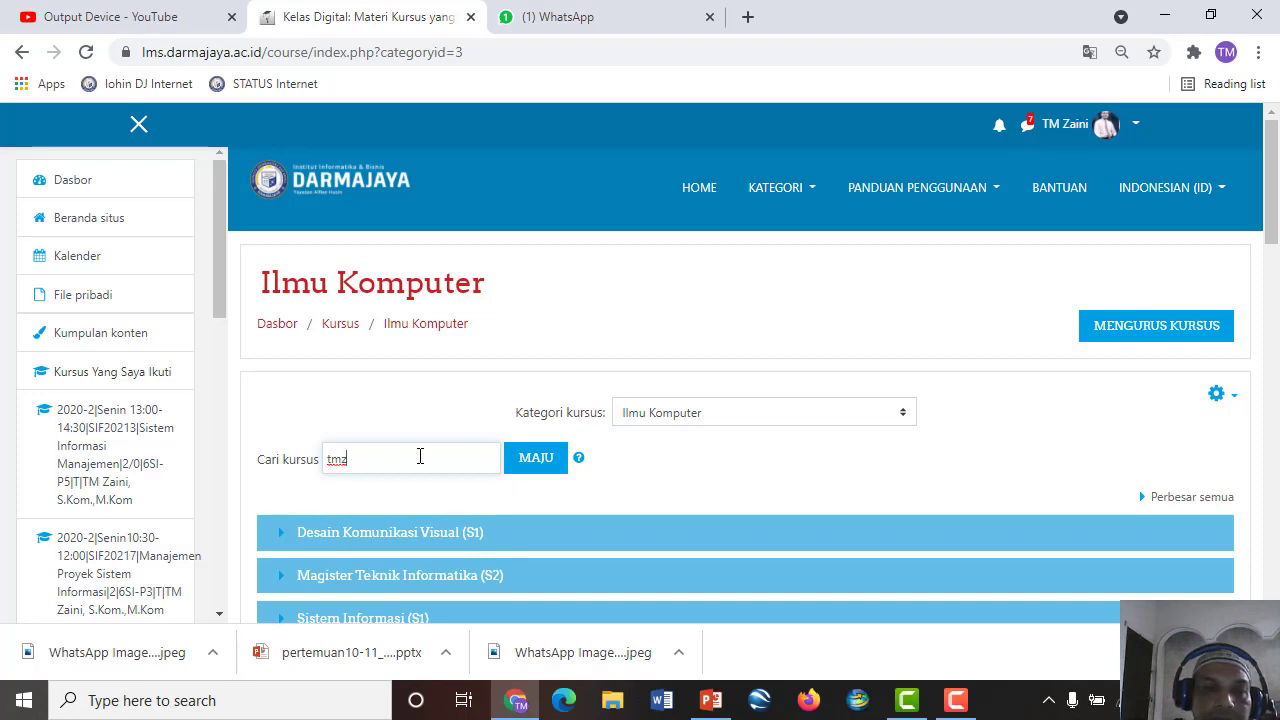
pyautogui.press('BackSpace')
pyautogui.write('zaini')
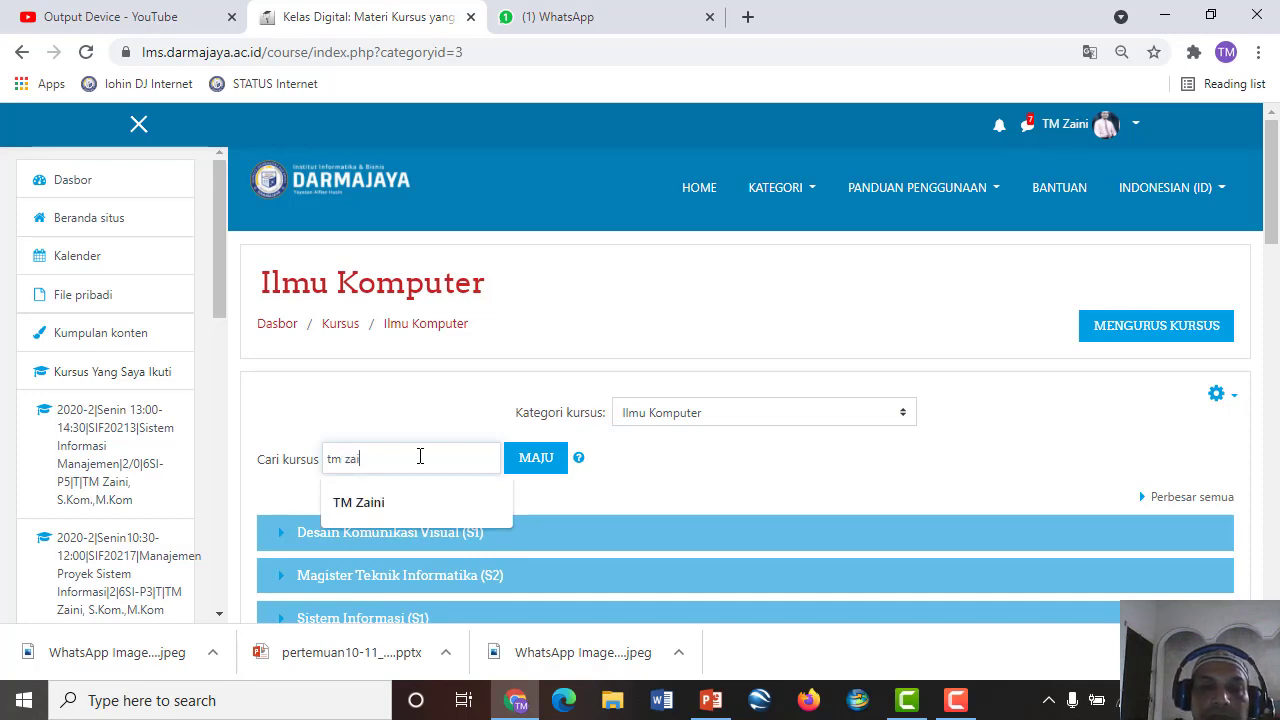
pyautogui.click(389, 513)
pyautogui.click(533, 464)
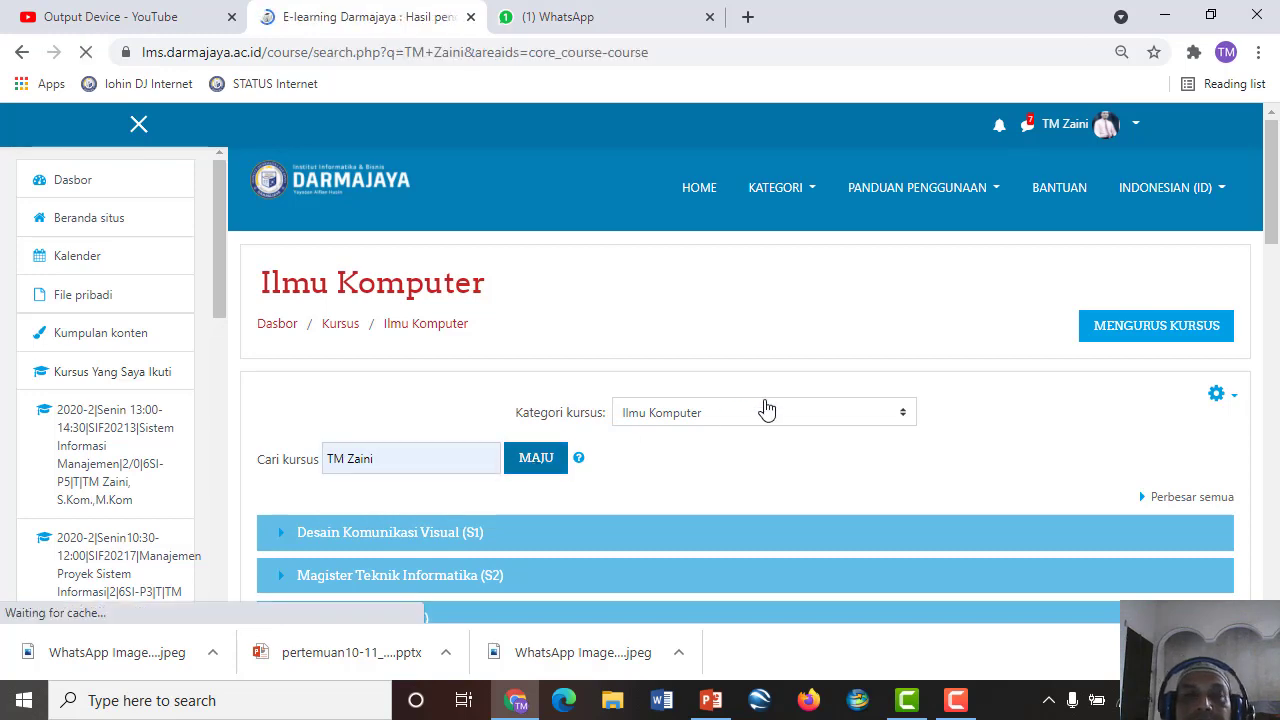
# Open the 2020-2 Selasa 10:30-12:00 SIF20212 Desain Grafis dan Multimedia course for class 6SI-P3 from the search results
pyautogui.scroll(-15, 767, 413)
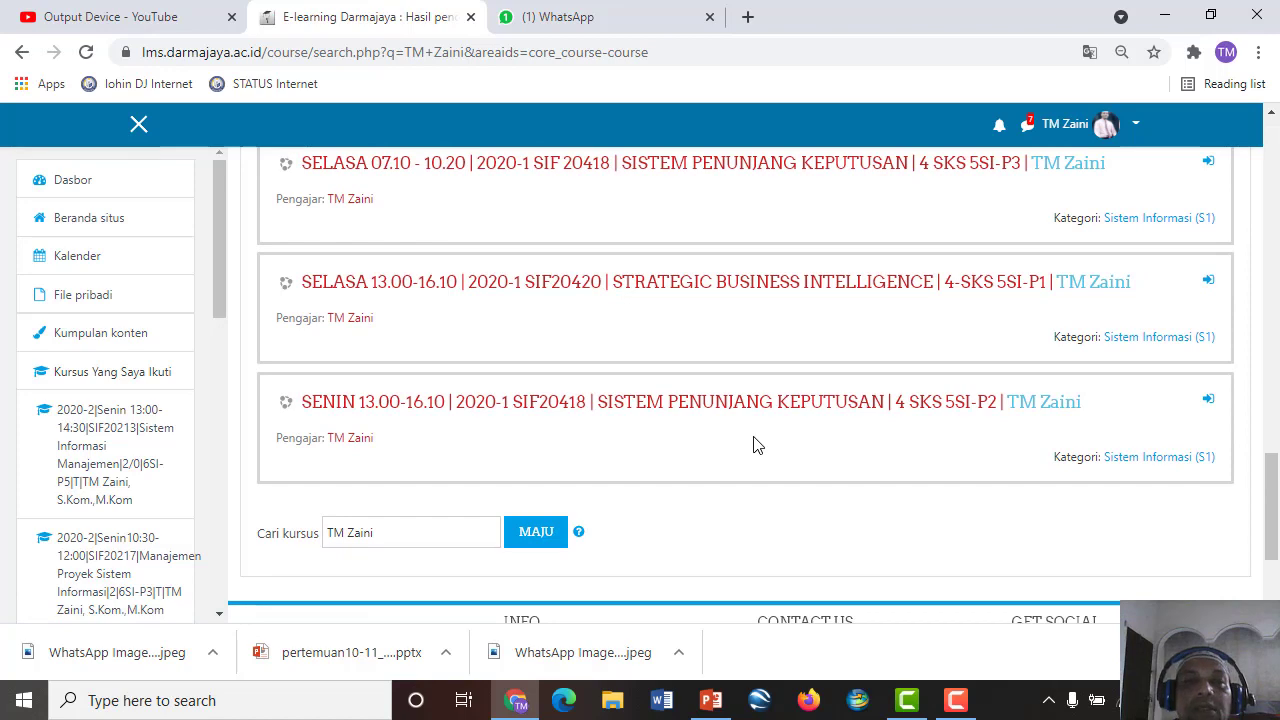
pyautogui.scroll(3, 752, 440)
pyautogui.scroll(-4, 738, 445)
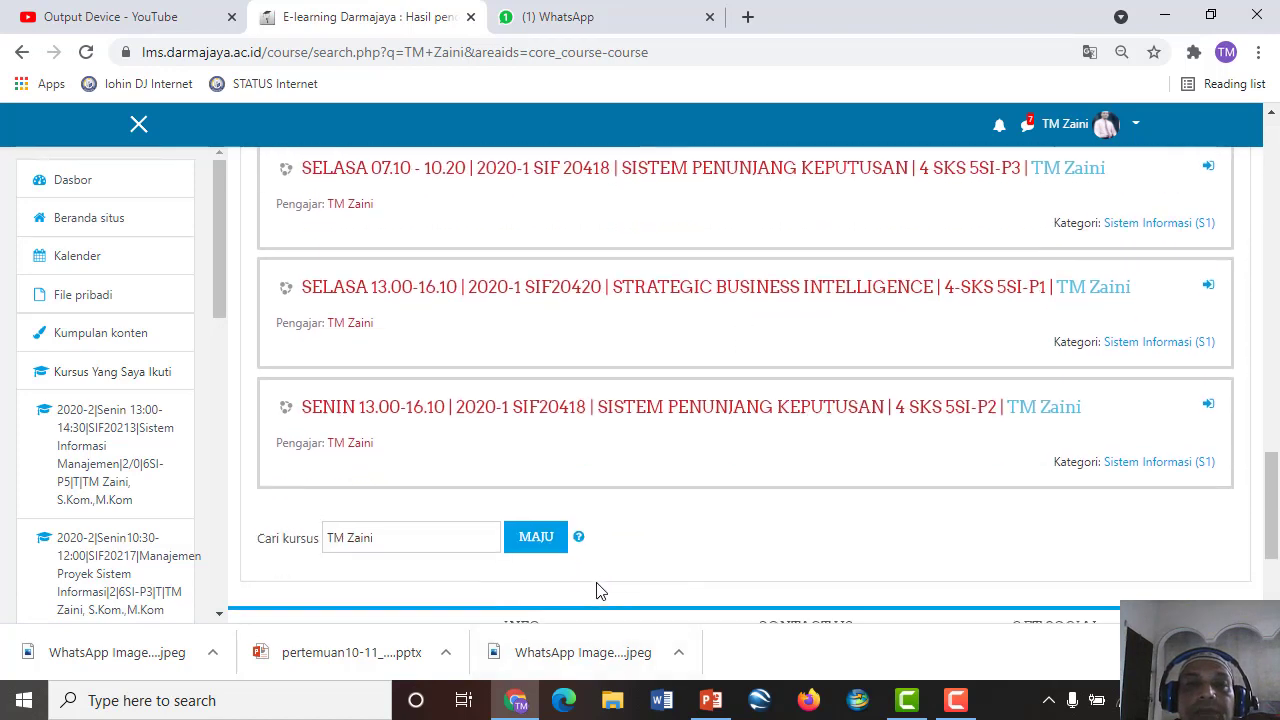
pyautogui.scroll(2, 434, 535)
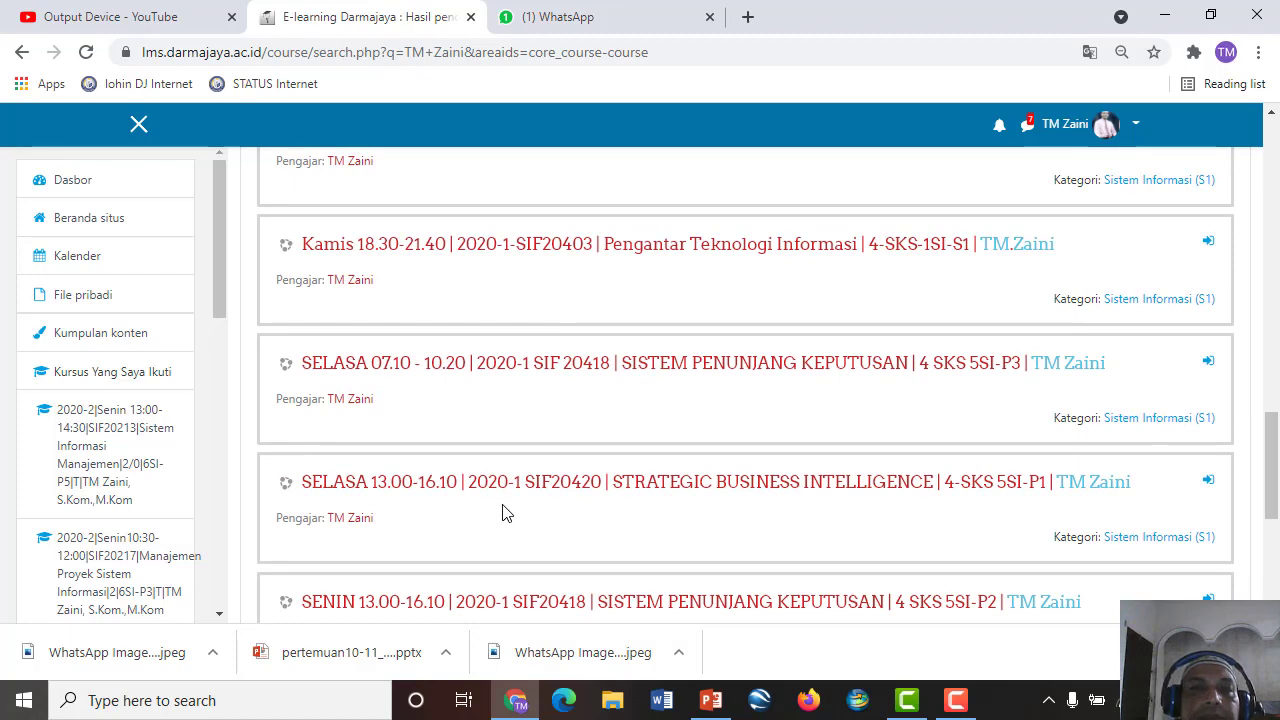
pyautogui.scroll(-1, 723, 528)
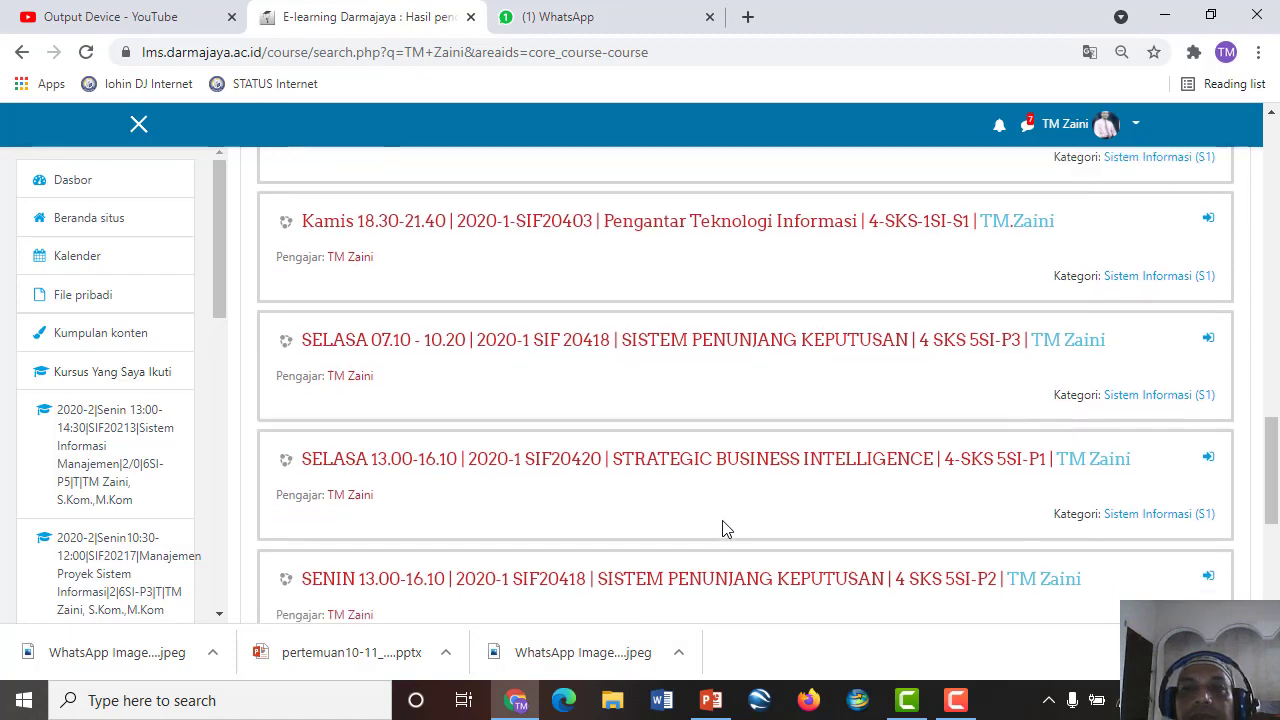
pyautogui.scroll(3, 726, 530)
pyautogui.scroll(3, 726, 530)
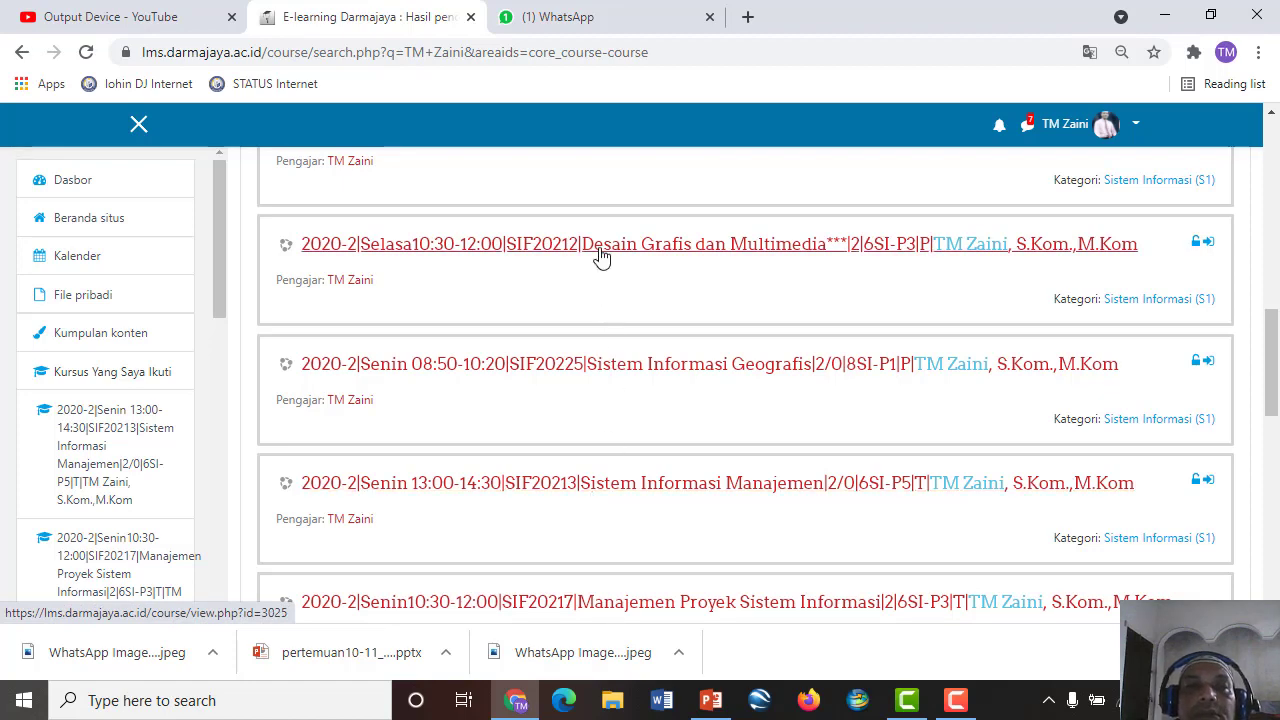
pyautogui.scroll(3, 600, 258)
pyautogui.scroll(-2, 612, 414)
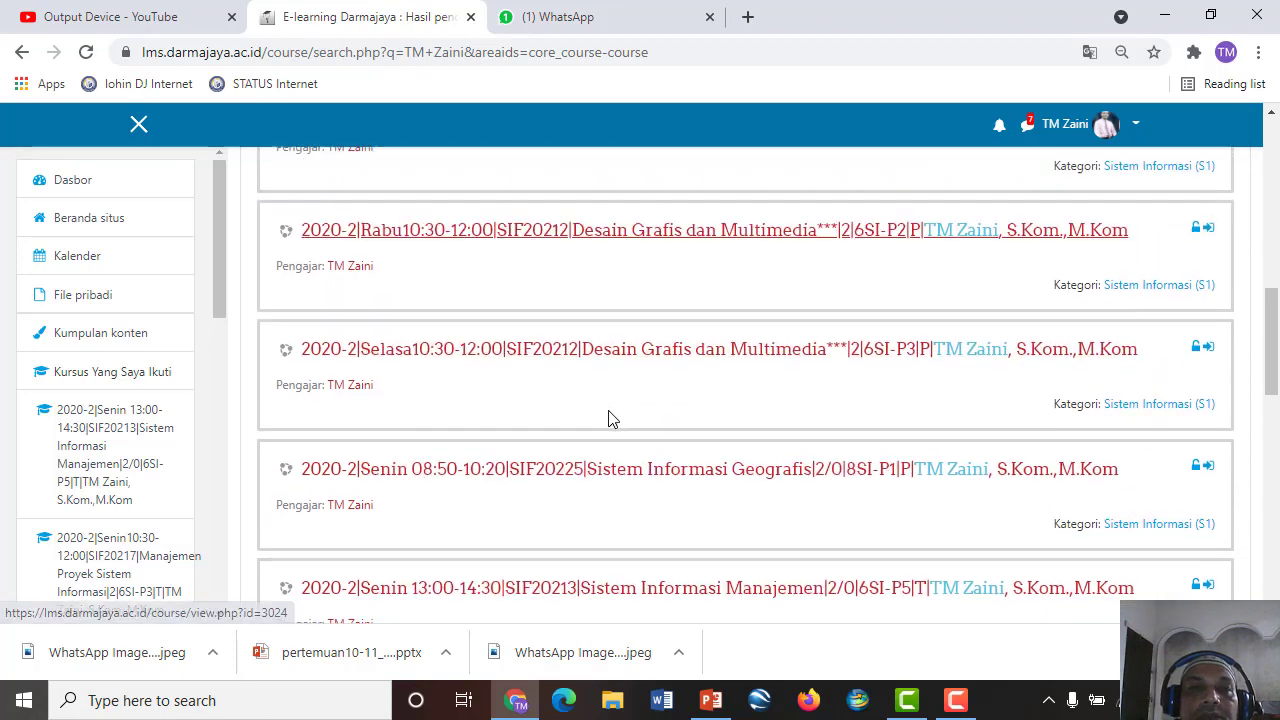
pyautogui.click(522, 345)
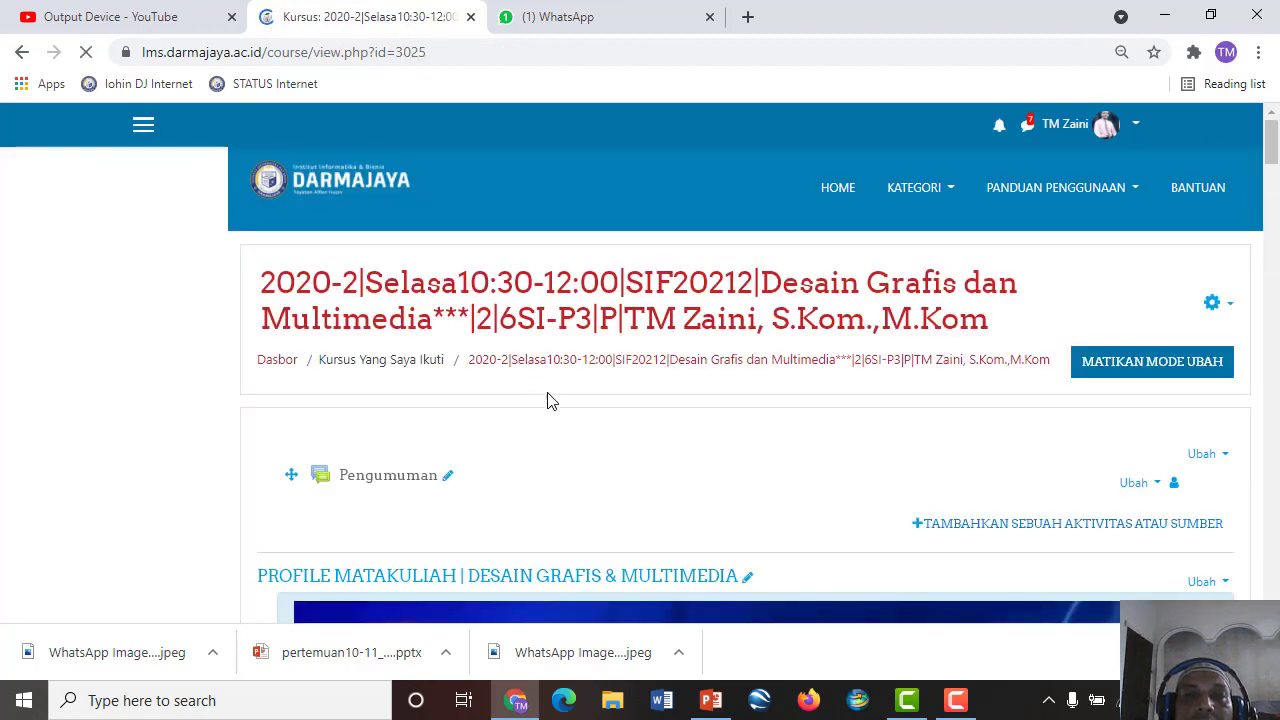
# Turn on edit mode for the Desain Grafis dan Multimedia course
pyautogui.scroll(-2, 600, 432)
pyautogui.scroll(2, 861, 356)
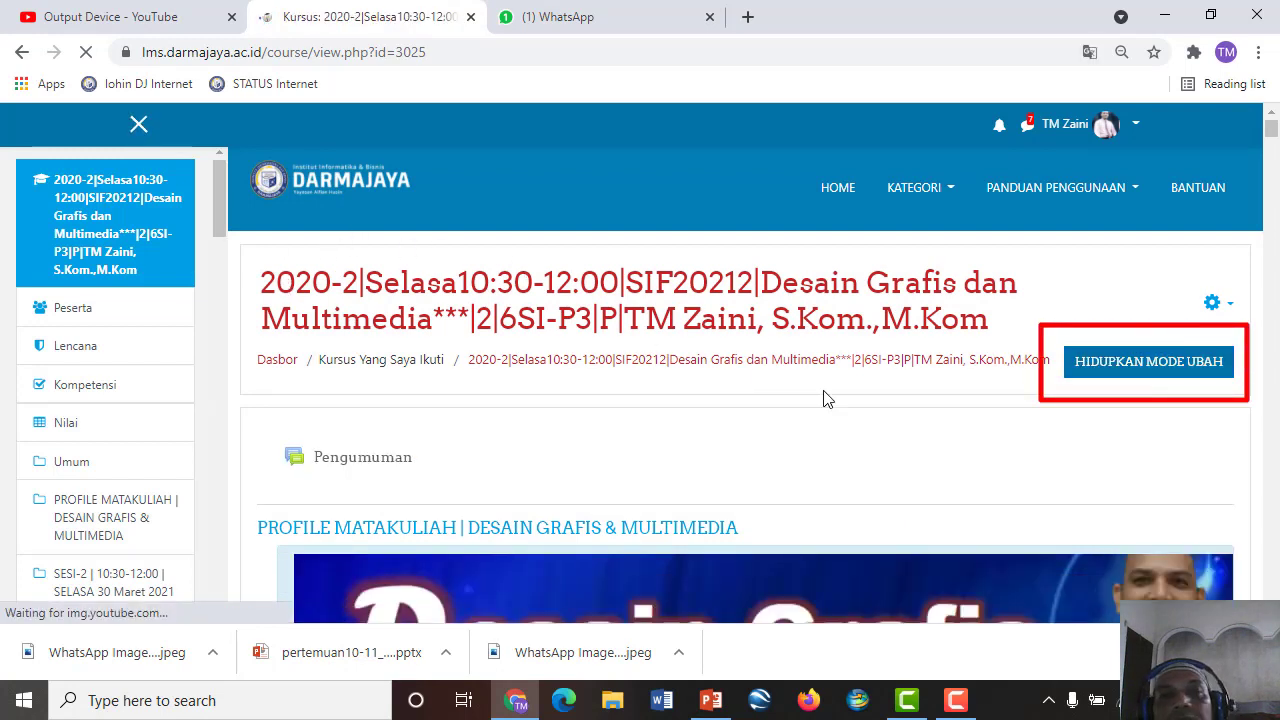
pyautogui.click(1102, 370)
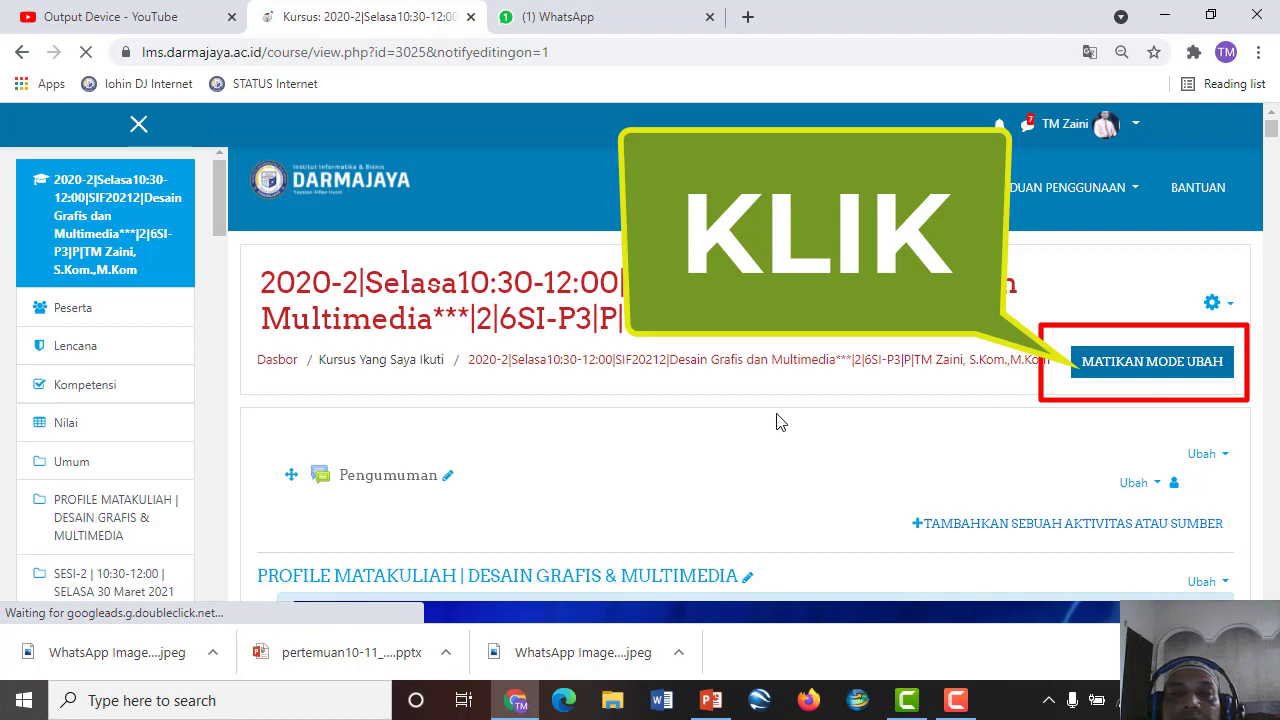
# Examine the course profile, learning map, assessment model and first session content at 67% page zoom
pyautogui.scroll(-2, 707, 426)
pyautogui.scroll(-5, 707, 426)
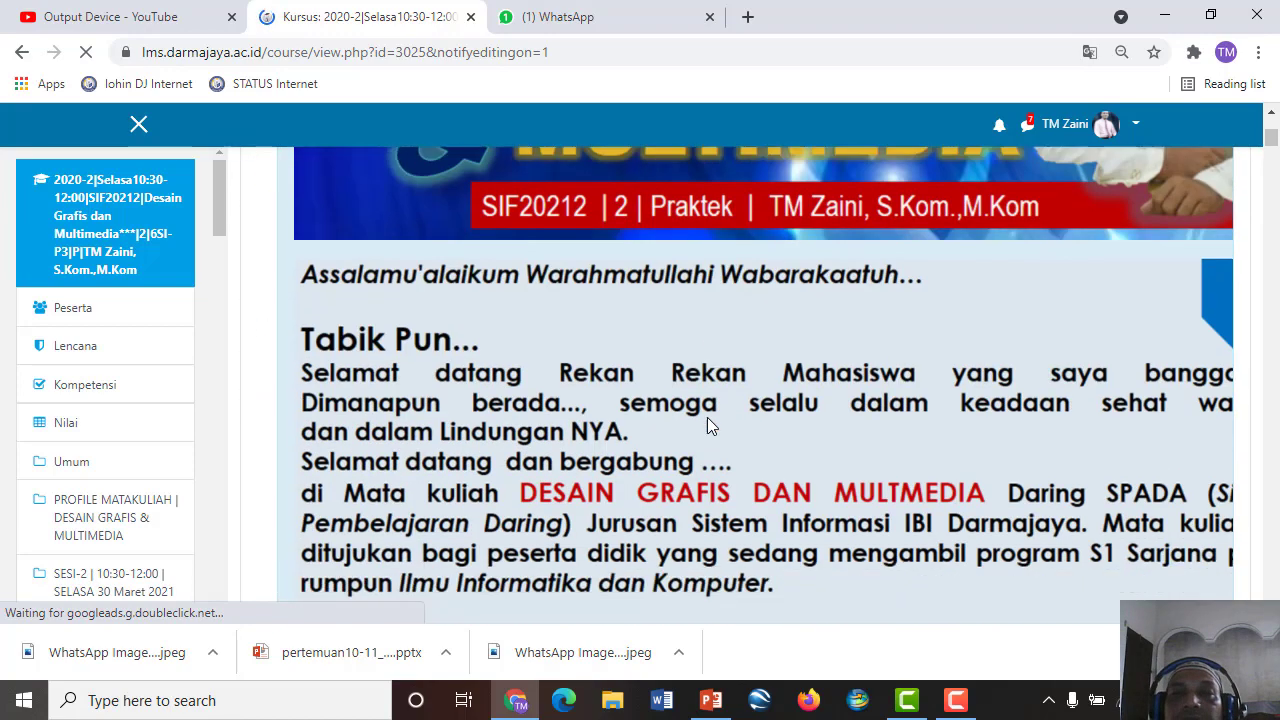
pyautogui.scroll(-10, 707, 426)
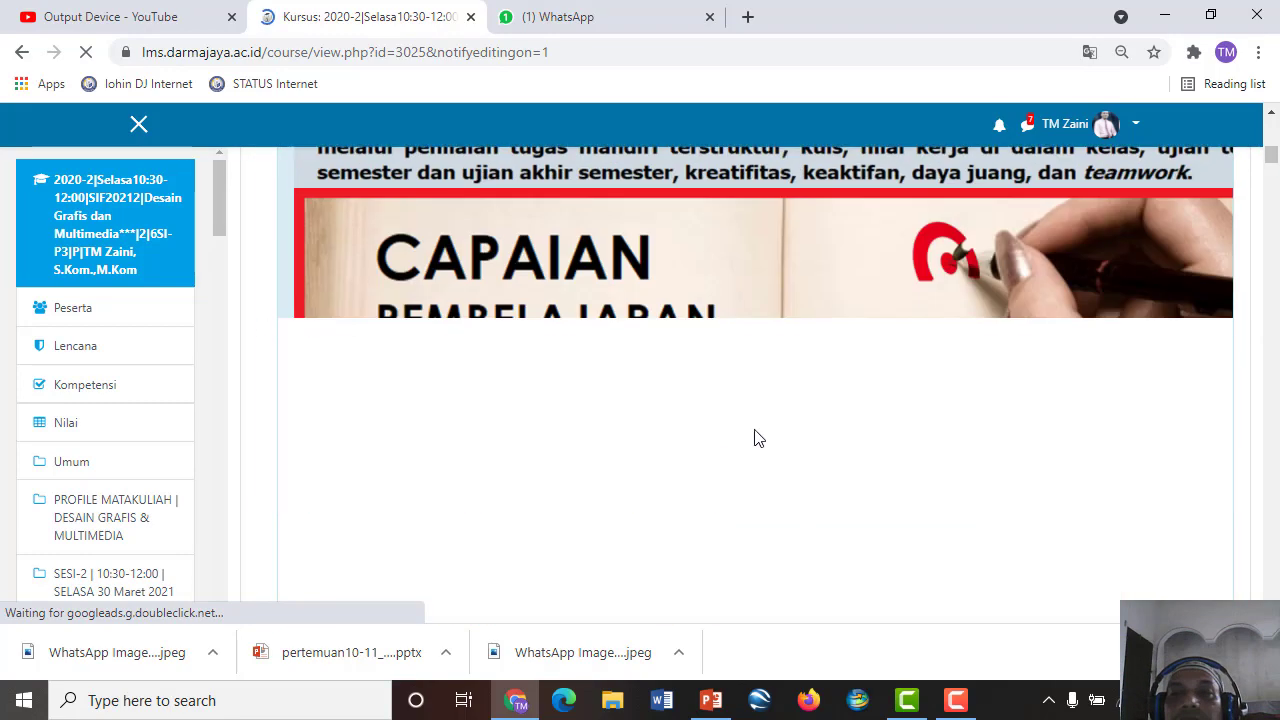
pyautogui.scroll(-3, 1085, 553)
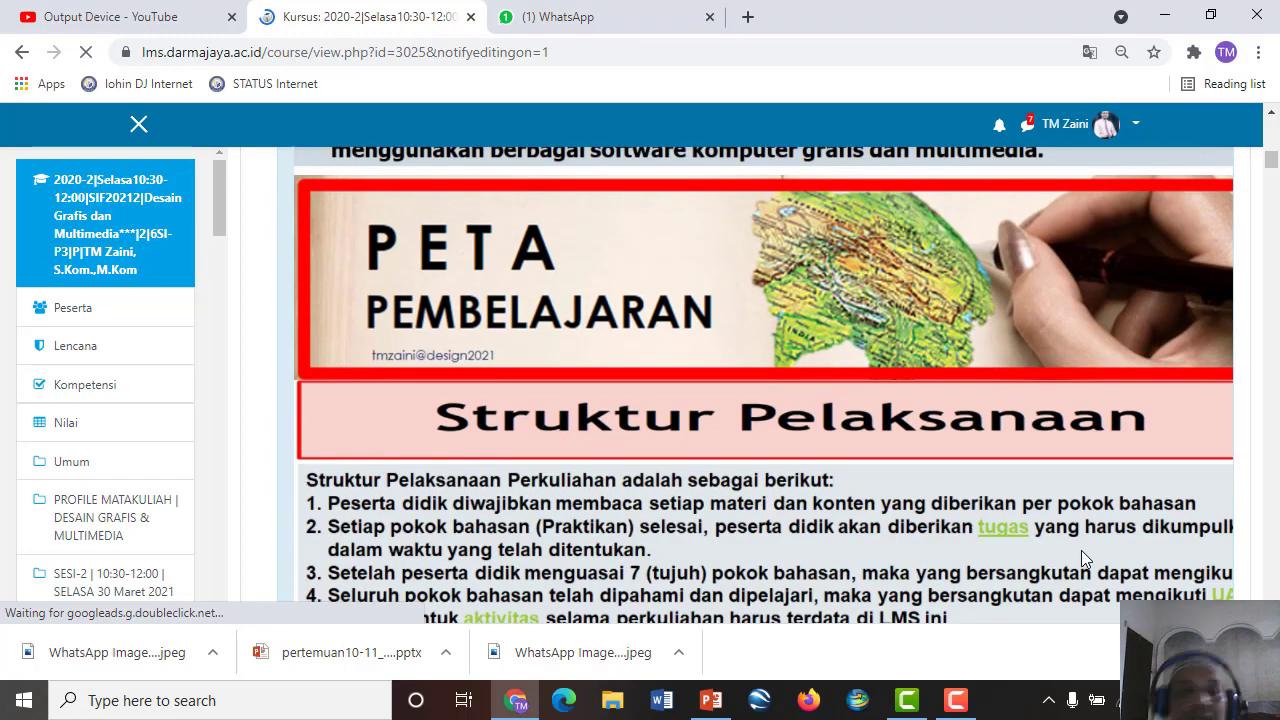
pyautogui.hotkey('ctrl', '-')
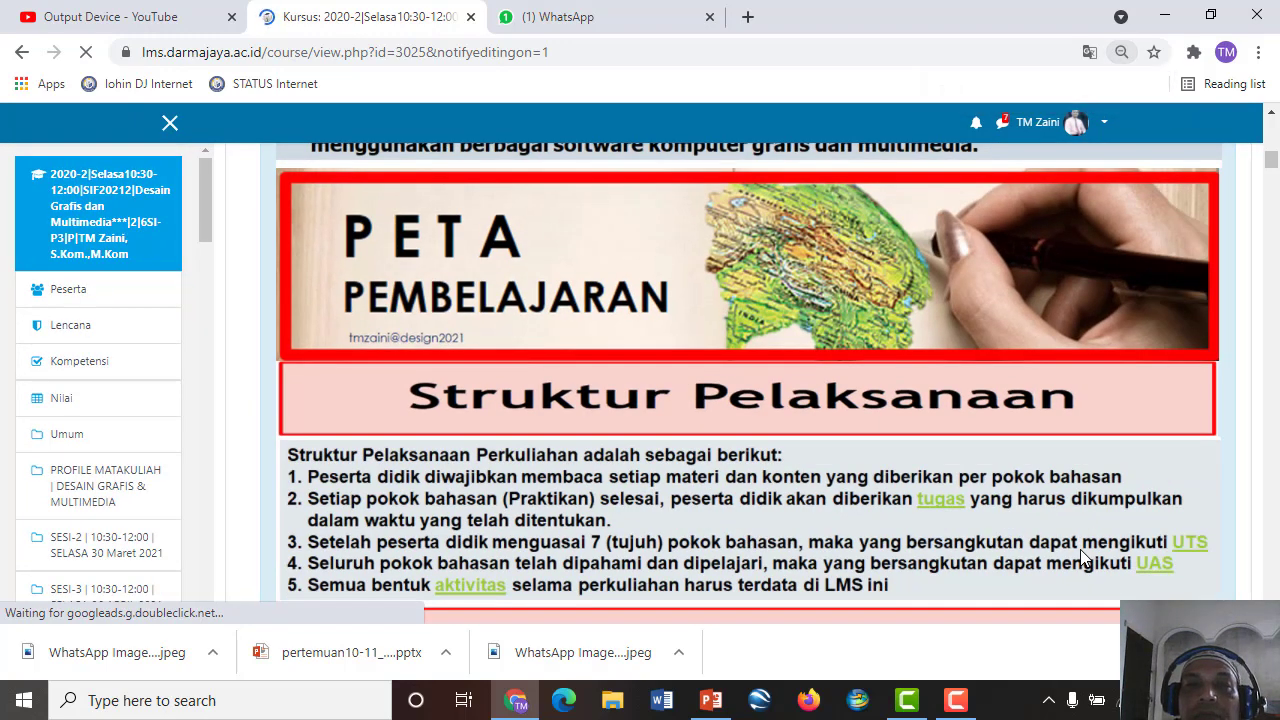
pyautogui.hotkey('ctrl', '-')
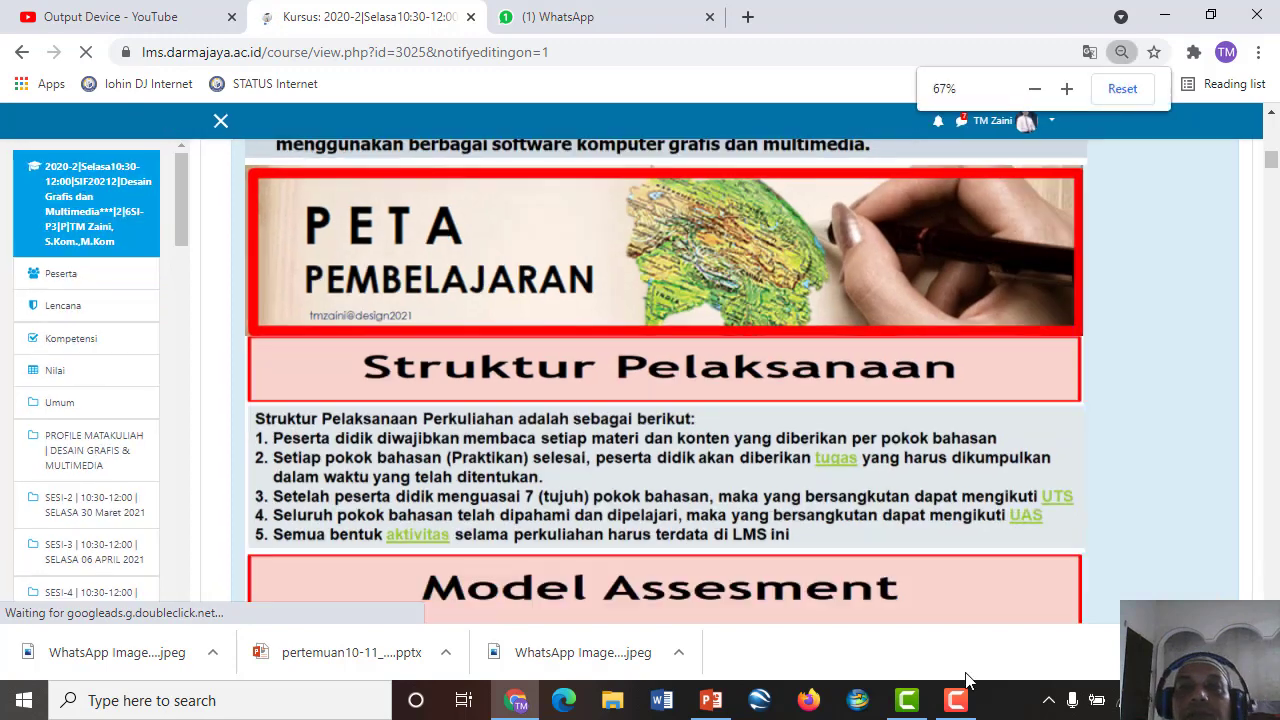
pyautogui.scroll(-2, 668, 390)
pyautogui.scroll(-15, 668, 390)
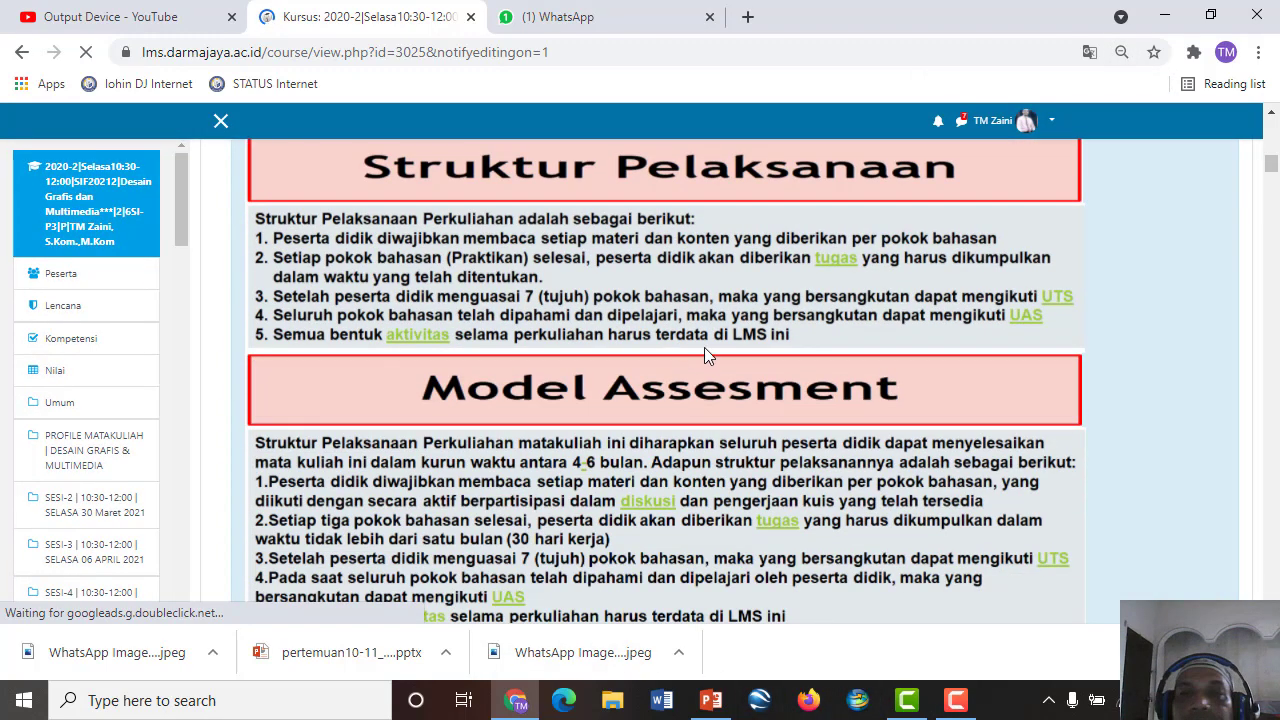
pyautogui.scroll(-15, 703, 355)
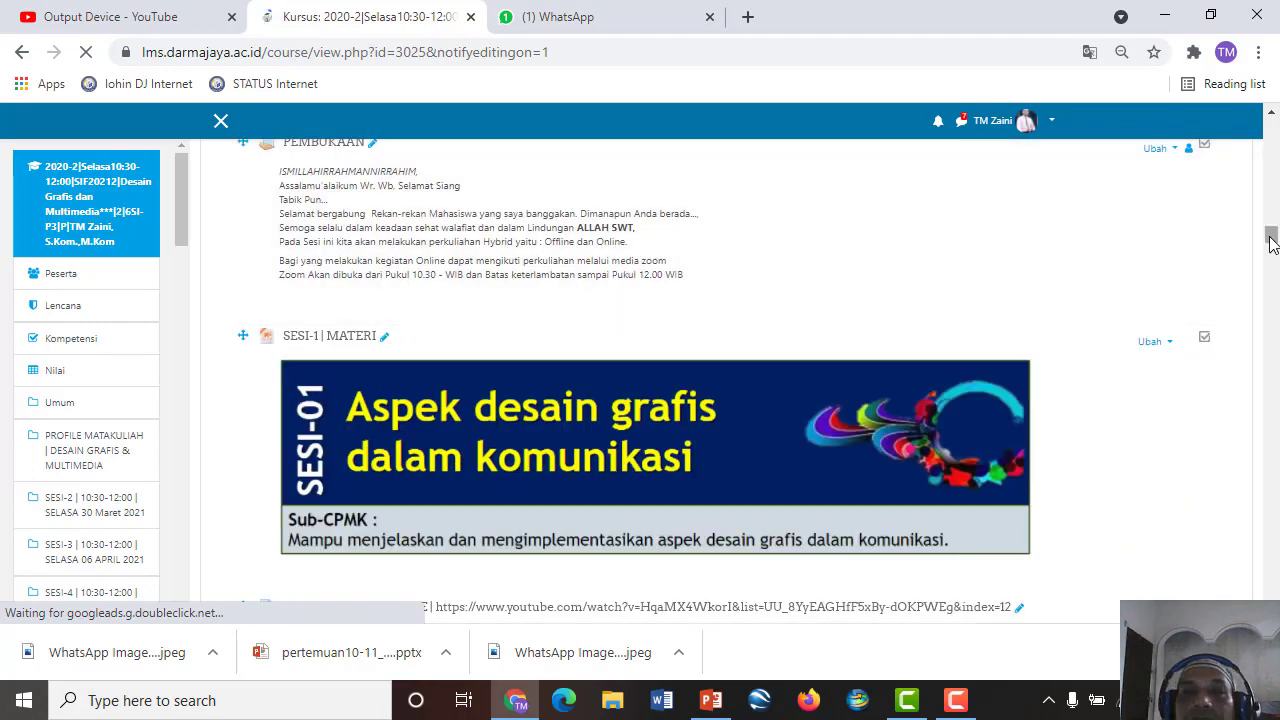
# Start adding a new Kehadiran (attendance) activity to the SESI-13 section dated Selasa 06 Juli 2021
pyautogui.moveTo(1270, 245); pyautogui.dragTo(1271, 507)
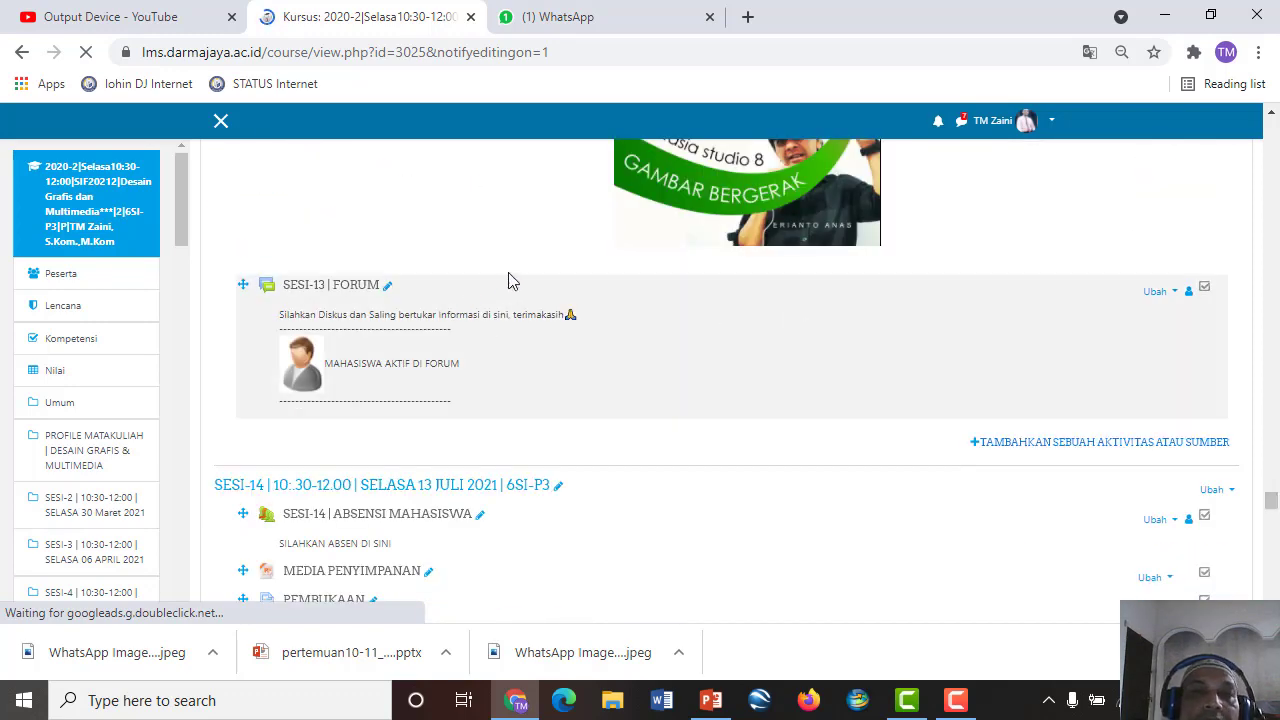
pyautogui.scroll(4, 511, 284)
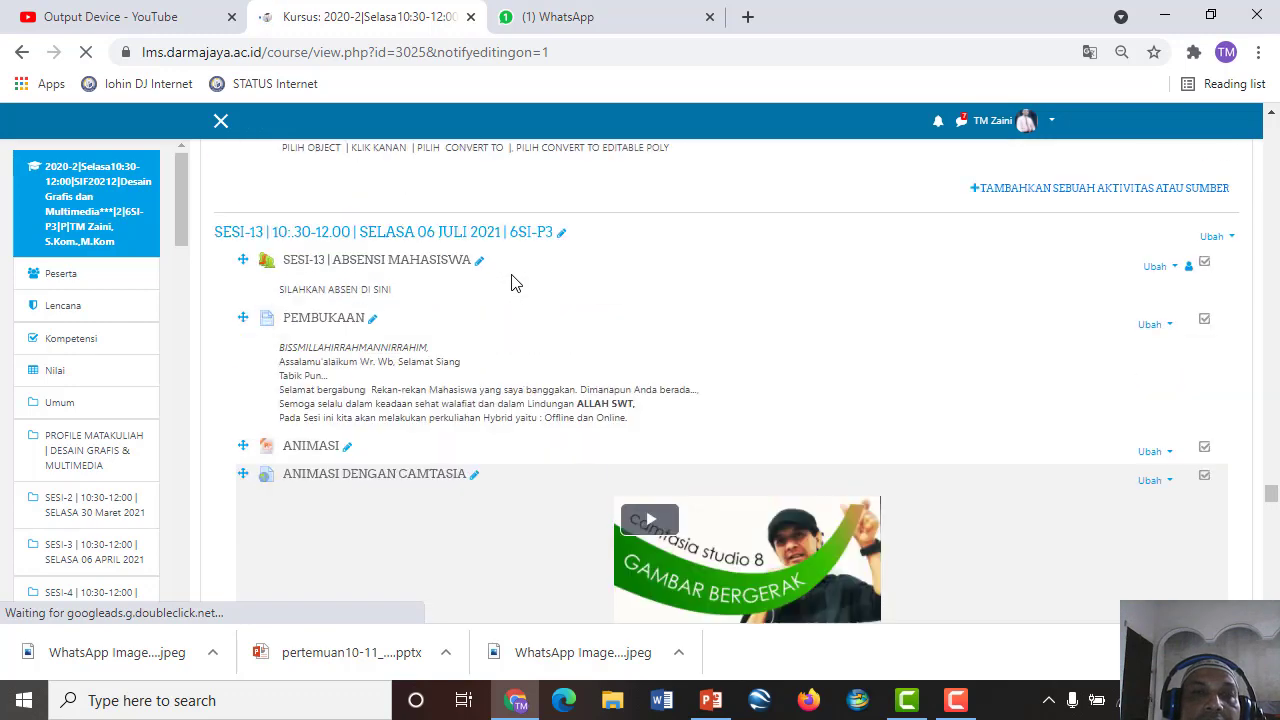
pyautogui.scroll(-3, 511, 284)
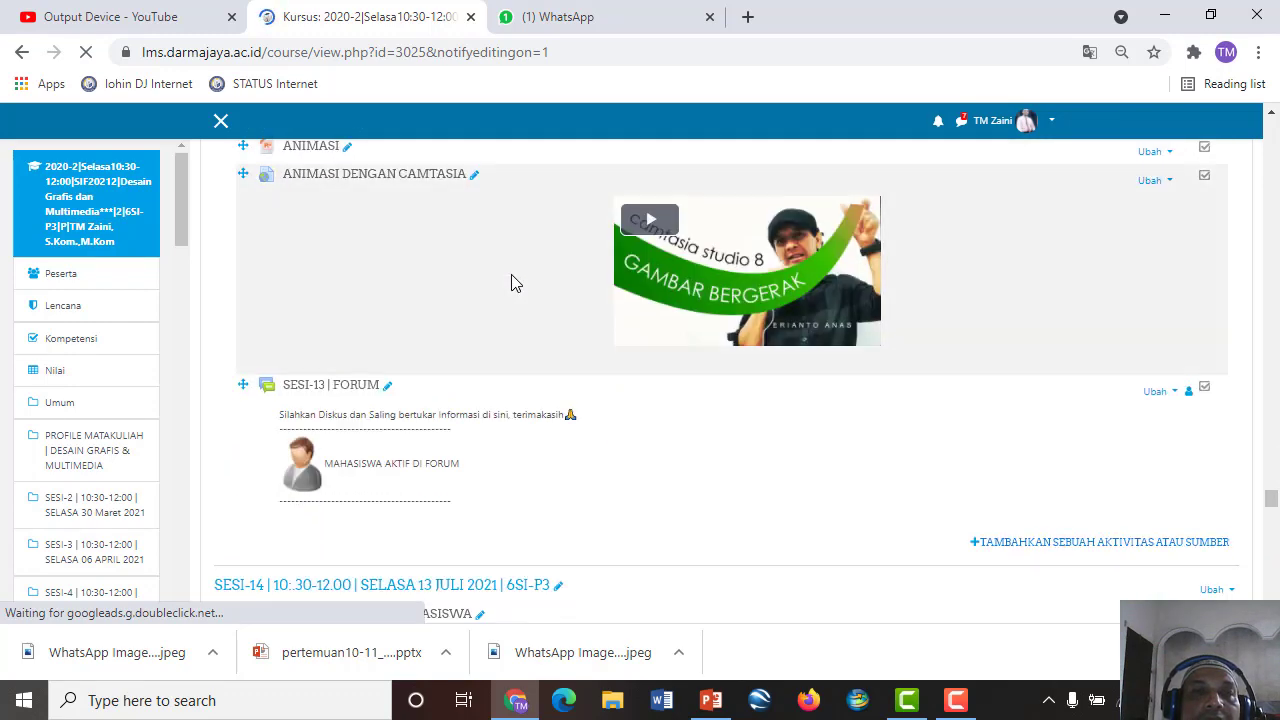
pyautogui.scroll(2, 511, 284)
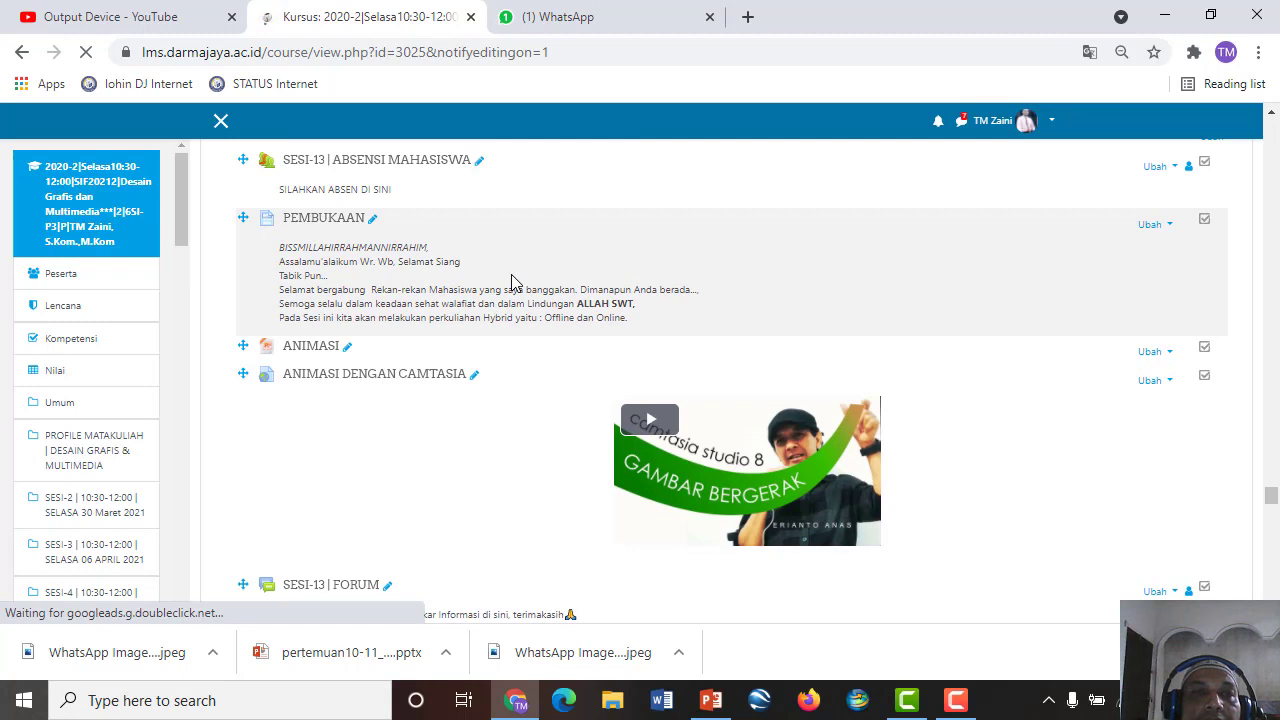
pyautogui.scroll(2, 511, 284)
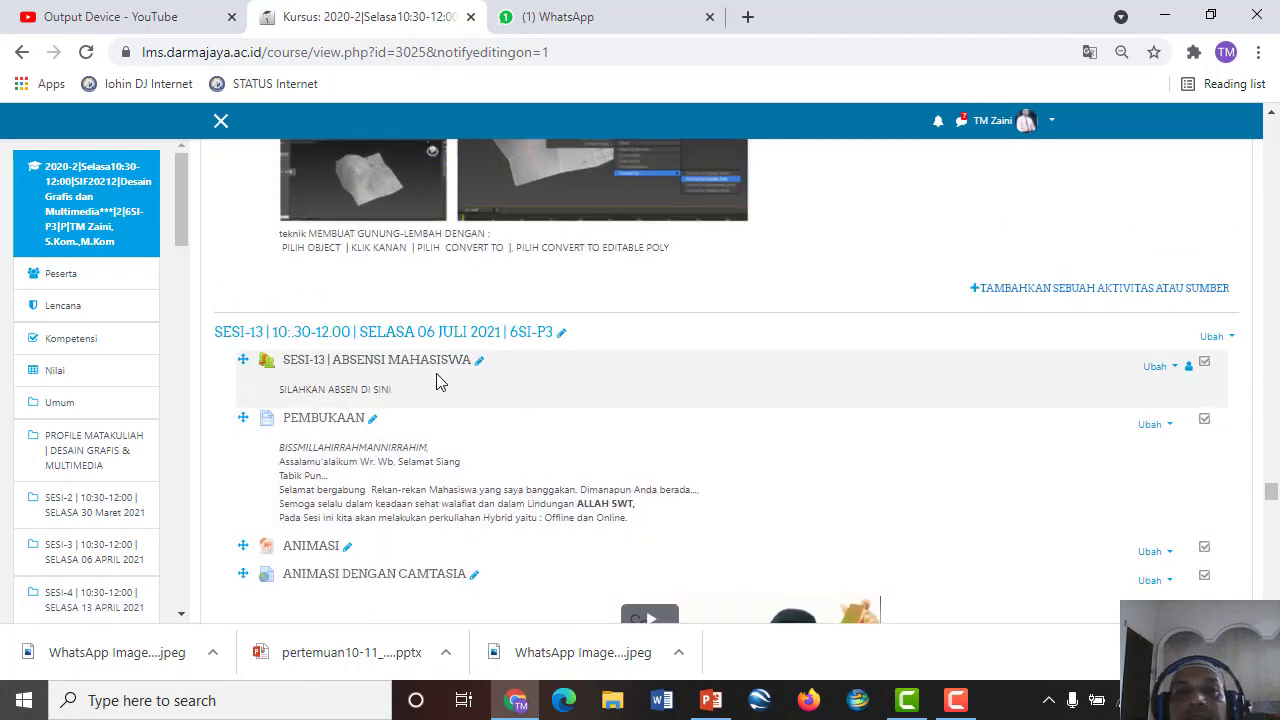
pyautogui.scroll(-5, 440, 390)
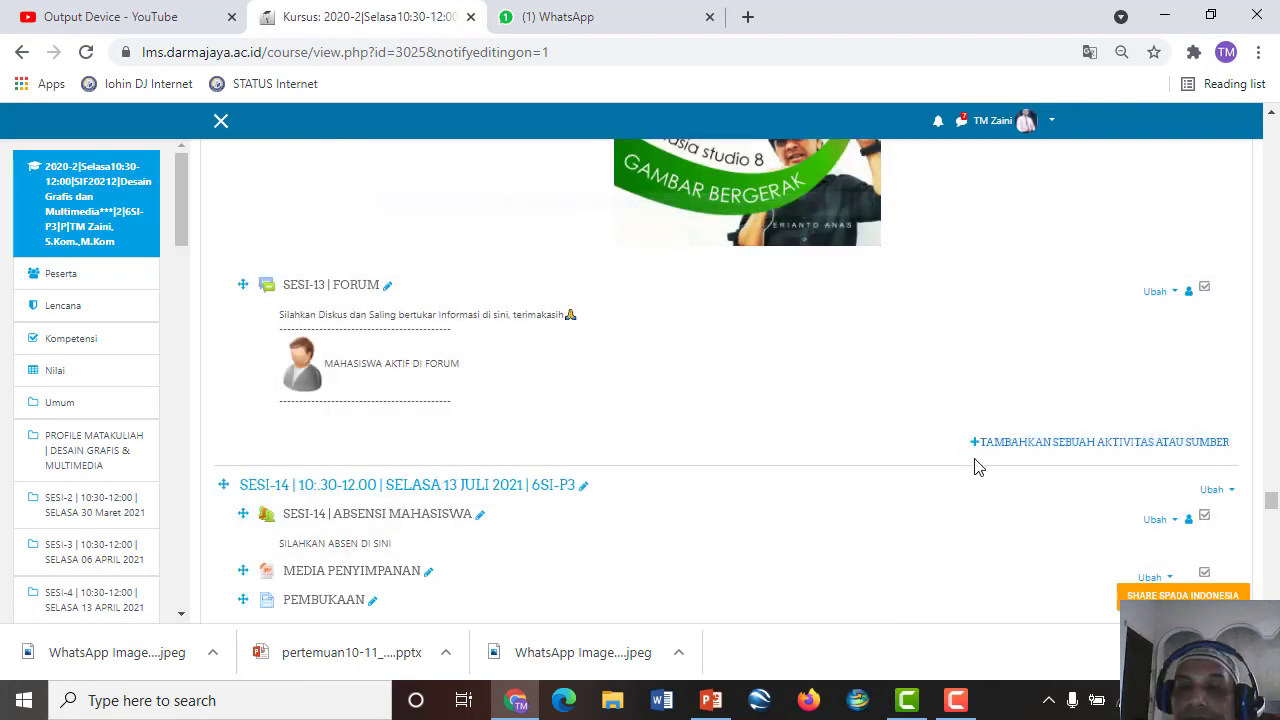
pyautogui.hotkey('ctrl', '+')
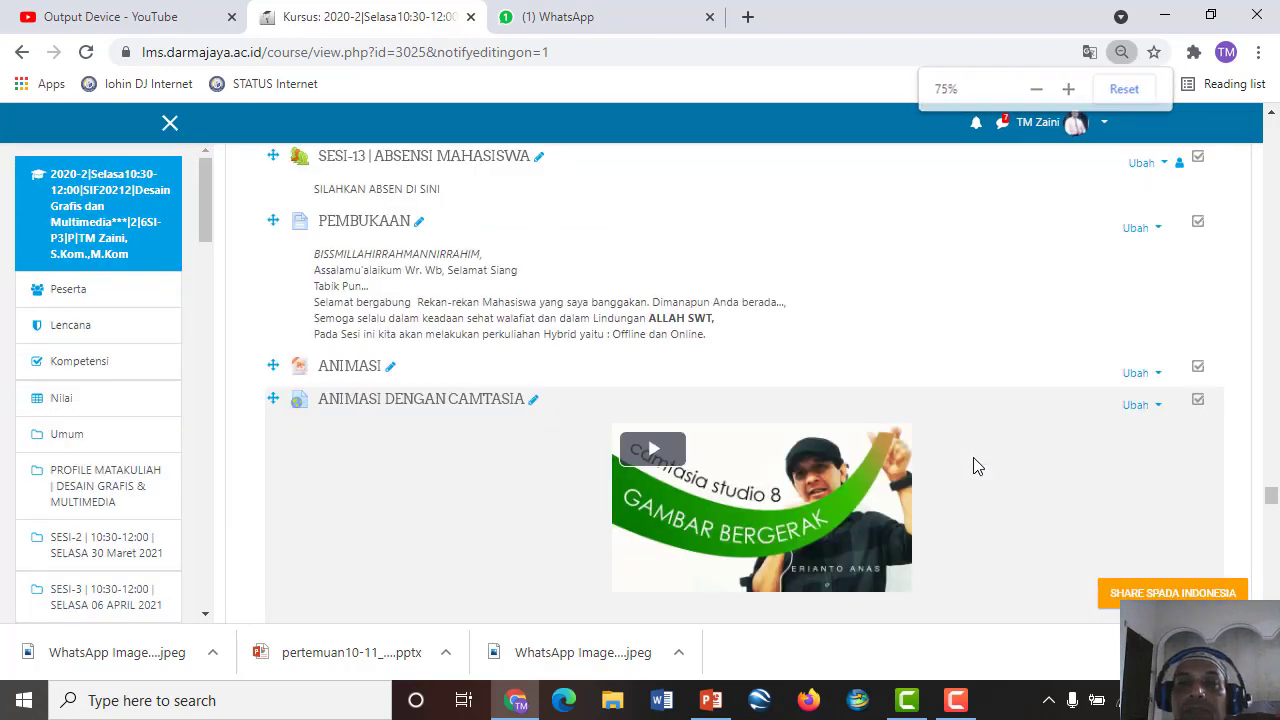
pyautogui.scroll(-4, 978, 467)
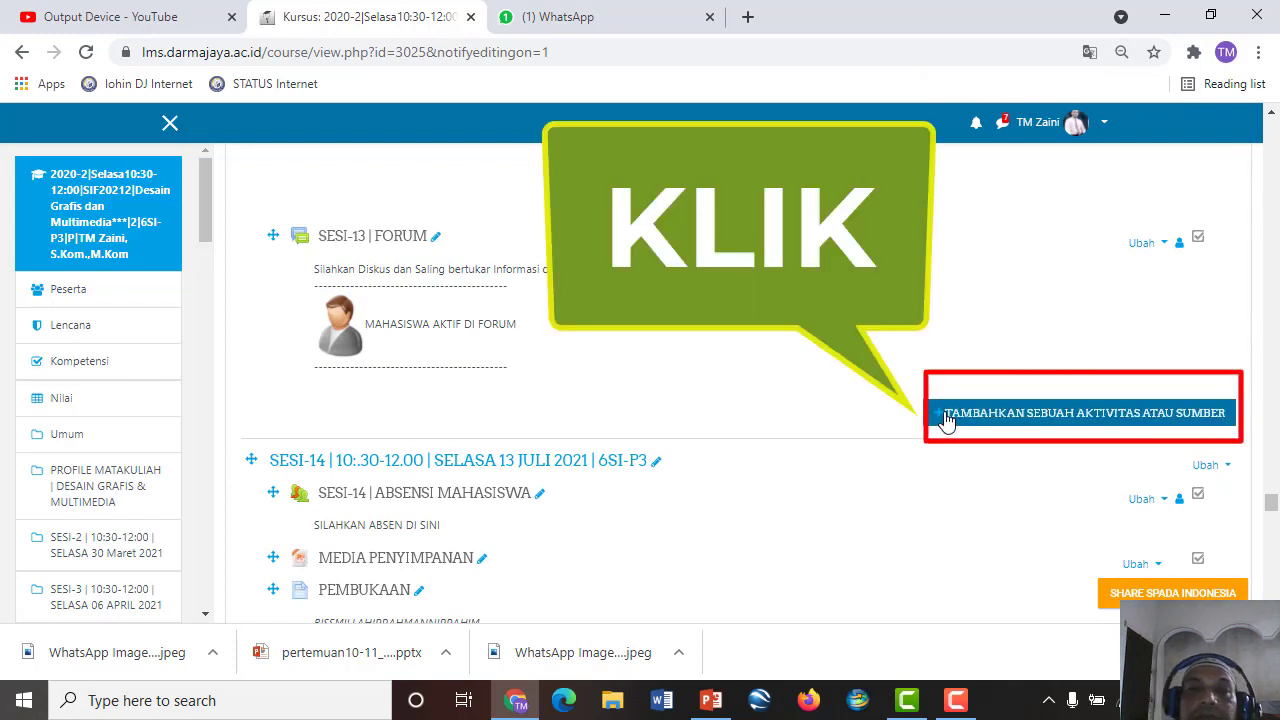
pyautogui.click(947, 416)
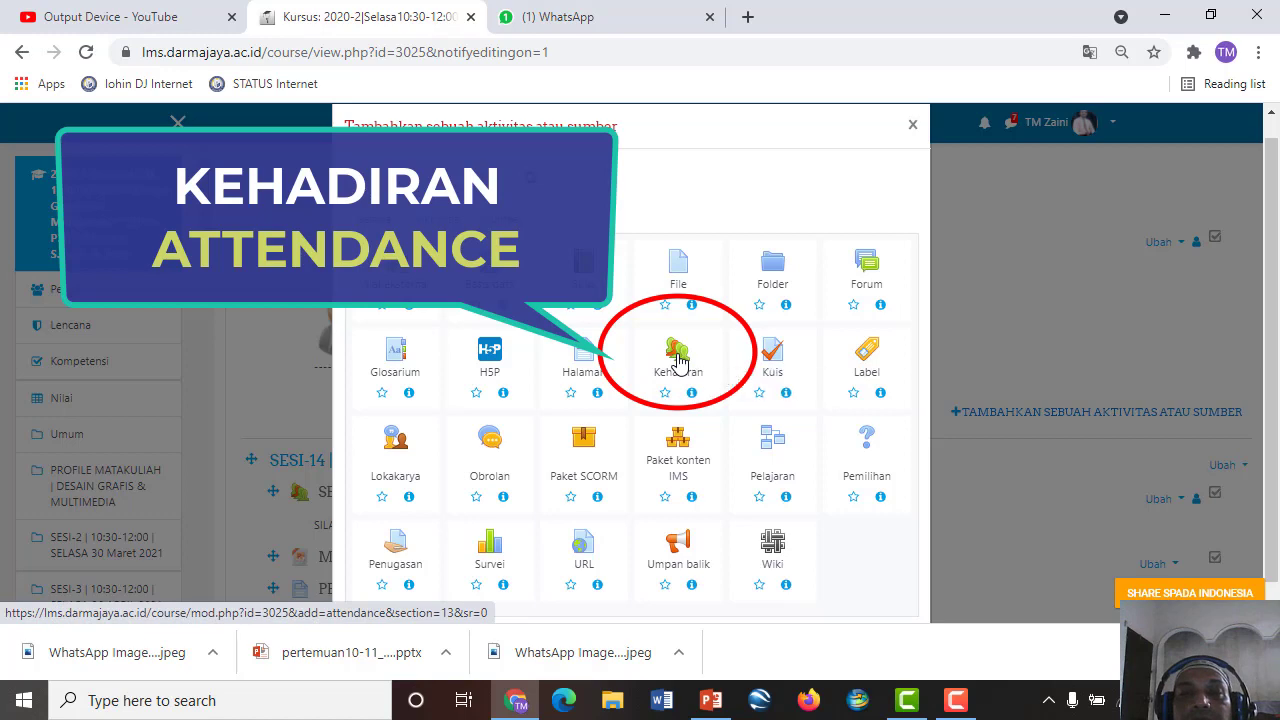
pyautogui.click(678, 358)
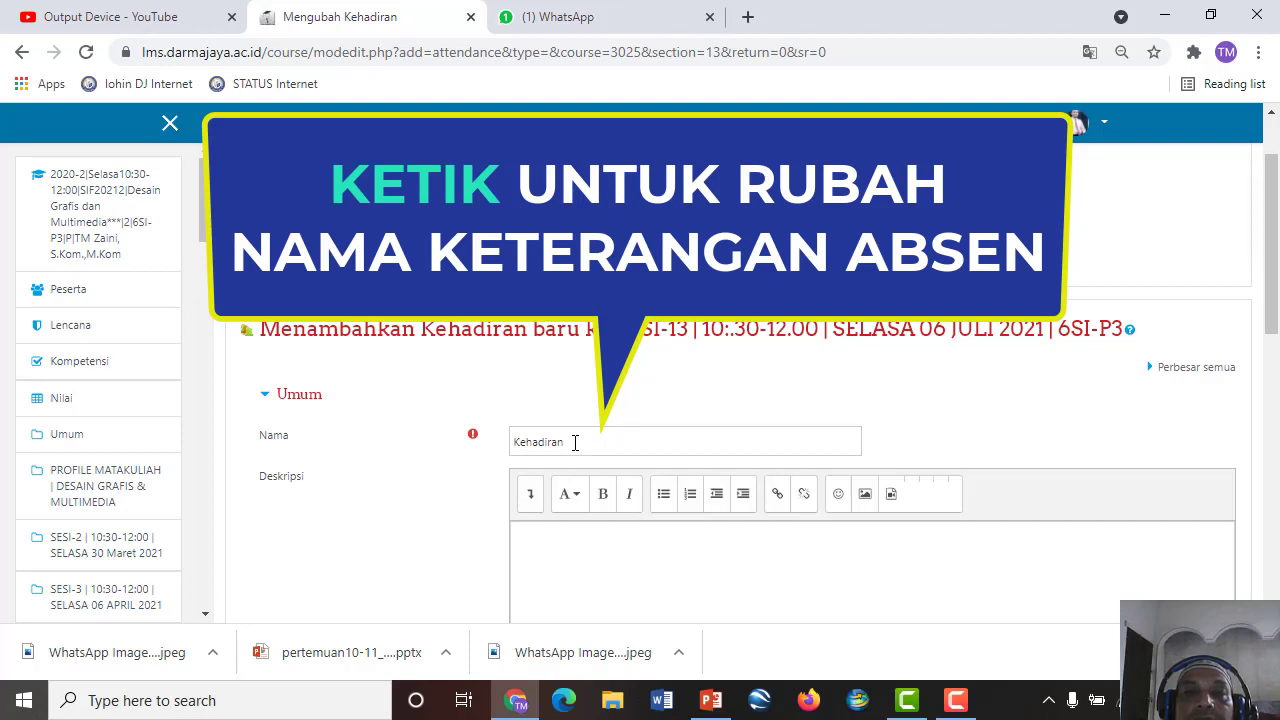
# Replace the attendance activity's default name with "ABSENSI MHS | SESI-13"
pyautogui.click(515, 439)
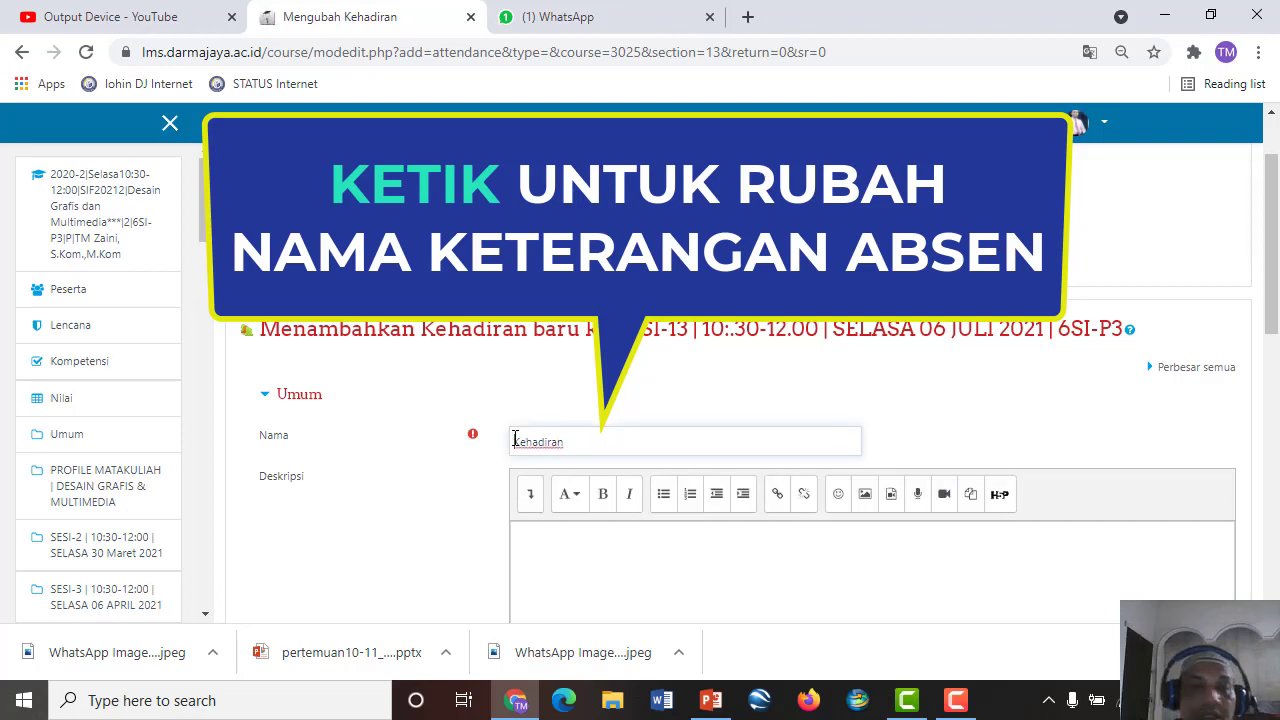
pyautogui.write('ABSENS')
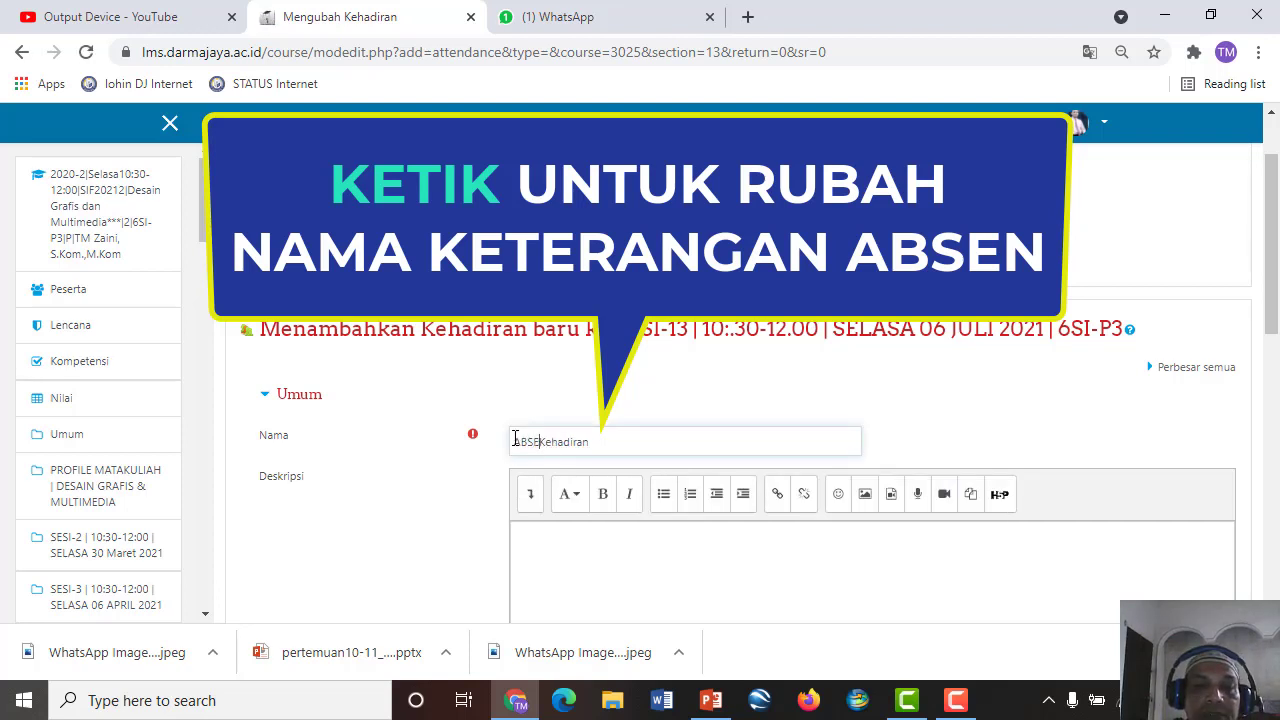
pyautogui.write('I')
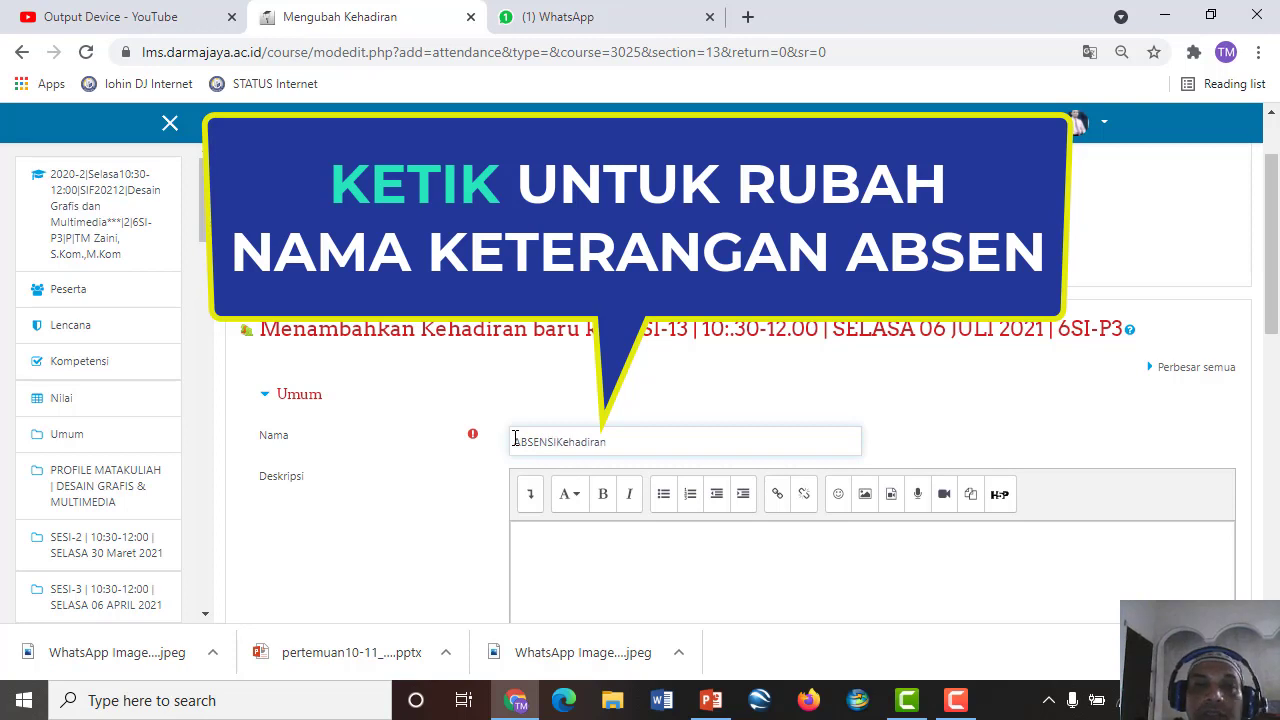
pyautogui.write(' MHS ')
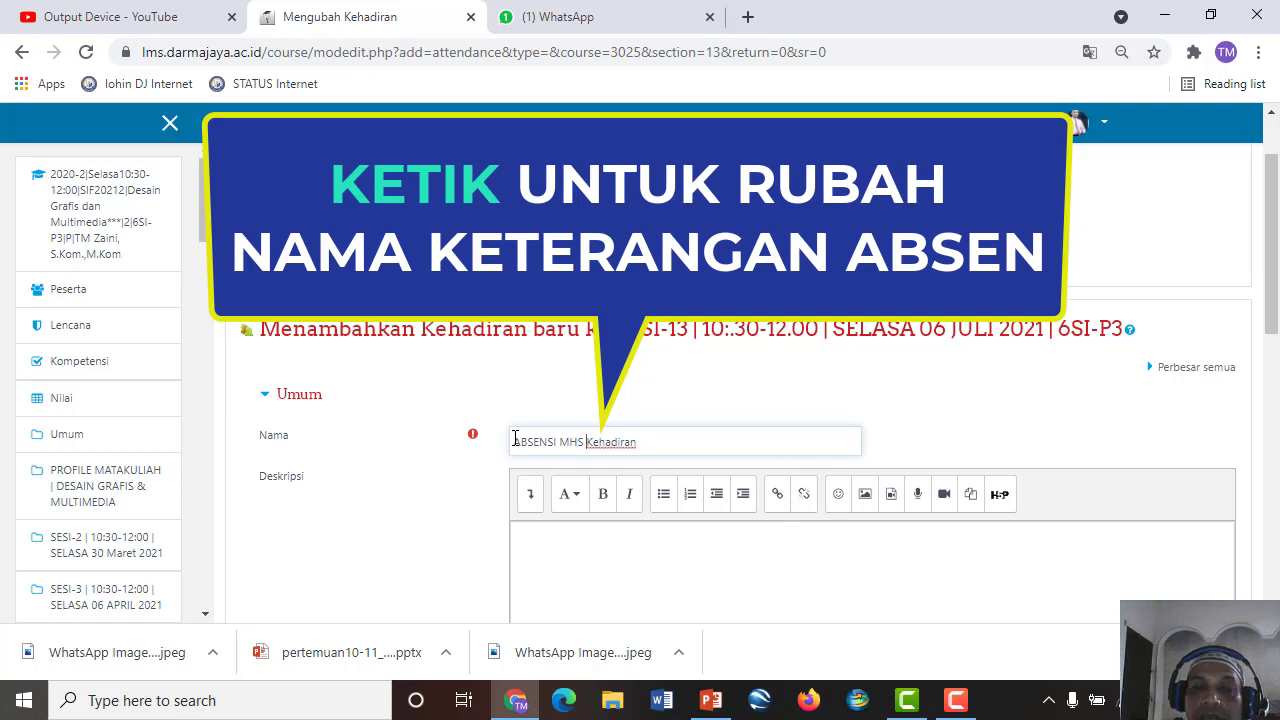
pyautogui.write('| SESI')
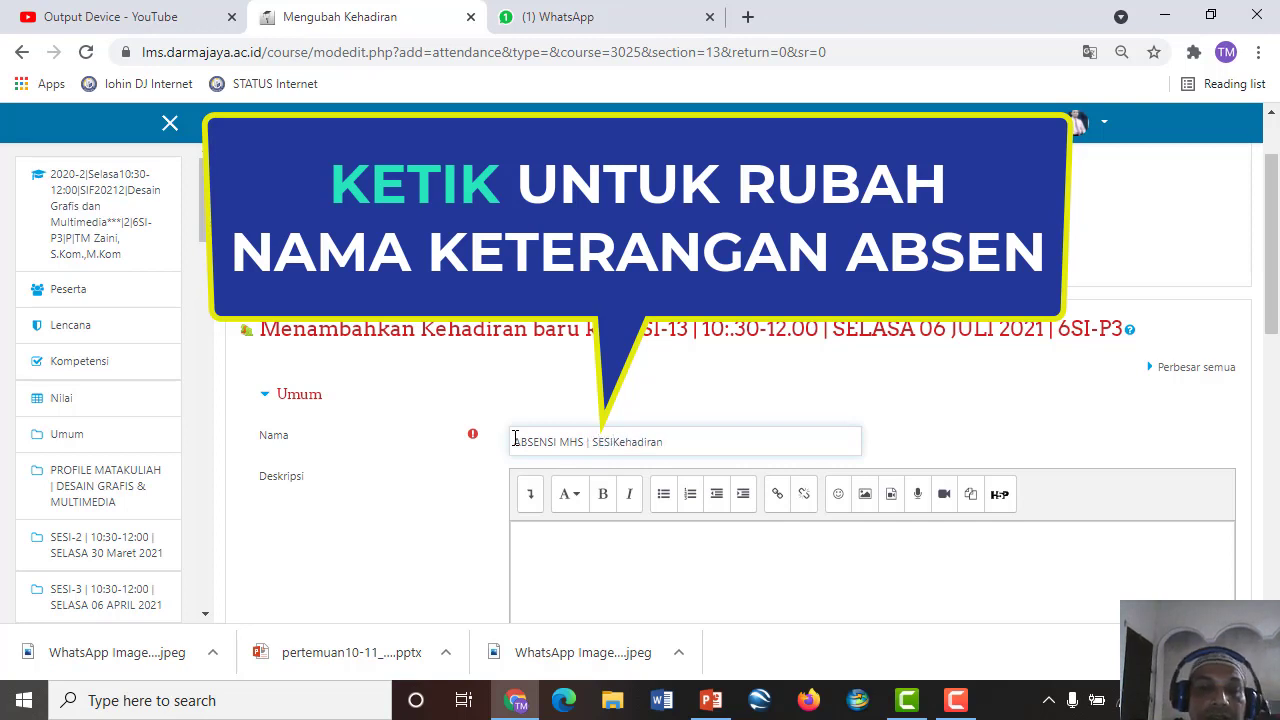
pyautogui.write('-13')
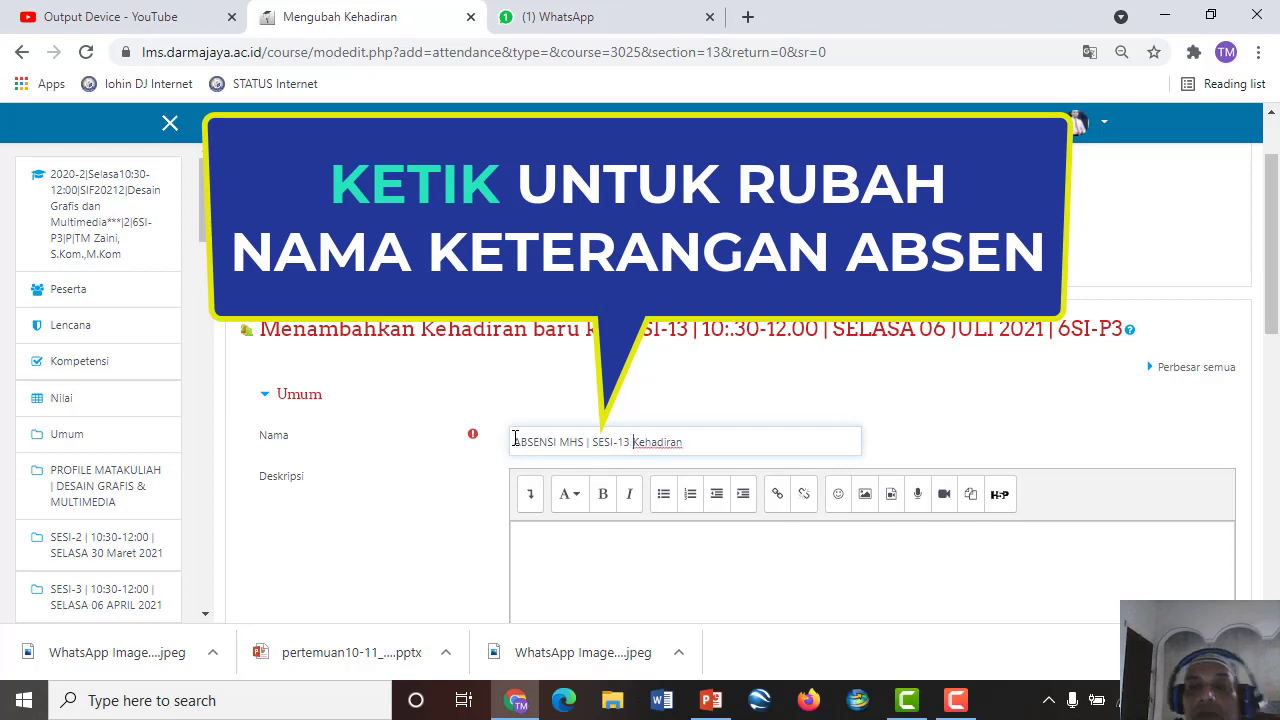
pyautogui.press('Delete')
pyautogui.press('Delete')
pyautogui.press('Delete')
pyautogui.press('Delete')
pyautogui.press('Delete')
pyautogui.press('Delete')
pyautogui.press('Delete')
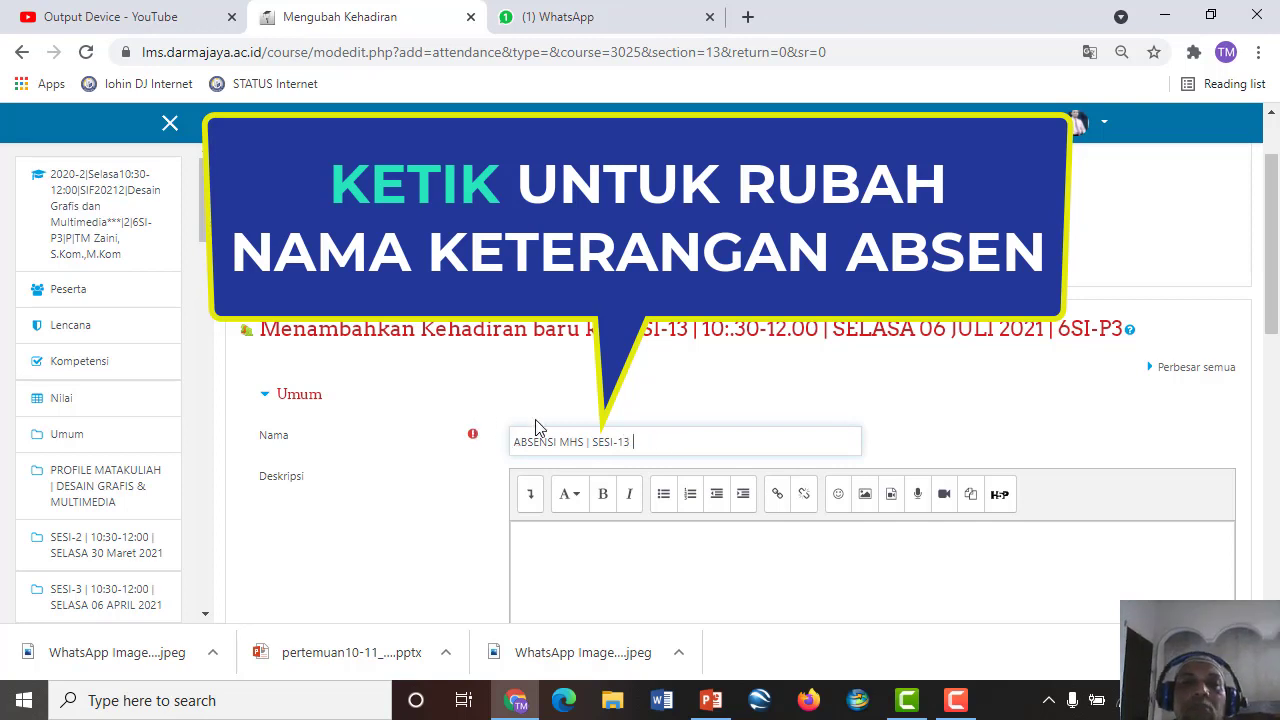
# Enter the description "SILAHKAN ABSEN DI SINI" for the attendance activity and have it displayed on the course page
pyautogui.click(603, 568)
pyautogui.scroll(-2, 603, 568)
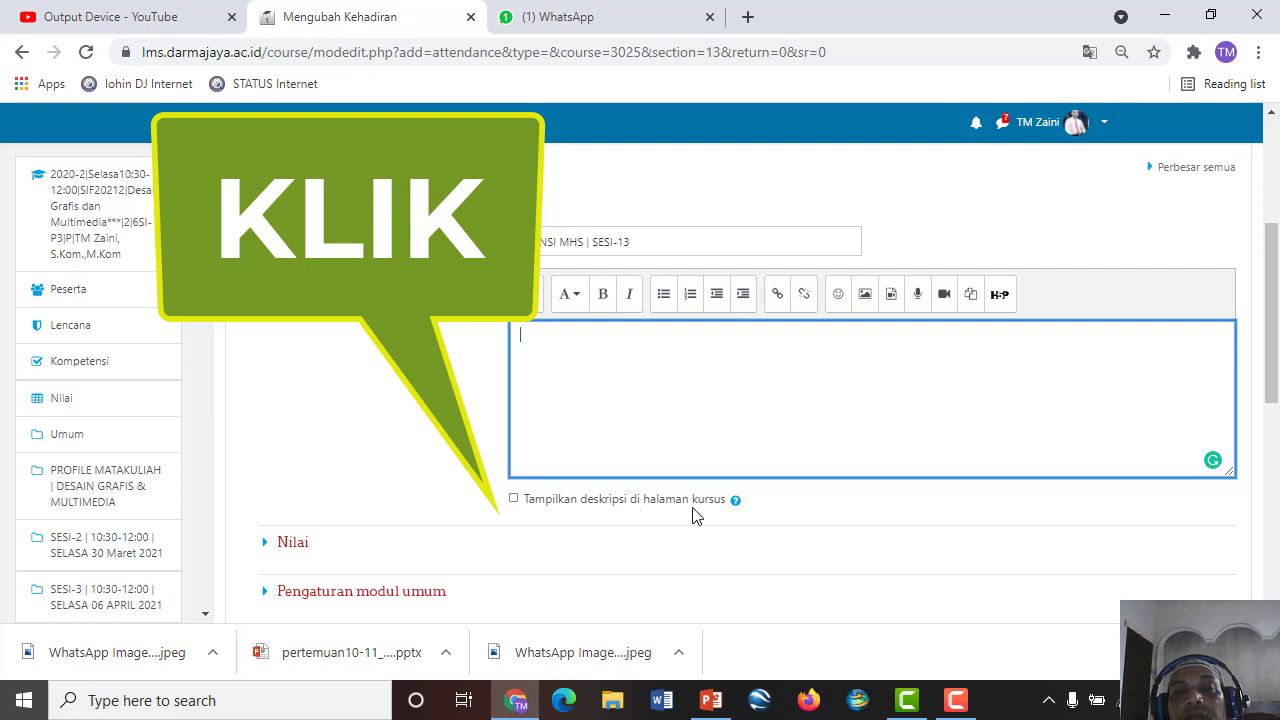
pyautogui.click(515, 499)
pyautogui.click(550, 346)
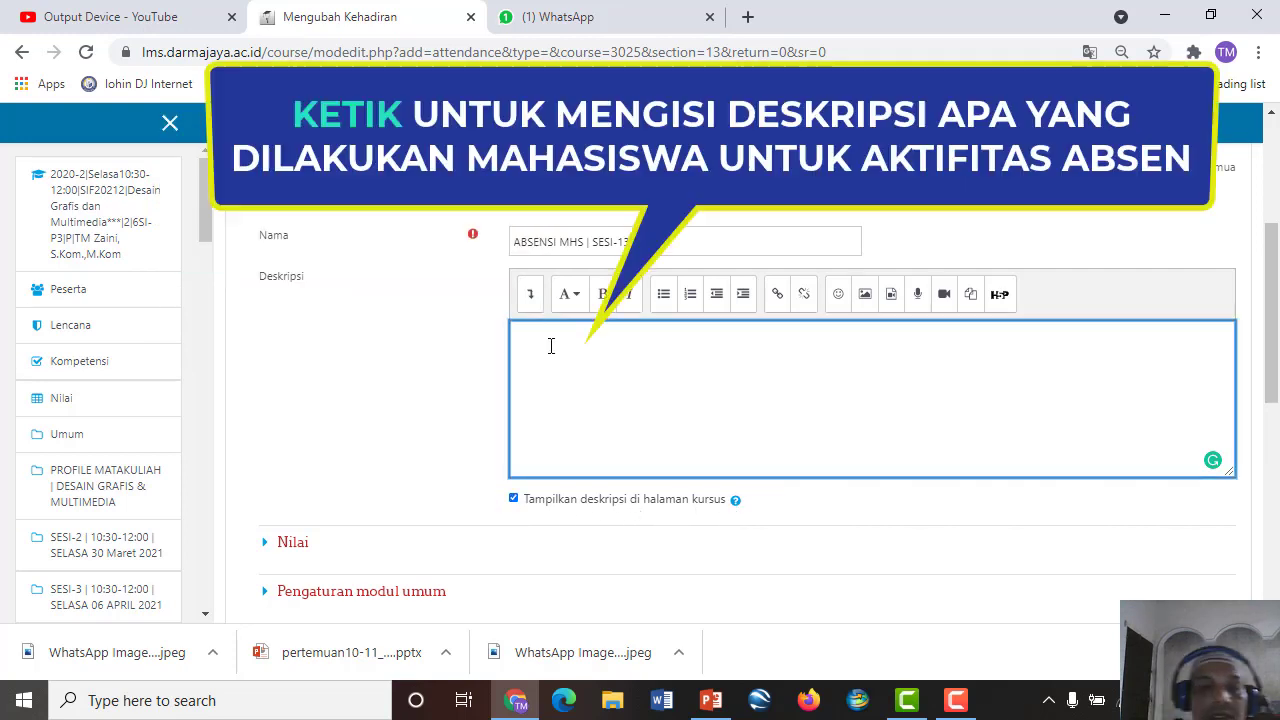
pyautogui.write('SIL')
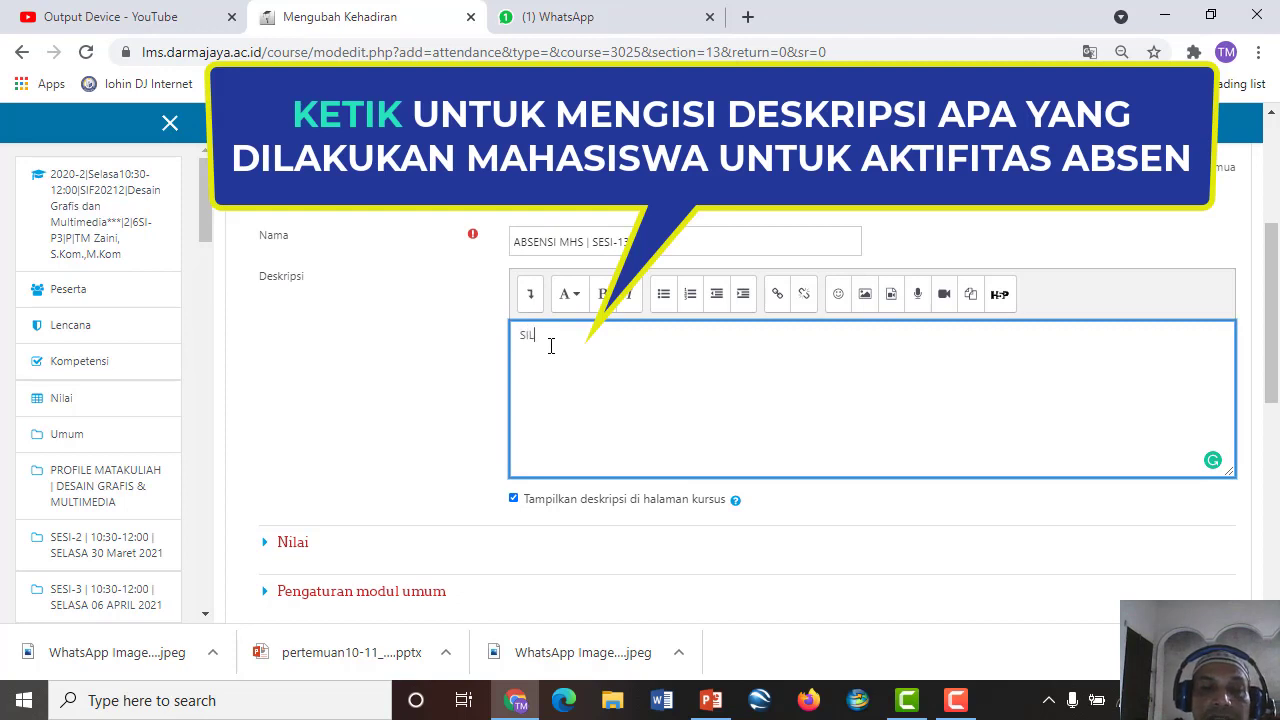
pyautogui.write('AHKAN ABSEN DI SINI')
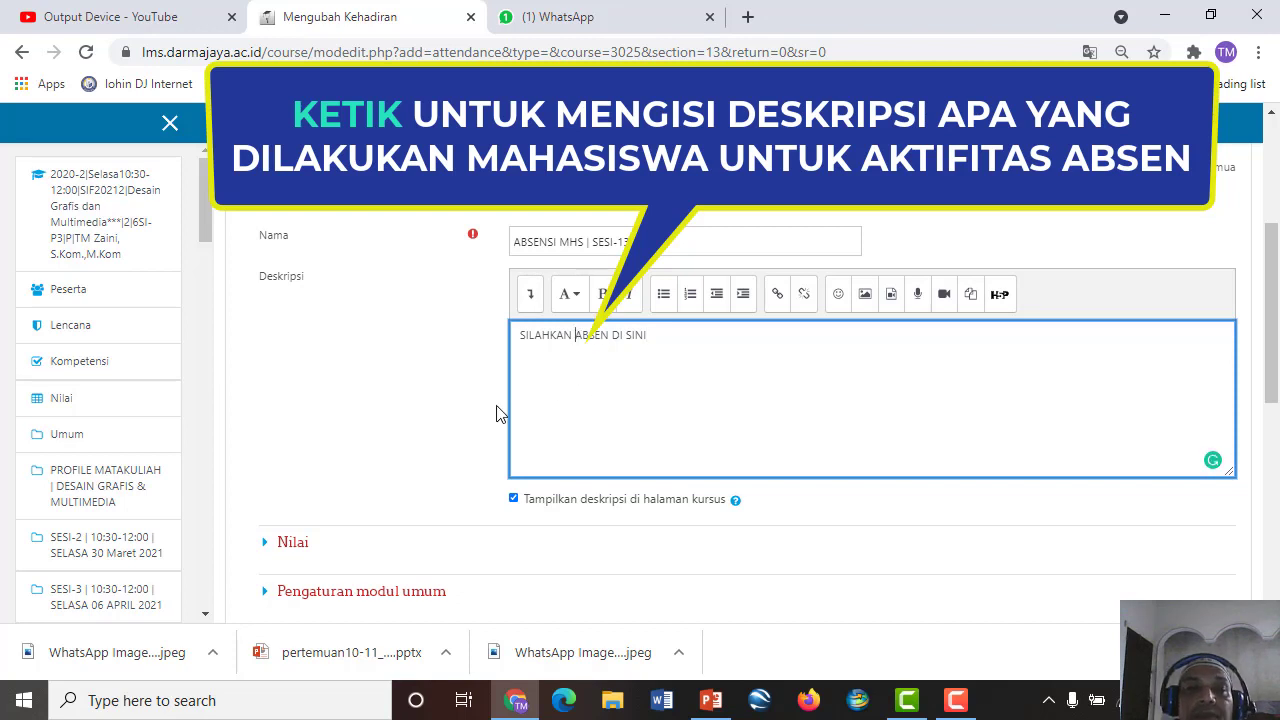
# Save the new attendance activity and return to the course page
pyautogui.scroll(-3, 494, 395)
pyautogui.scroll(-2, 519, 432)
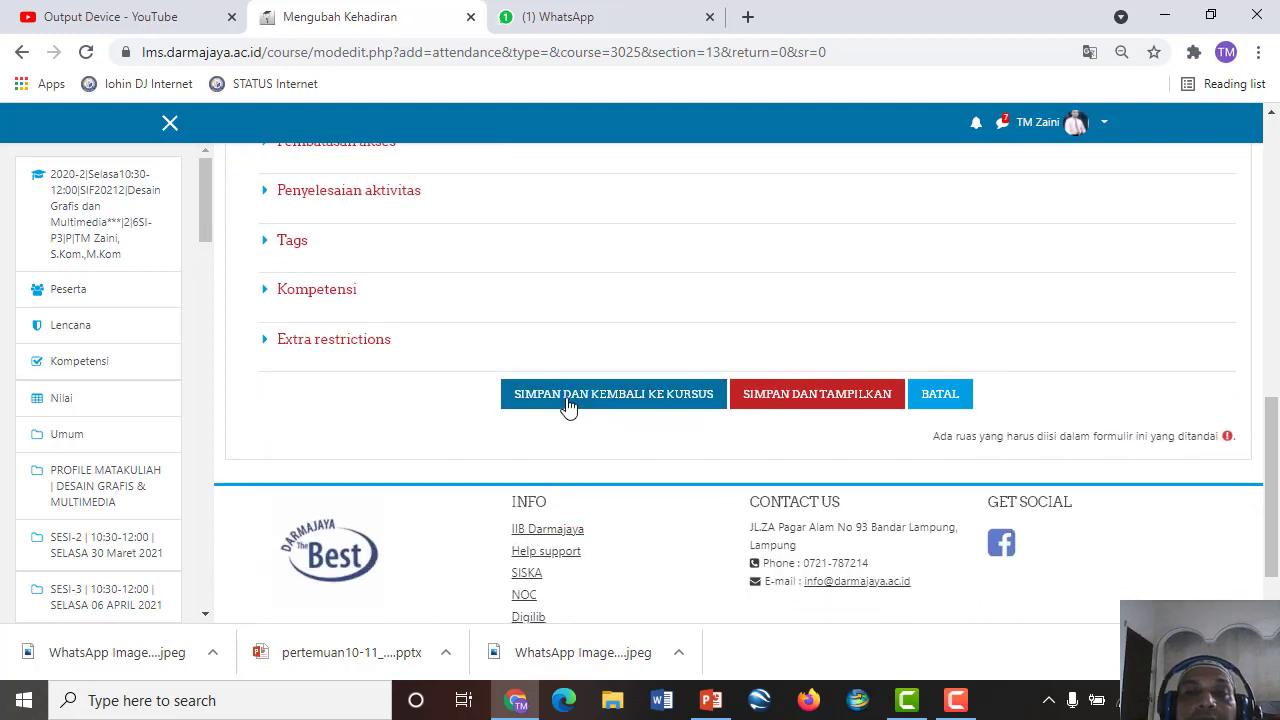
pyautogui.click(633, 400)
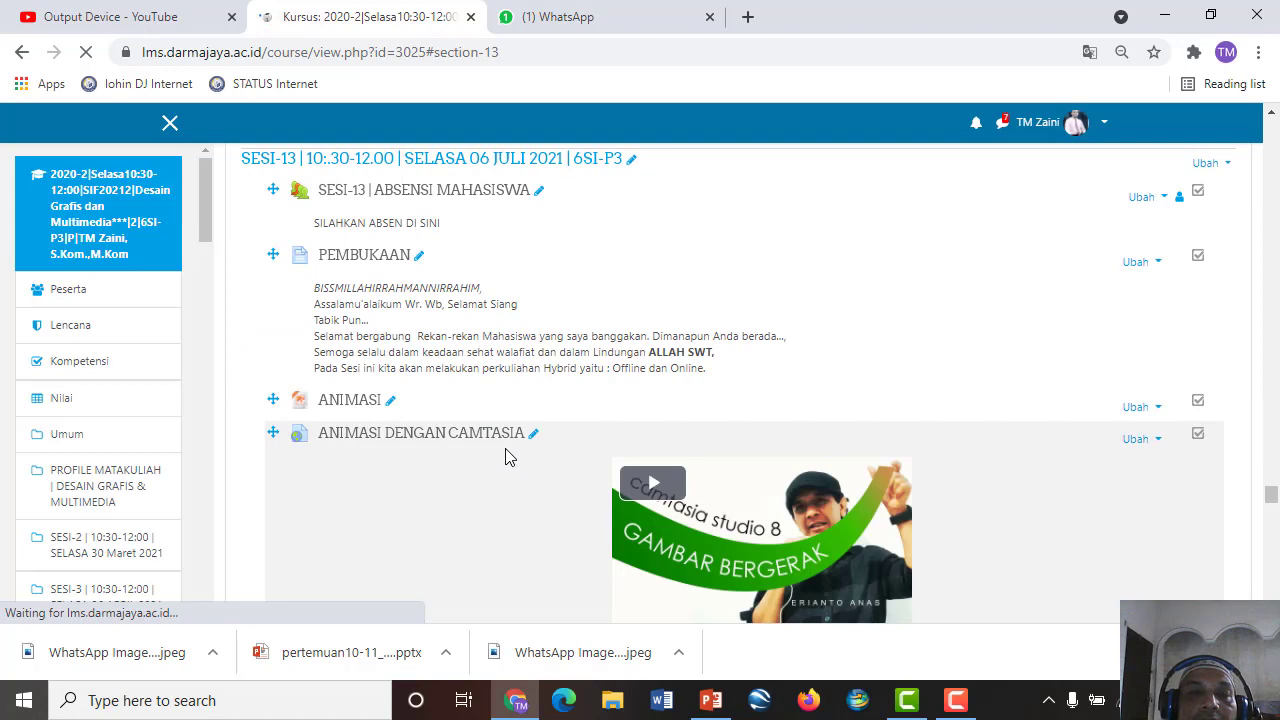
# Open the ABSENSI MHS | SESI-13 activity in the SESI-13 section and start adding an attendance session
pyautogui.scroll(-4, 505, 456)
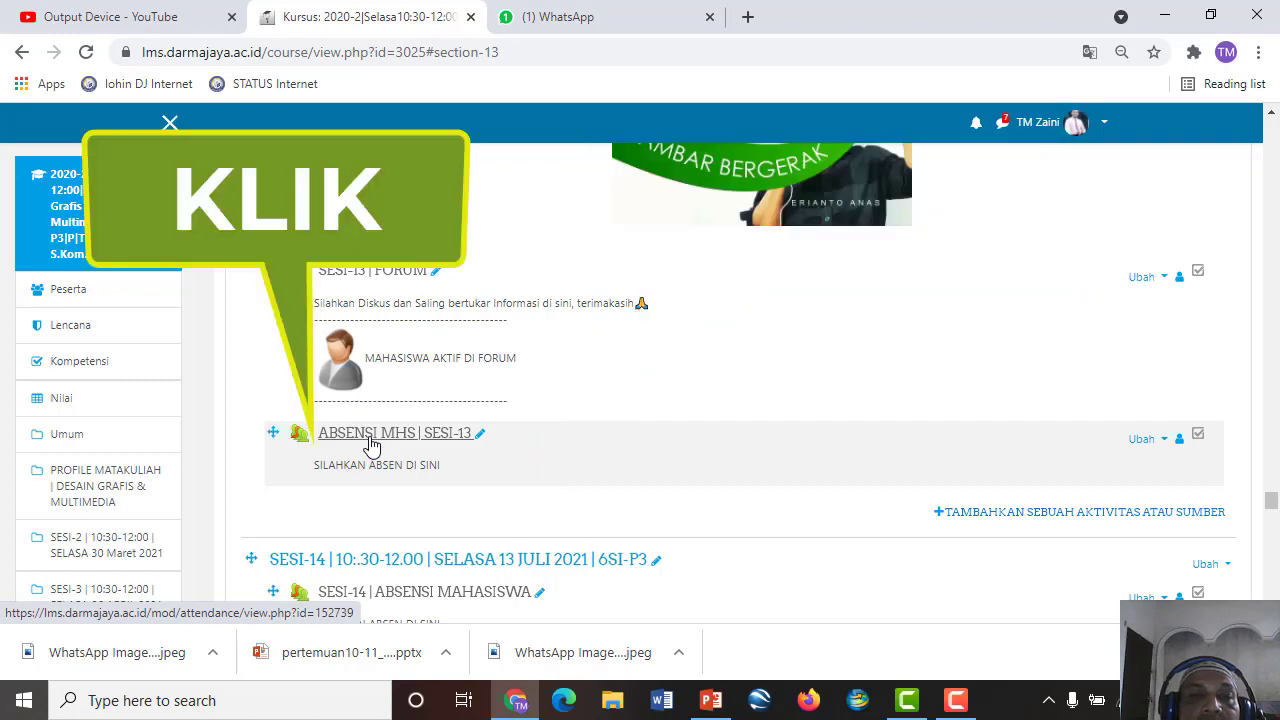
pyautogui.click(336, 444)
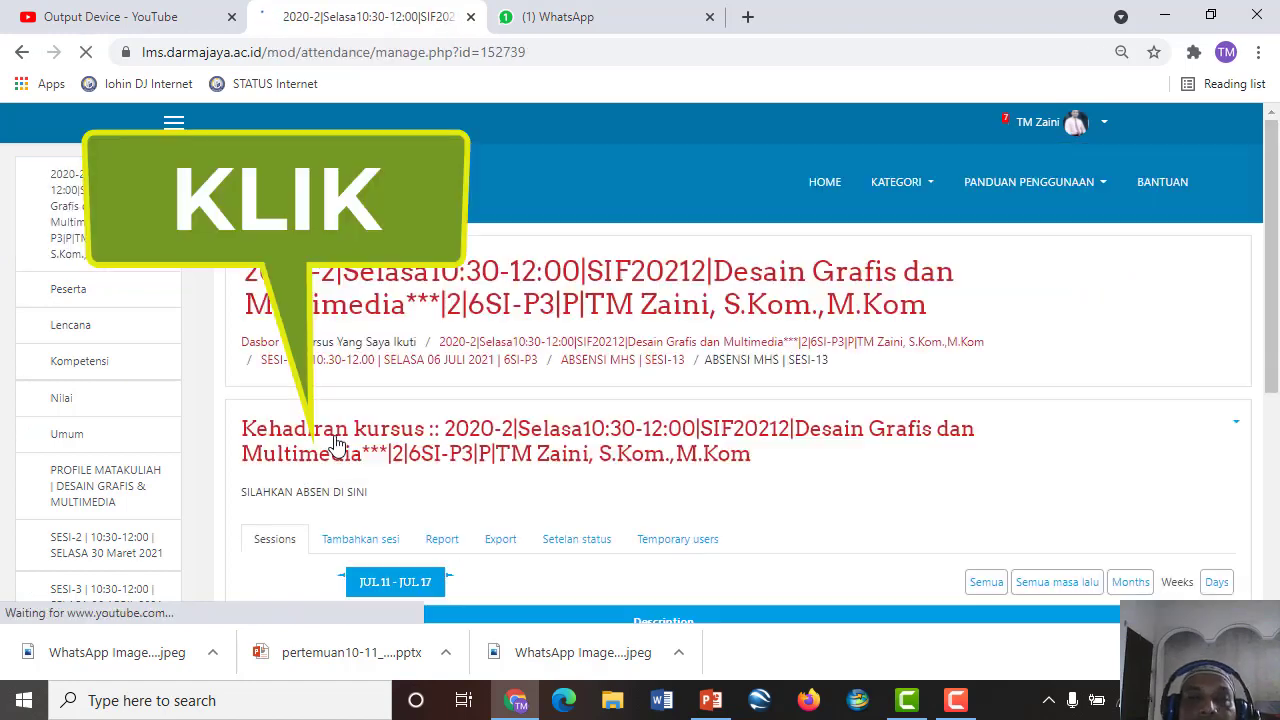
pyautogui.scroll(-2, 560, 468)
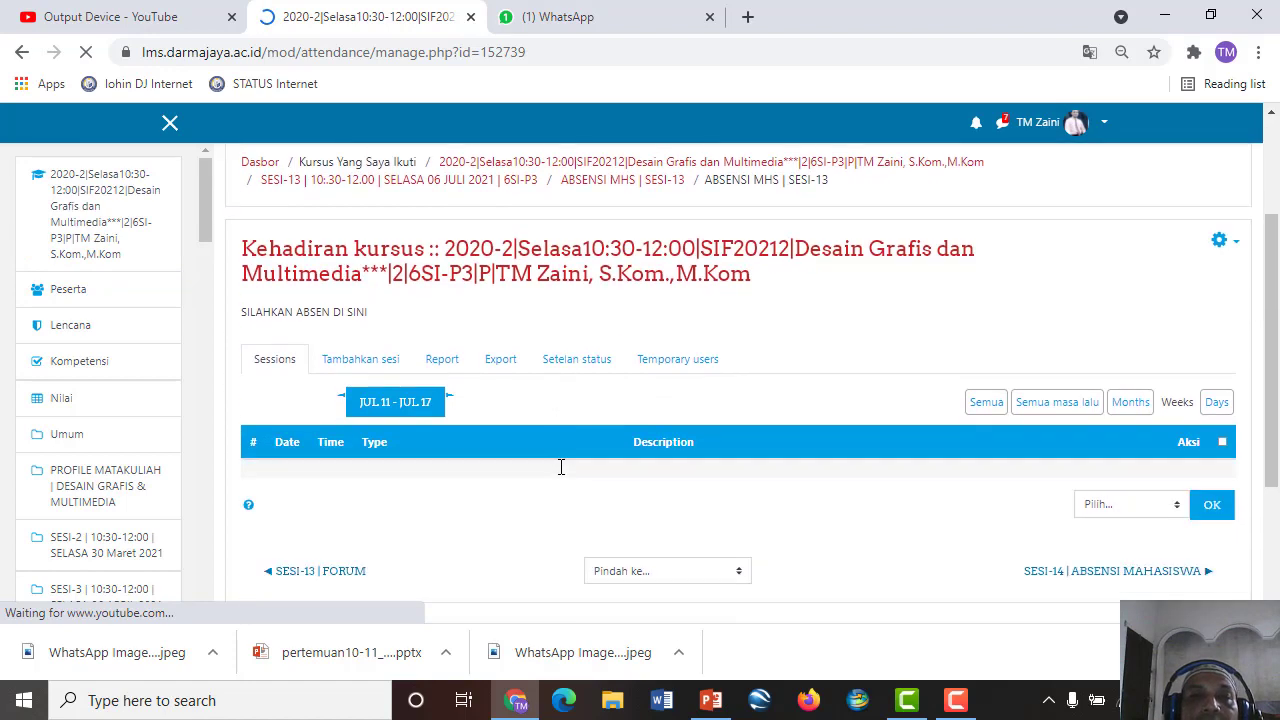
pyautogui.scroll(1, 560, 475)
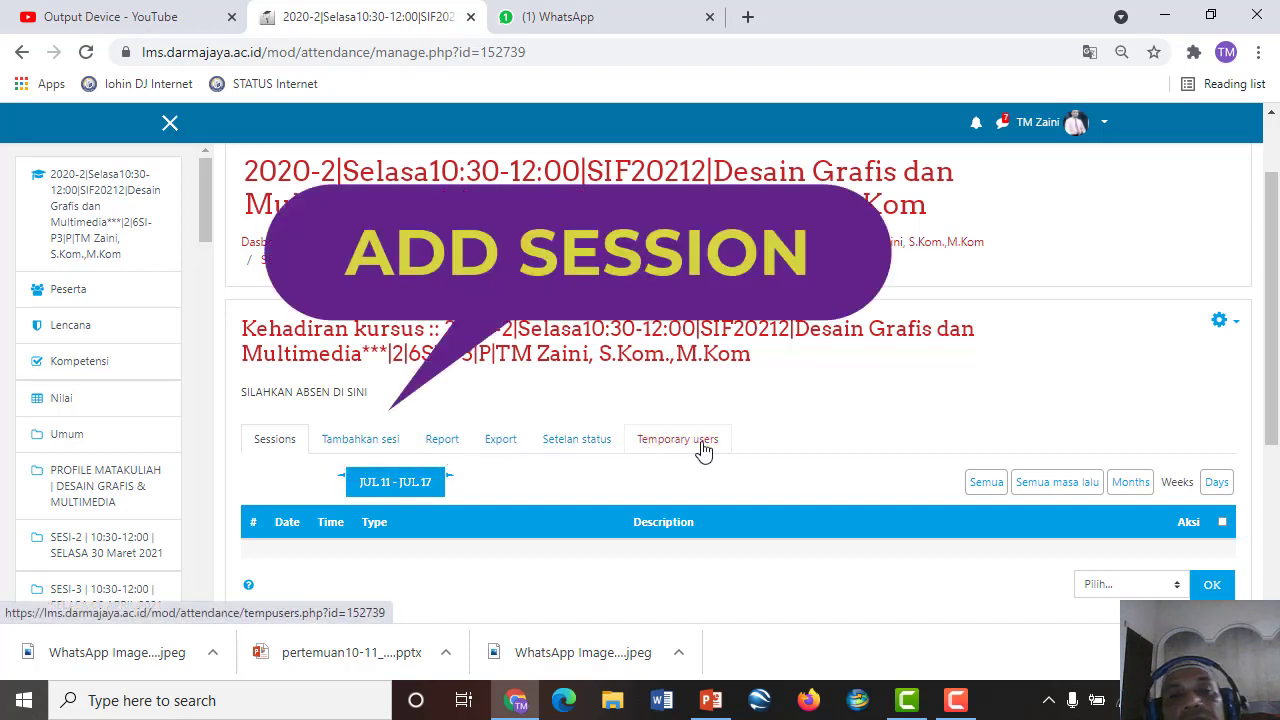
pyautogui.click(348, 448)
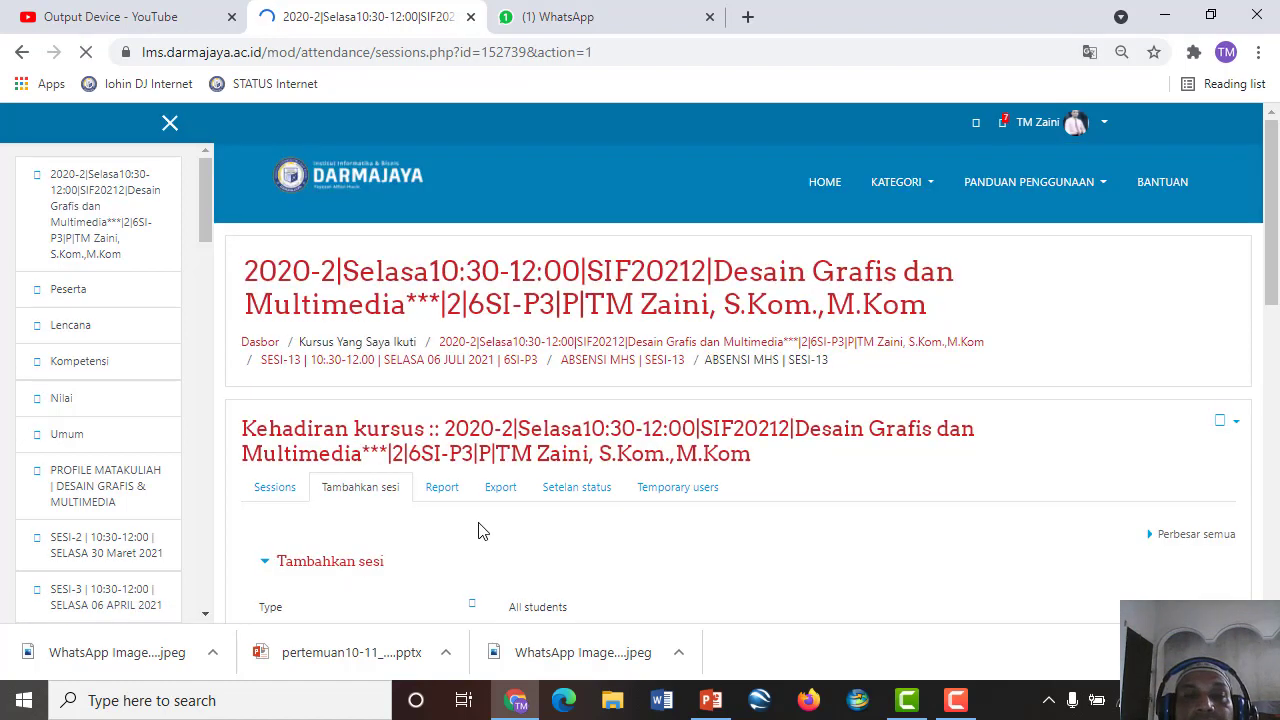
# Review the day, month and year choices for the new session's date without changing them
pyautogui.scroll(-3, 452, 528)
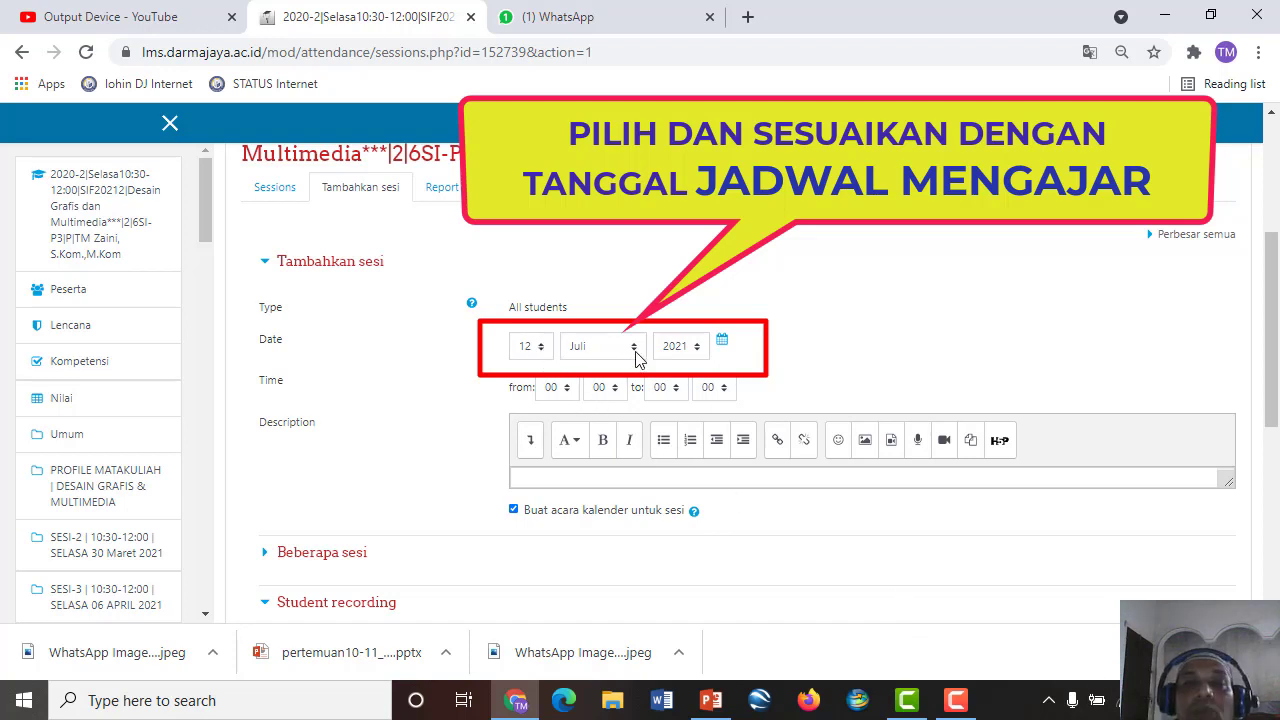
pyautogui.click(541, 352)
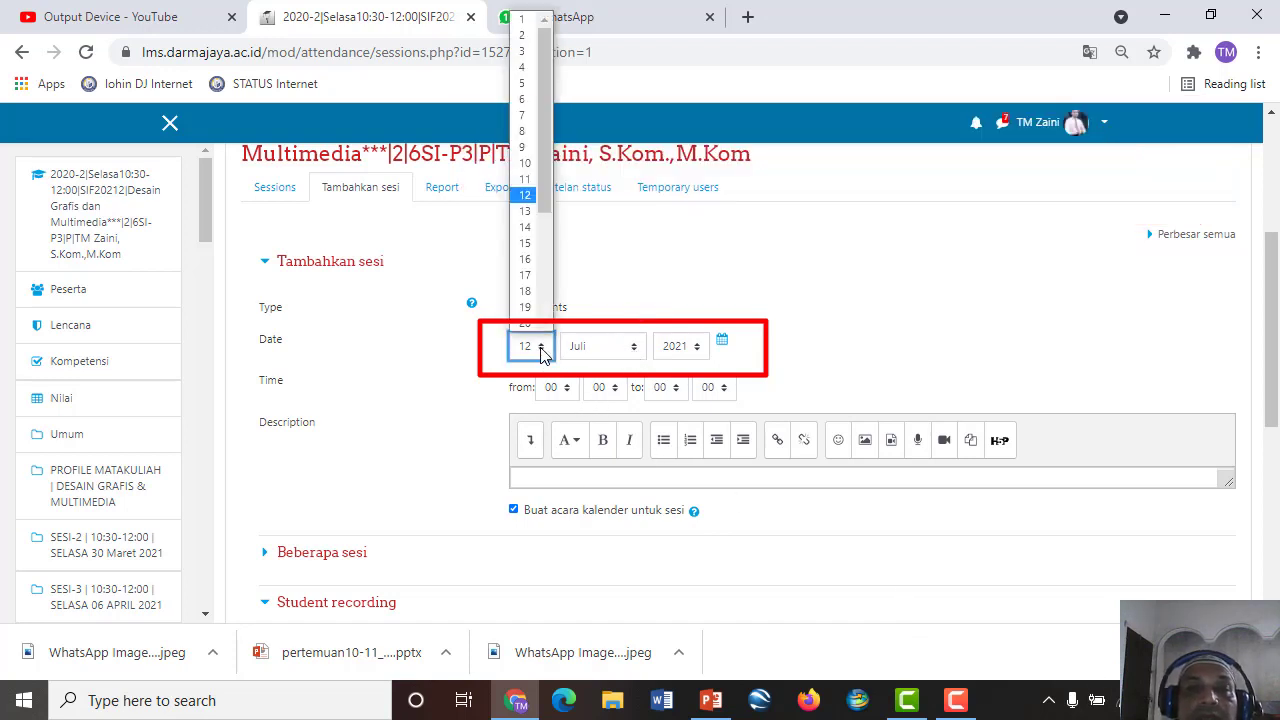
pyautogui.click(541, 352)
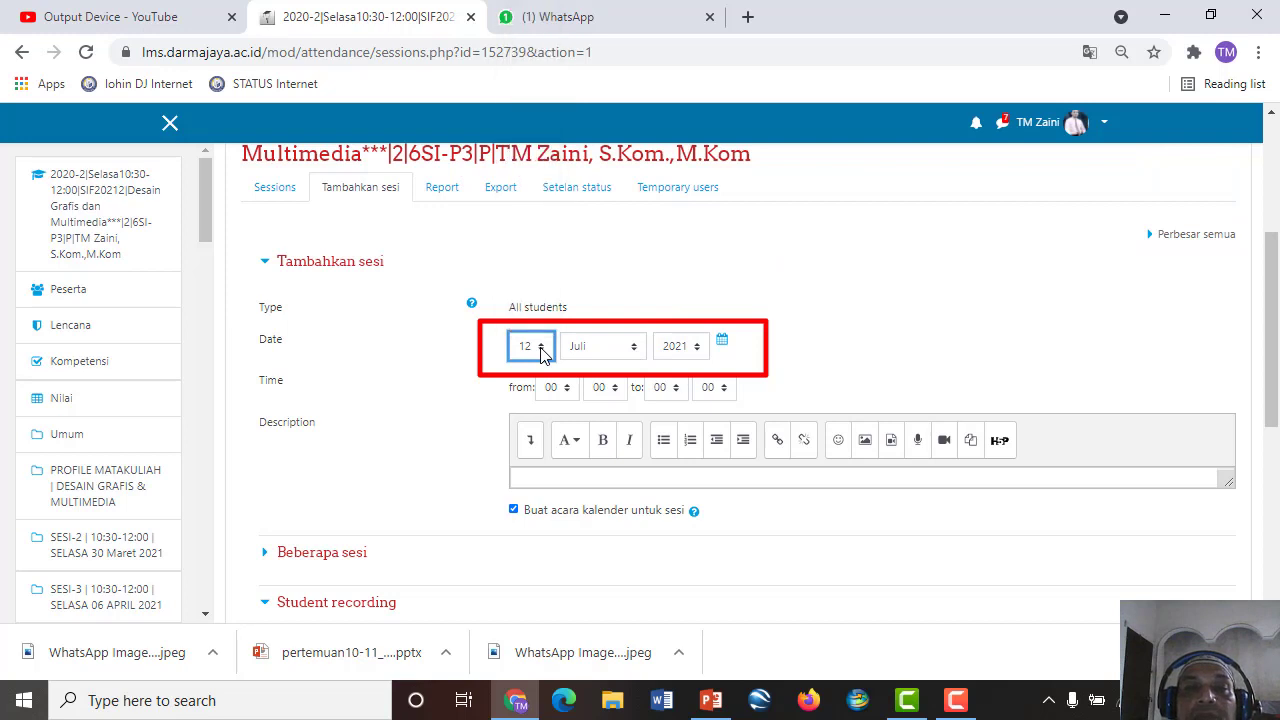
pyautogui.click(633, 352)
pyautogui.click(633, 352)
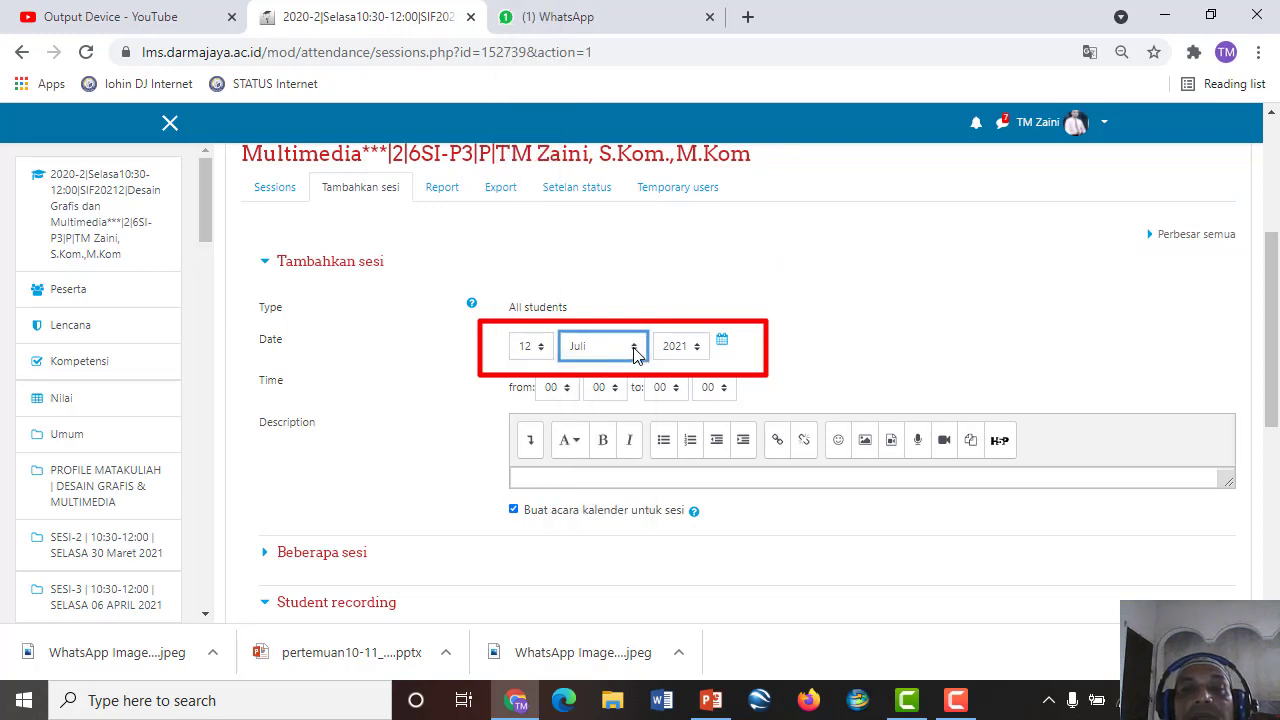
pyautogui.click(698, 350)
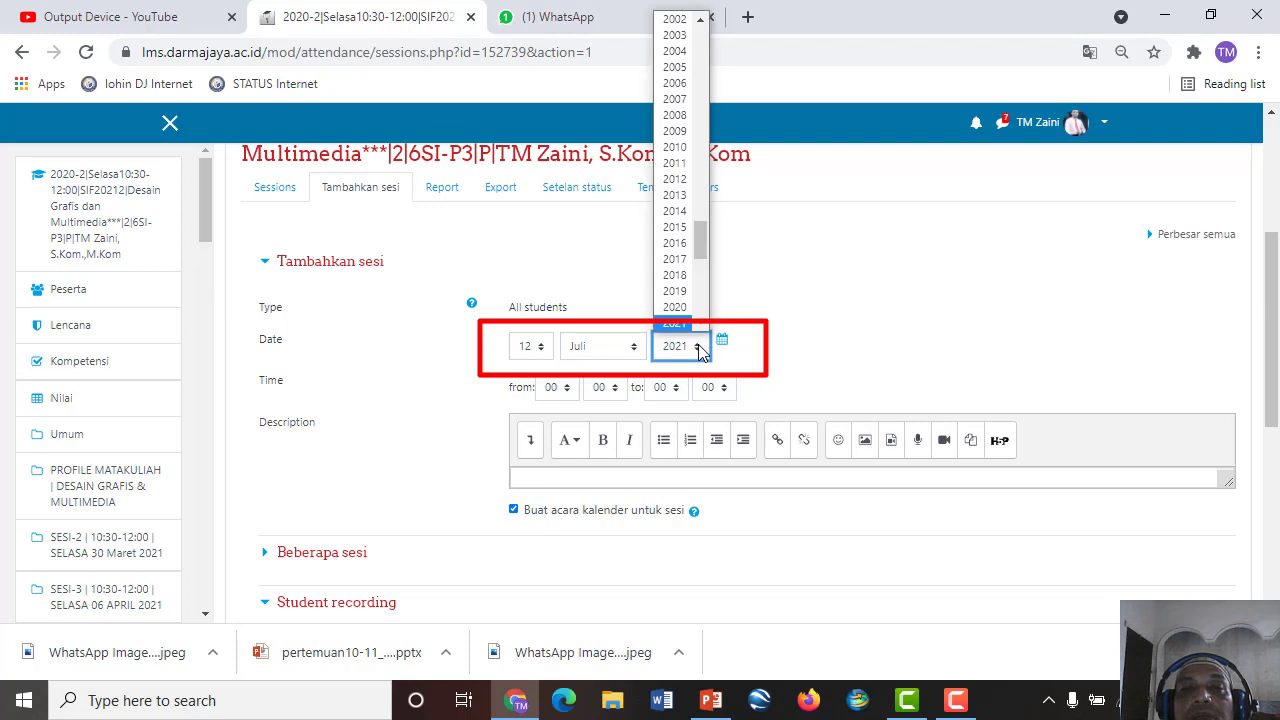
pyautogui.click(700, 352)
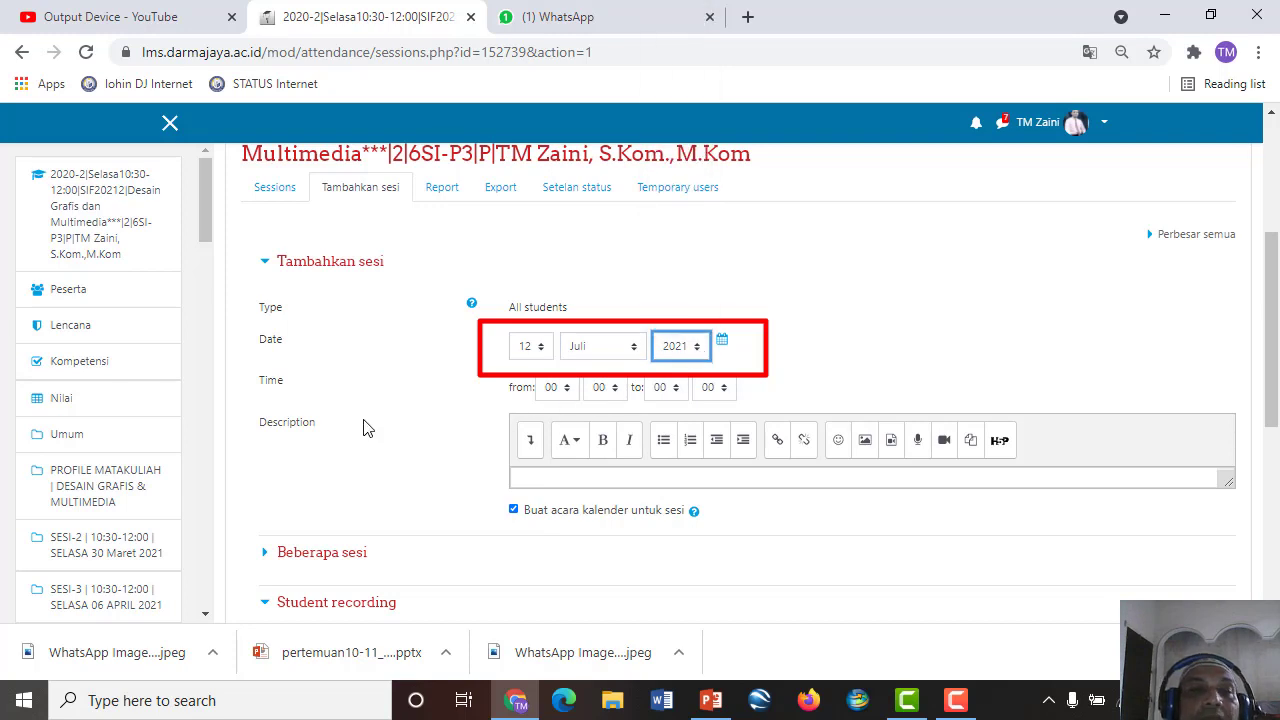
# Set the attendance session's time from 10:30 to 12:00
pyautogui.scroll(1, 455, 406)
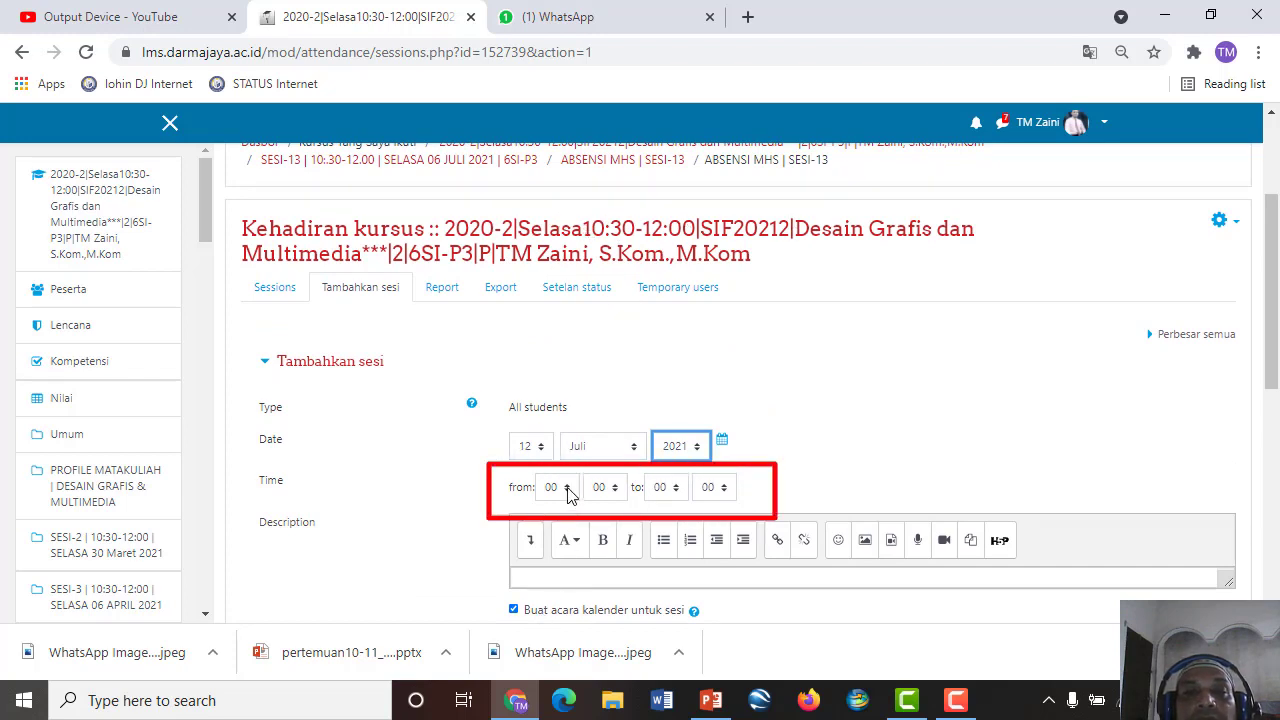
pyautogui.click(567, 494)
pyautogui.click(552, 320)
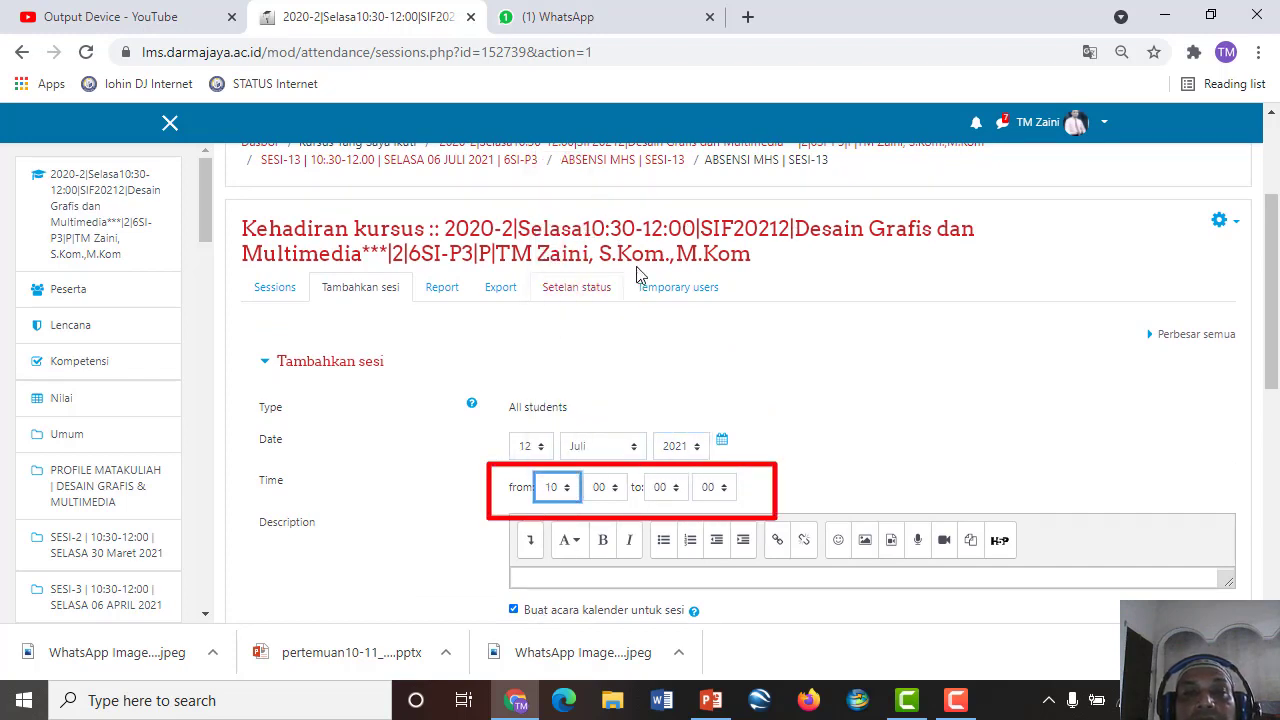
pyautogui.click(617, 490)
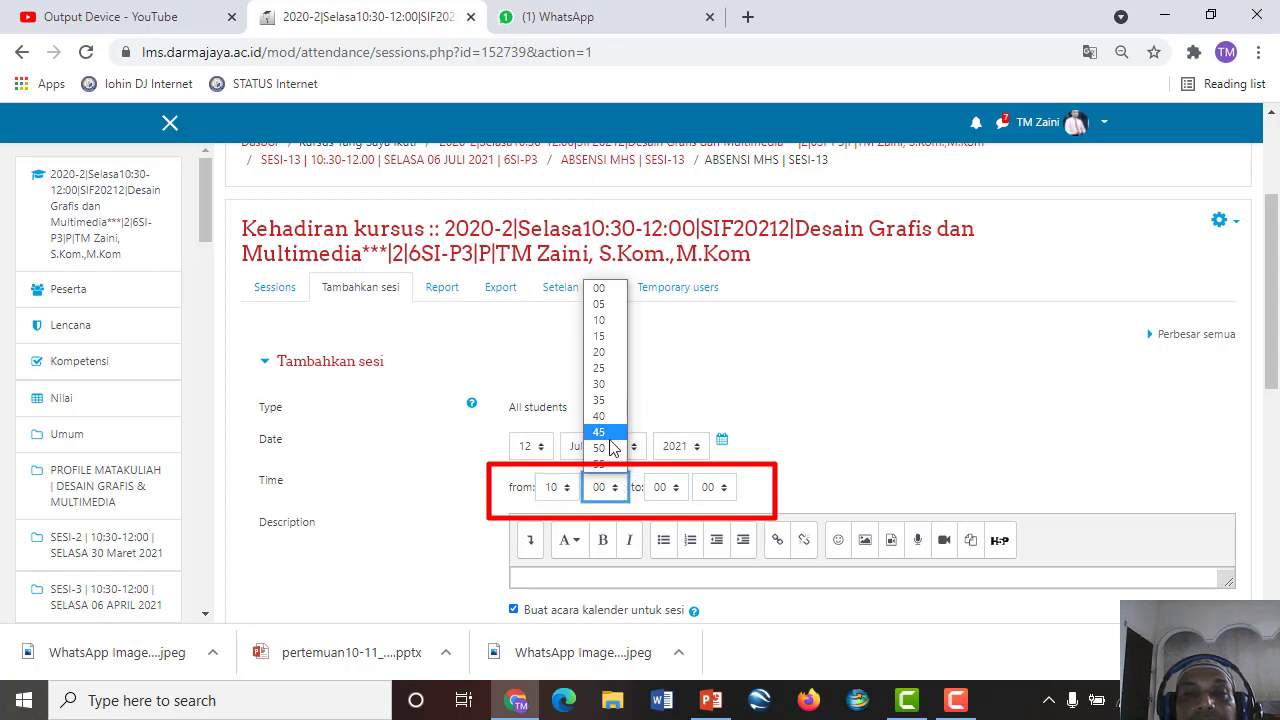
pyautogui.click(609, 385)
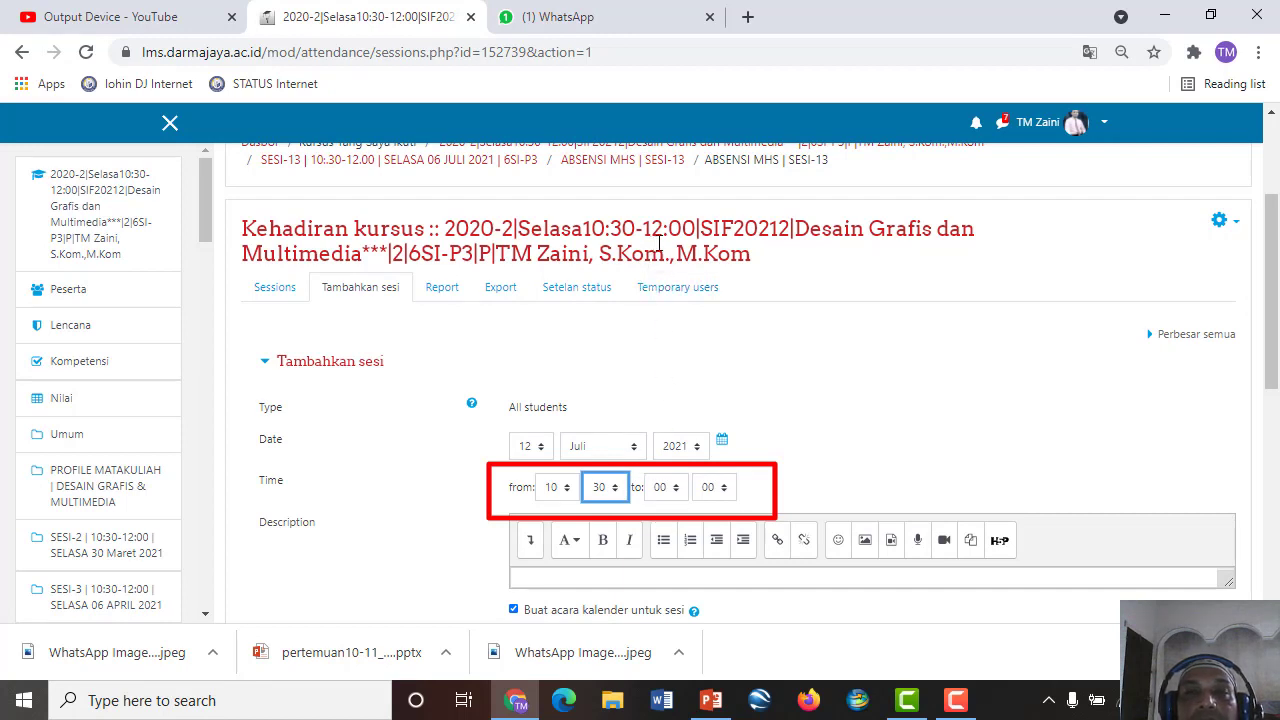
pyautogui.click(677, 489)
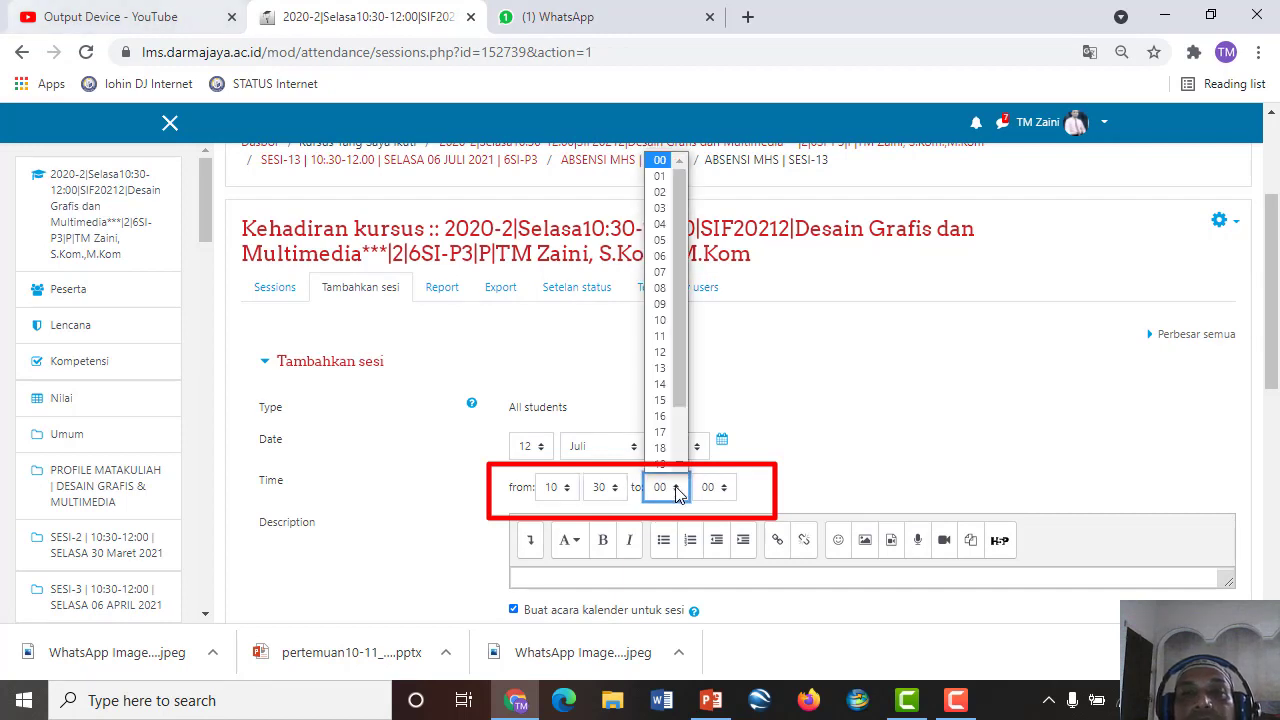
pyautogui.click(662, 352)
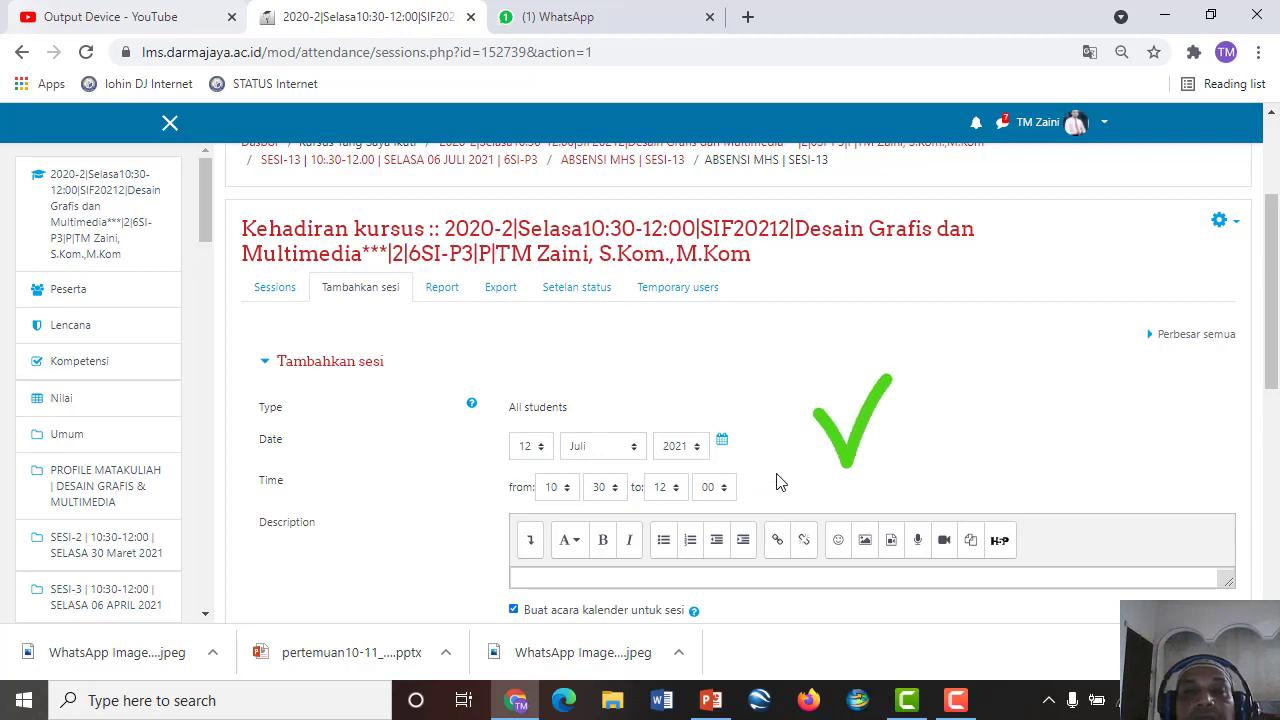
# Allow students to record their own attendance in the session's Student recording settings
pyautogui.scroll(-2, 778, 481)
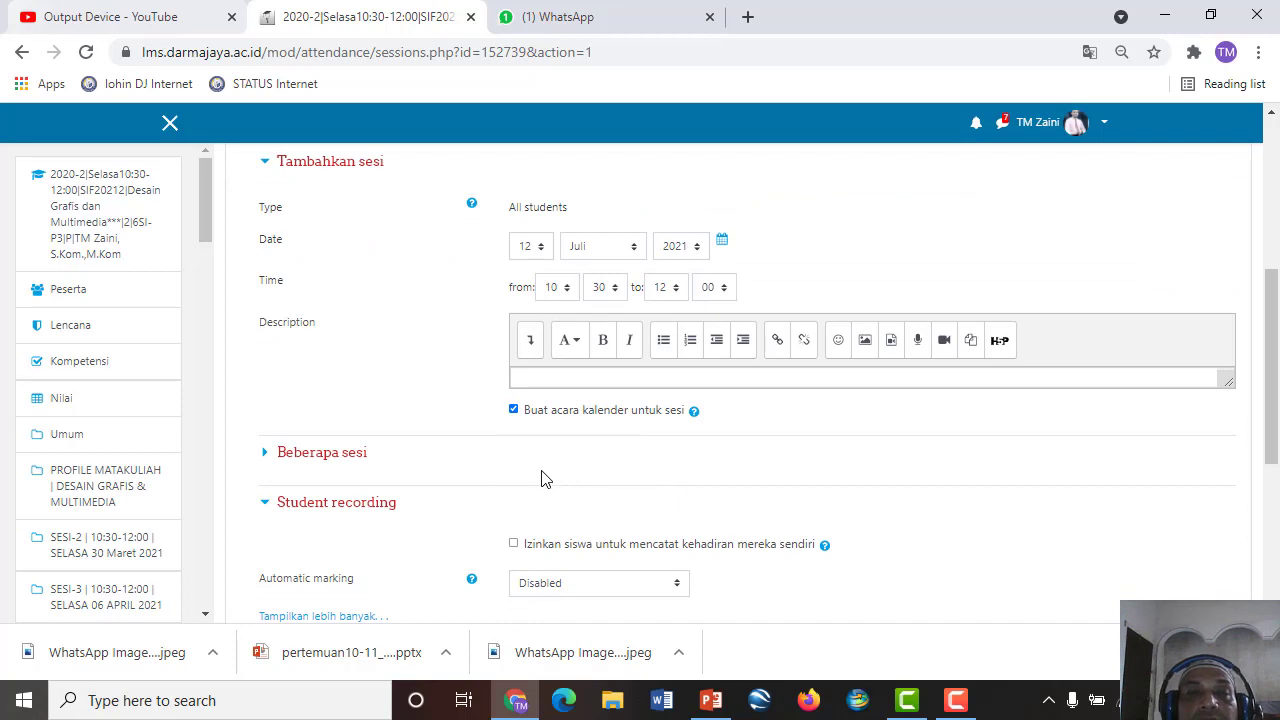
pyautogui.scroll(-2, 545, 476)
pyautogui.scroll(-1, 545, 478)
pyautogui.scroll(1, 540, 470)
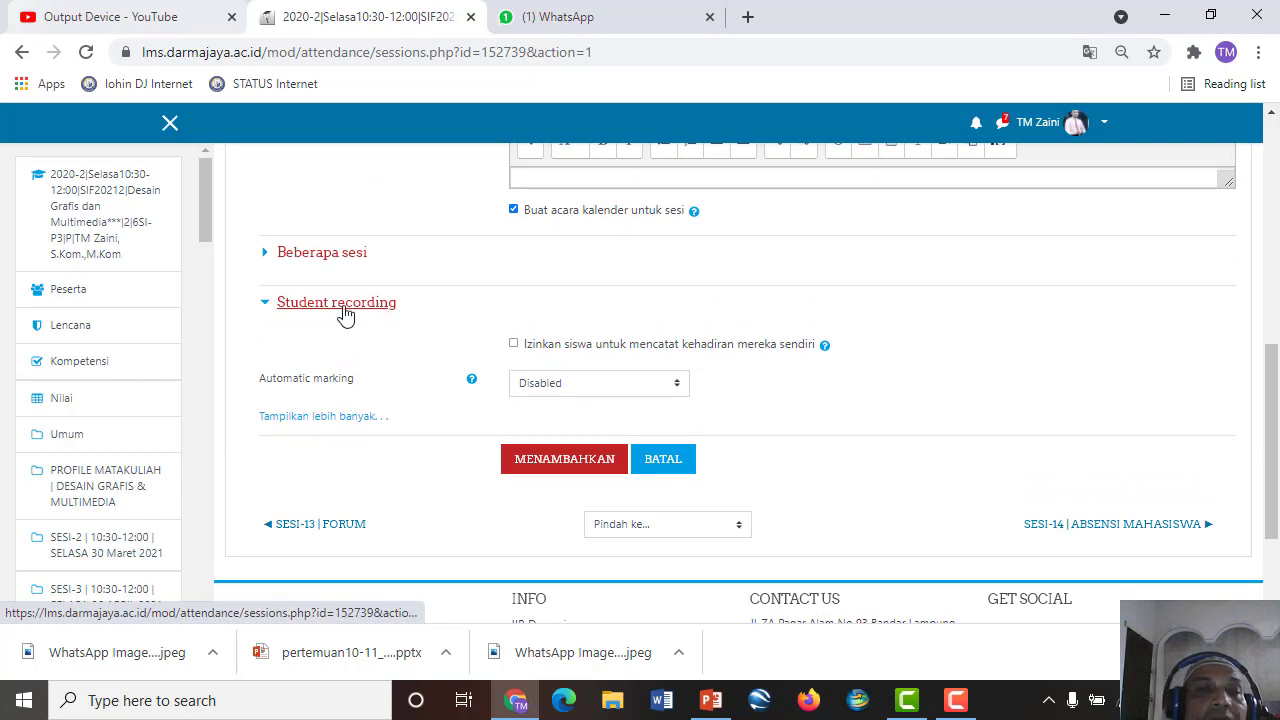
pyautogui.click(263, 305)
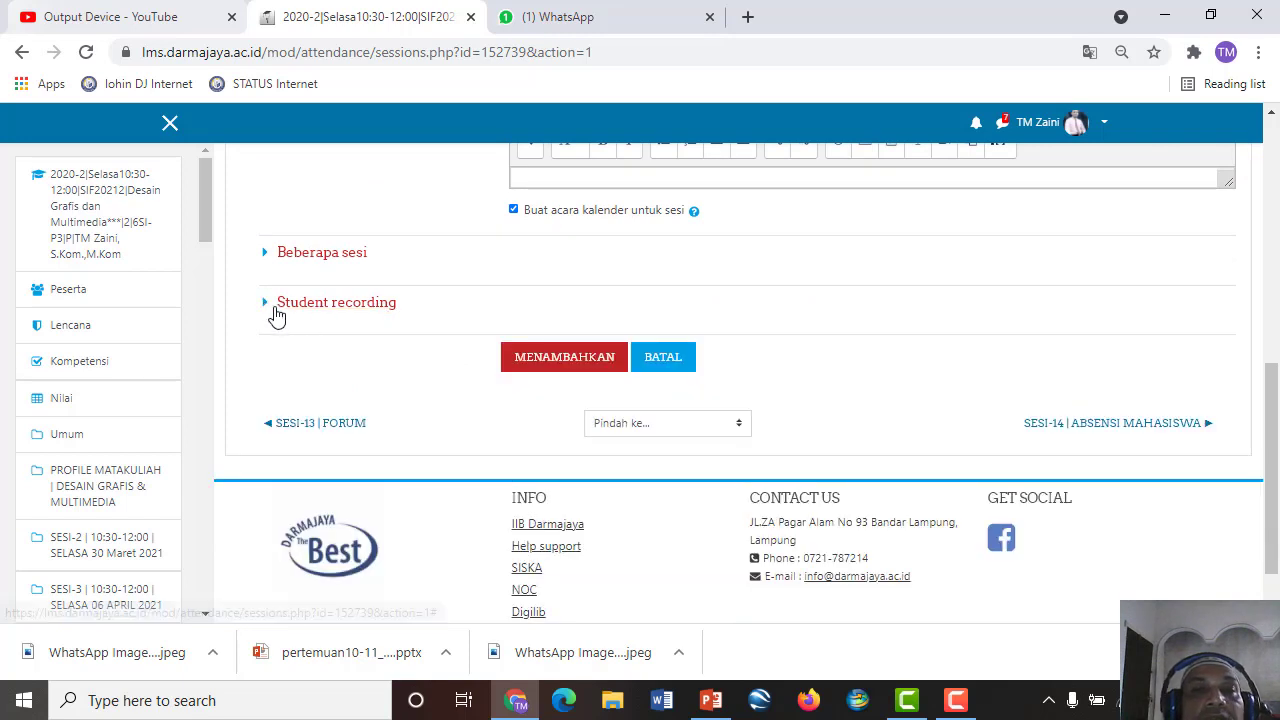
pyautogui.click(266, 310)
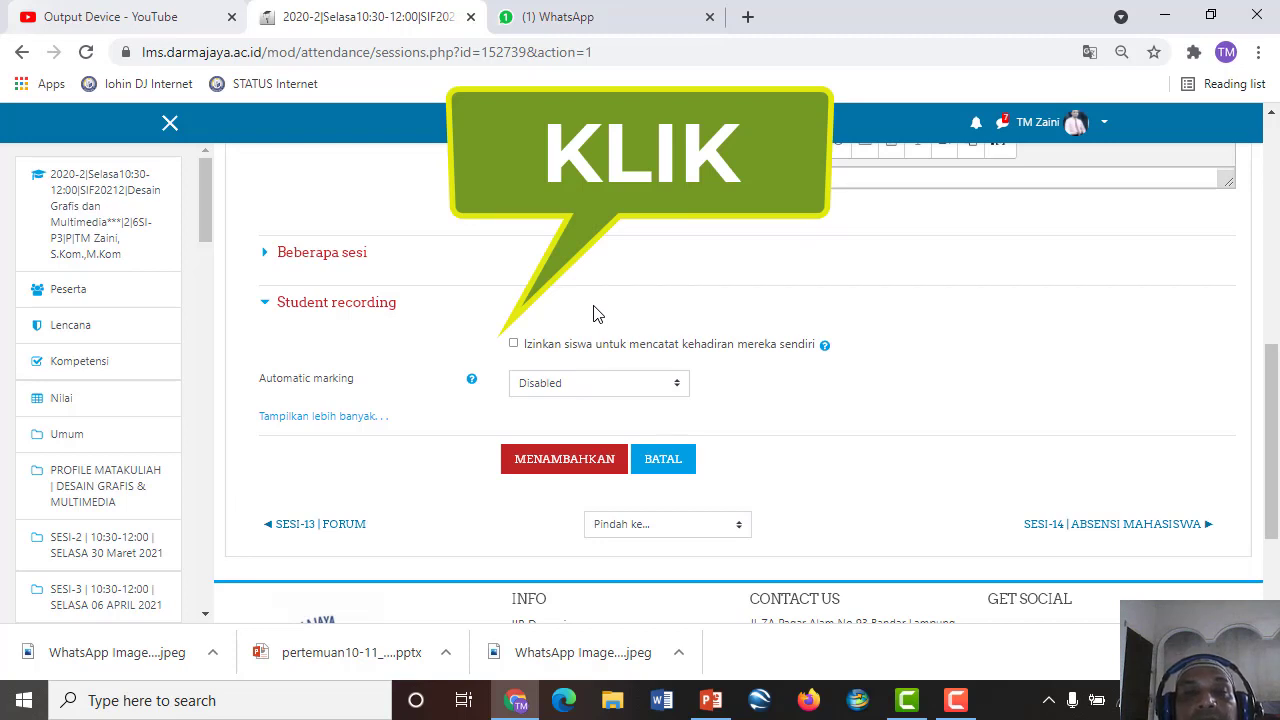
pyautogui.click(514, 344)
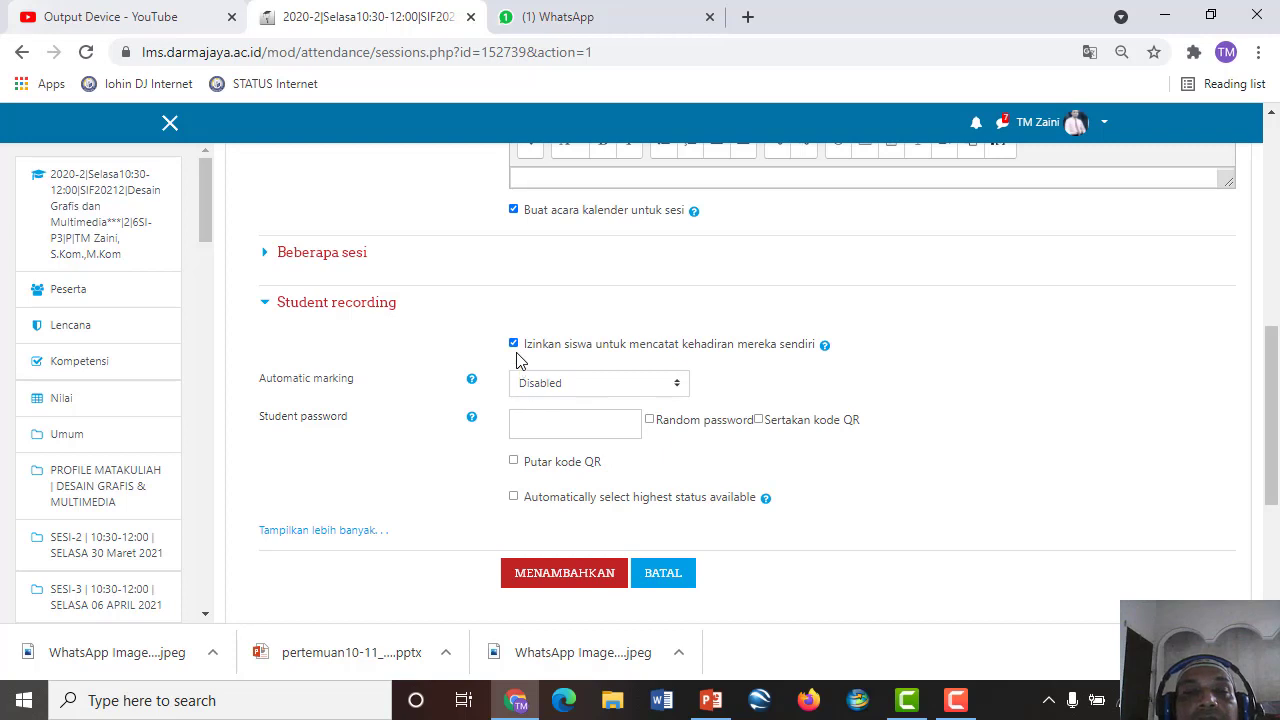
# Add the attendance session and check its row in the session list
pyautogui.click(545, 590)
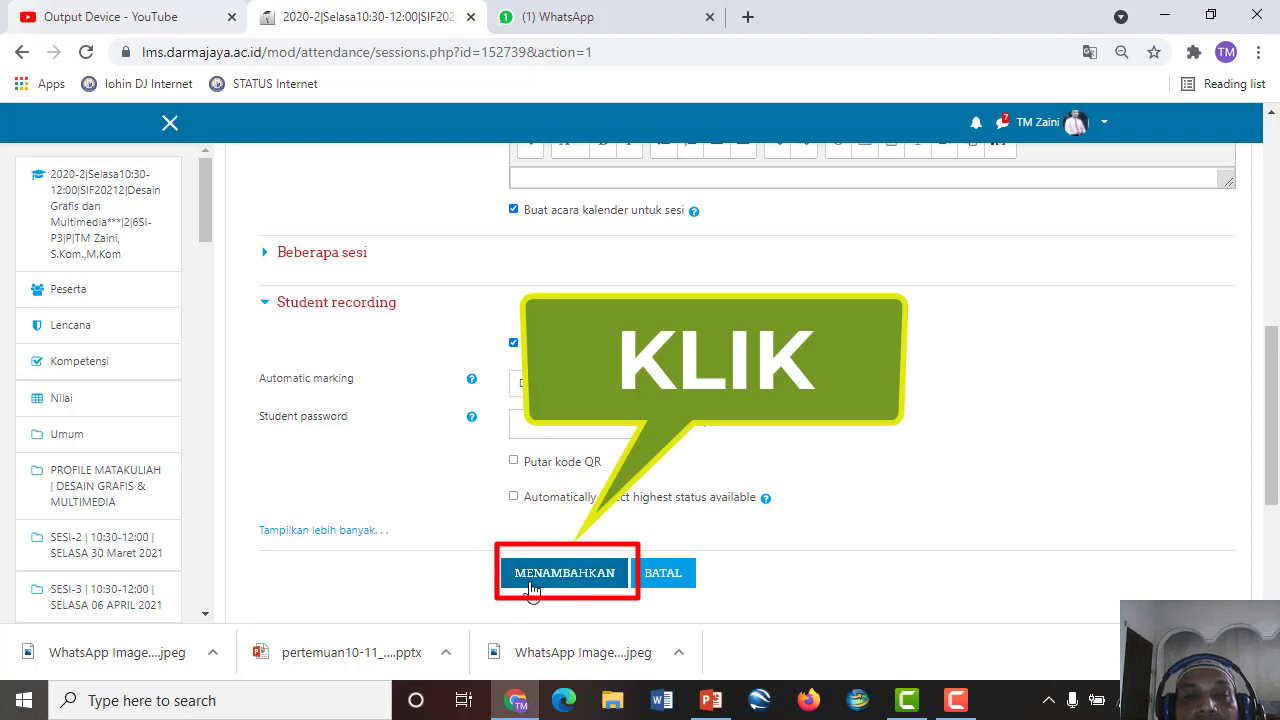
pyautogui.click(531, 588)
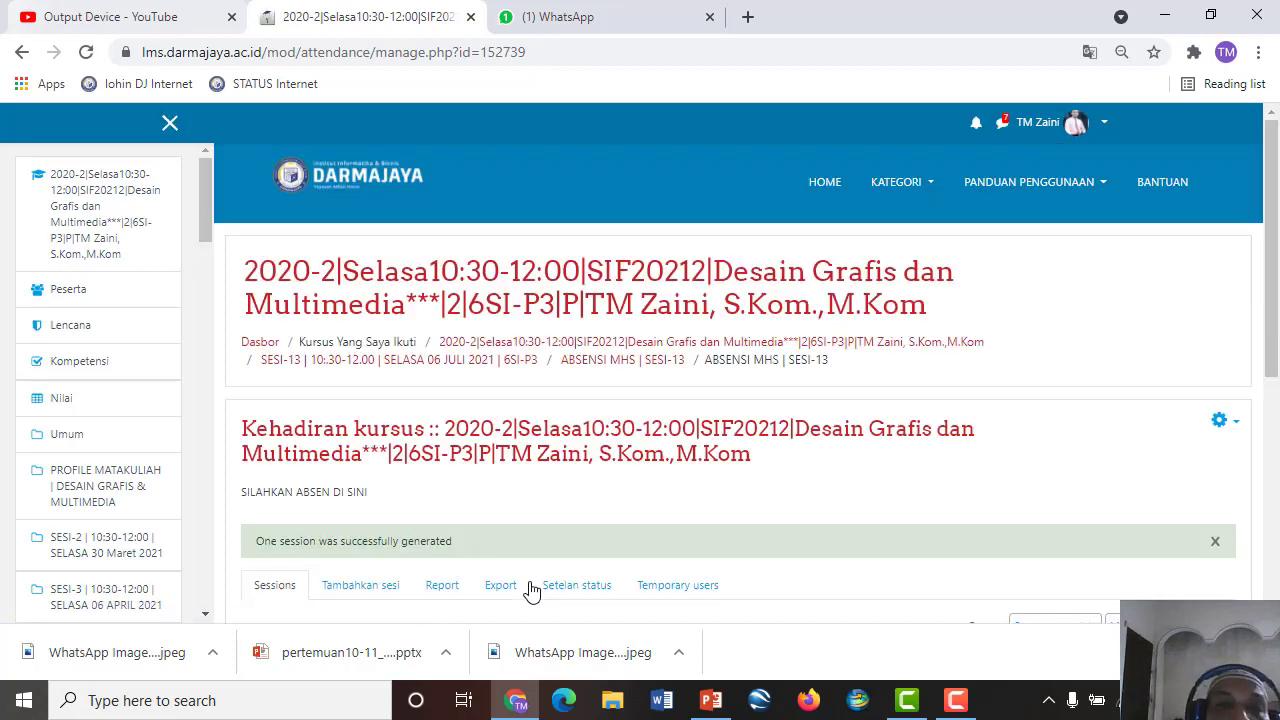
pyautogui.scroll(-2, 510, 510)
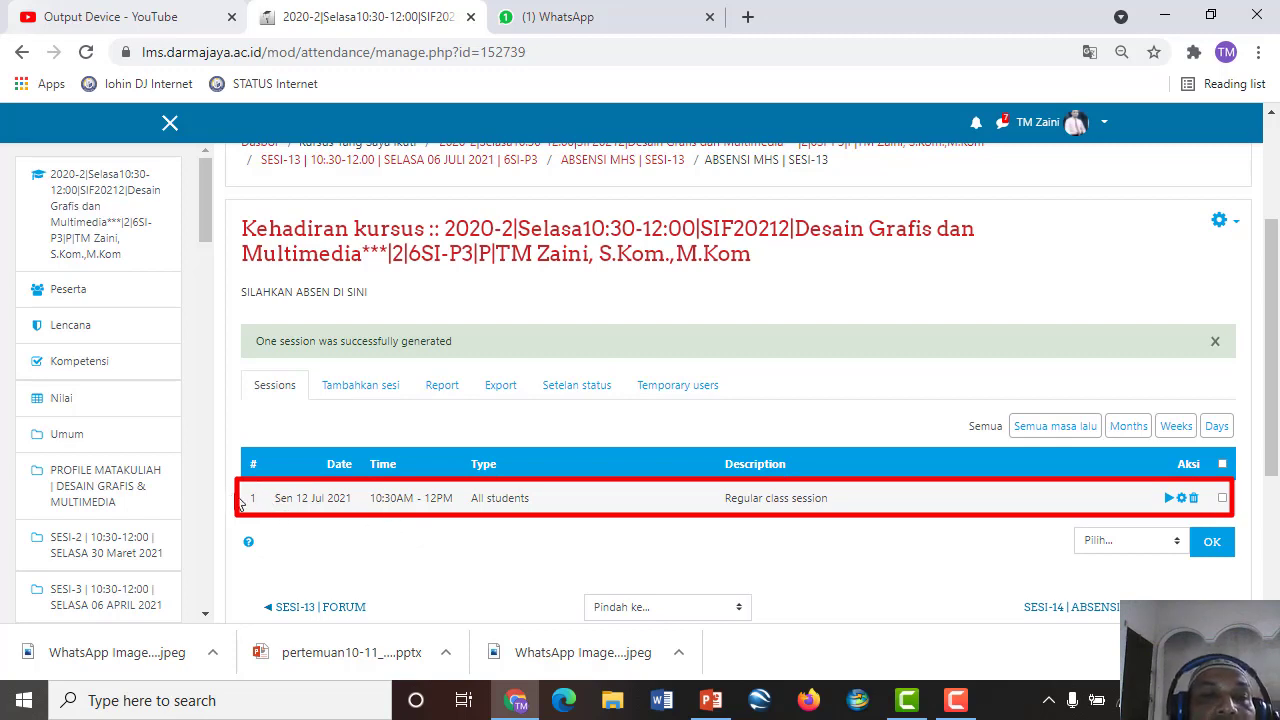
pyautogui.moveTo(242, 505); pyautogui.dragTo(1008, 512)
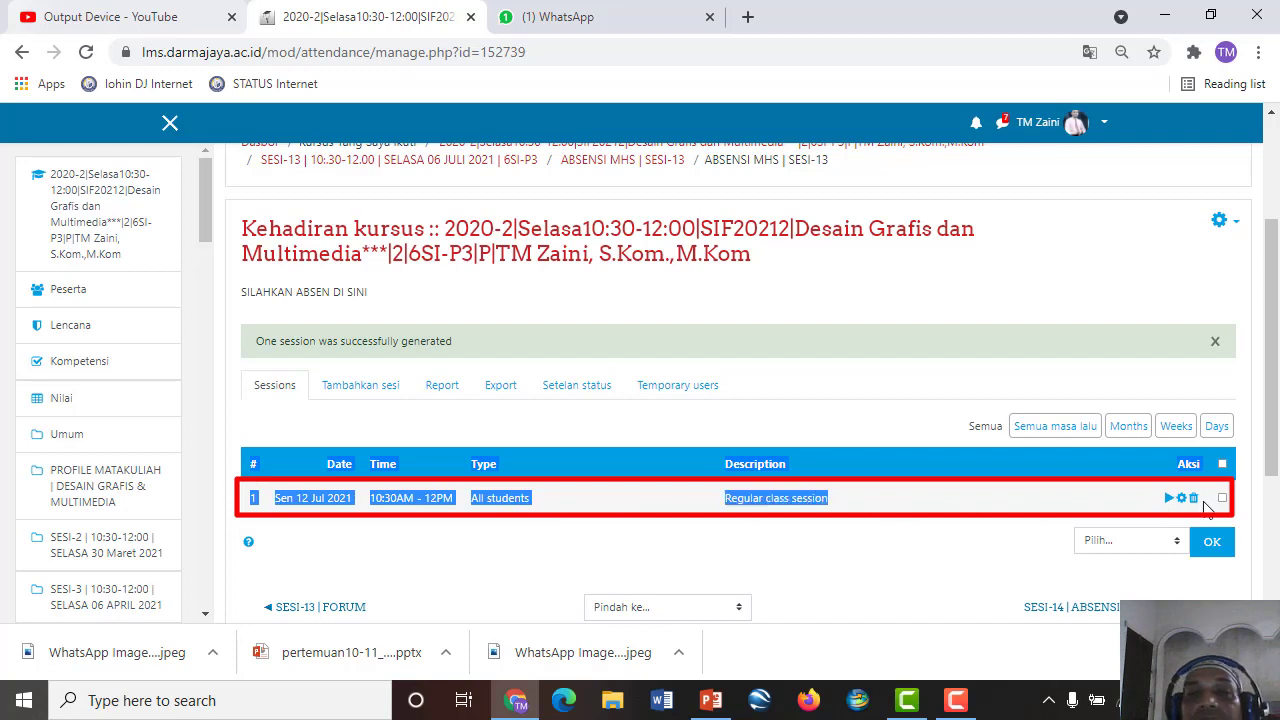
pyautogui.click(420, 535)
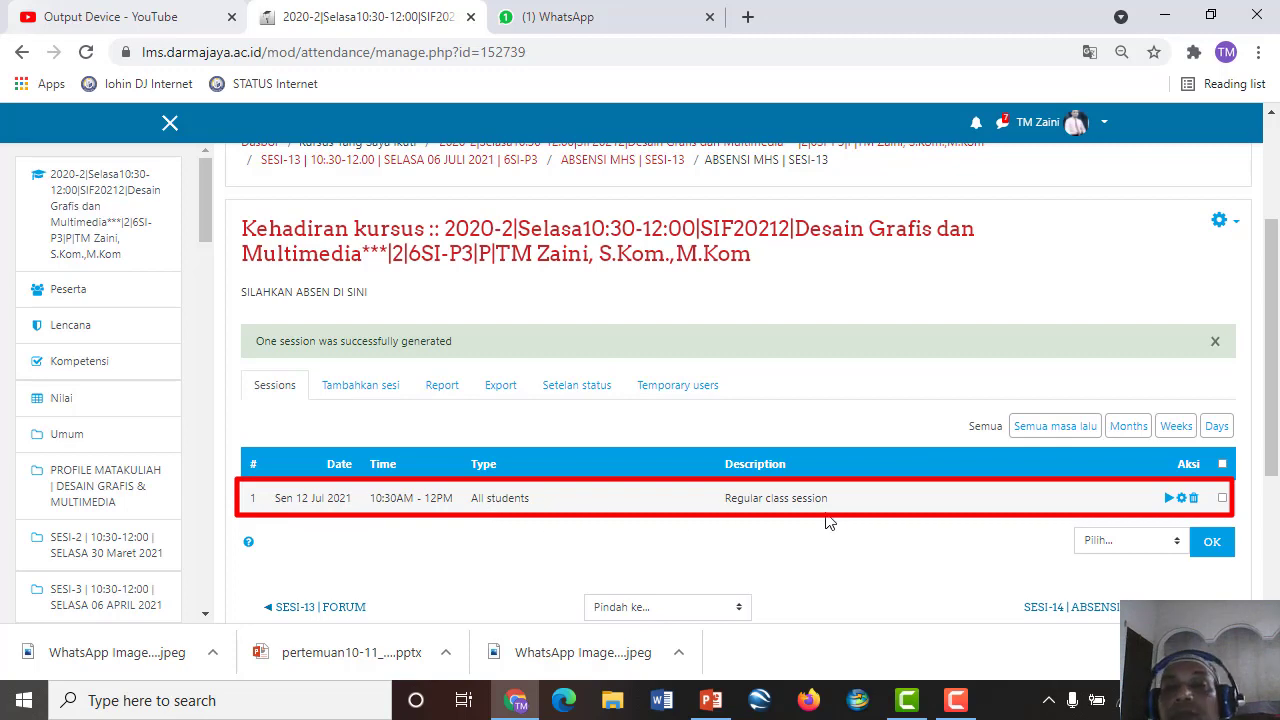
pyautogui.scroll(1, 853, 497)
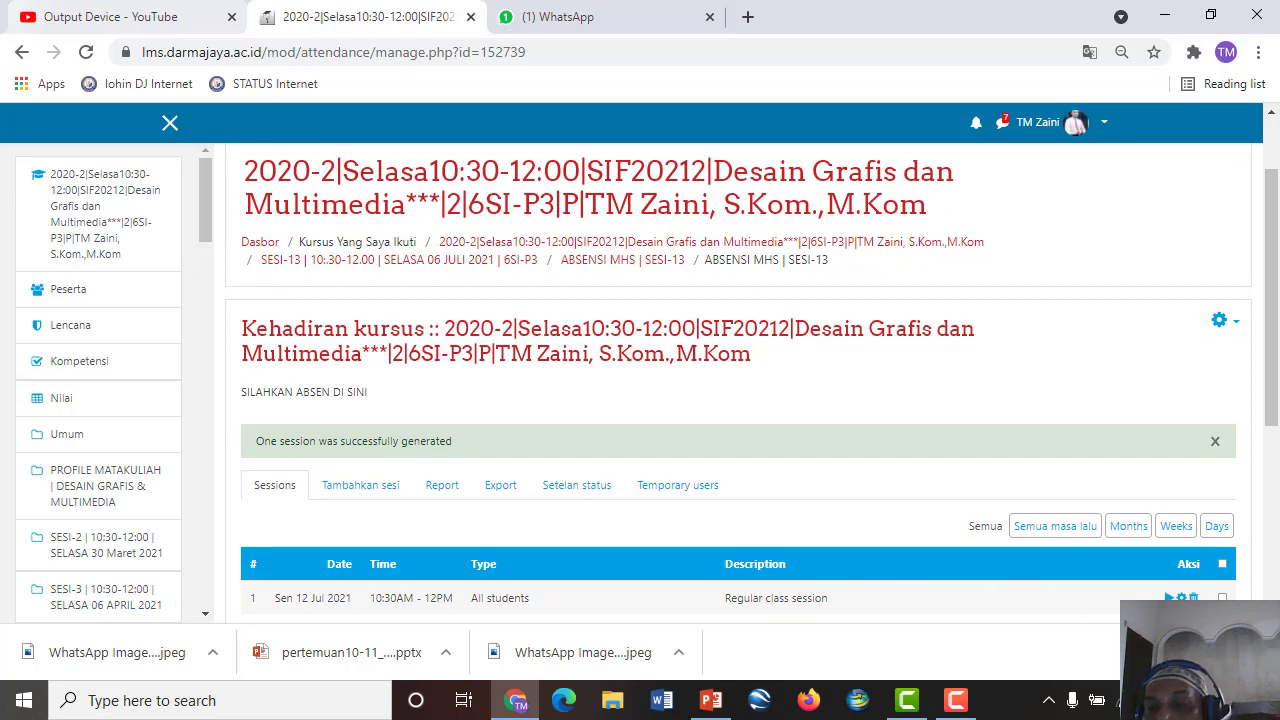
pyautogui.scroll(-1, 1146, 566)
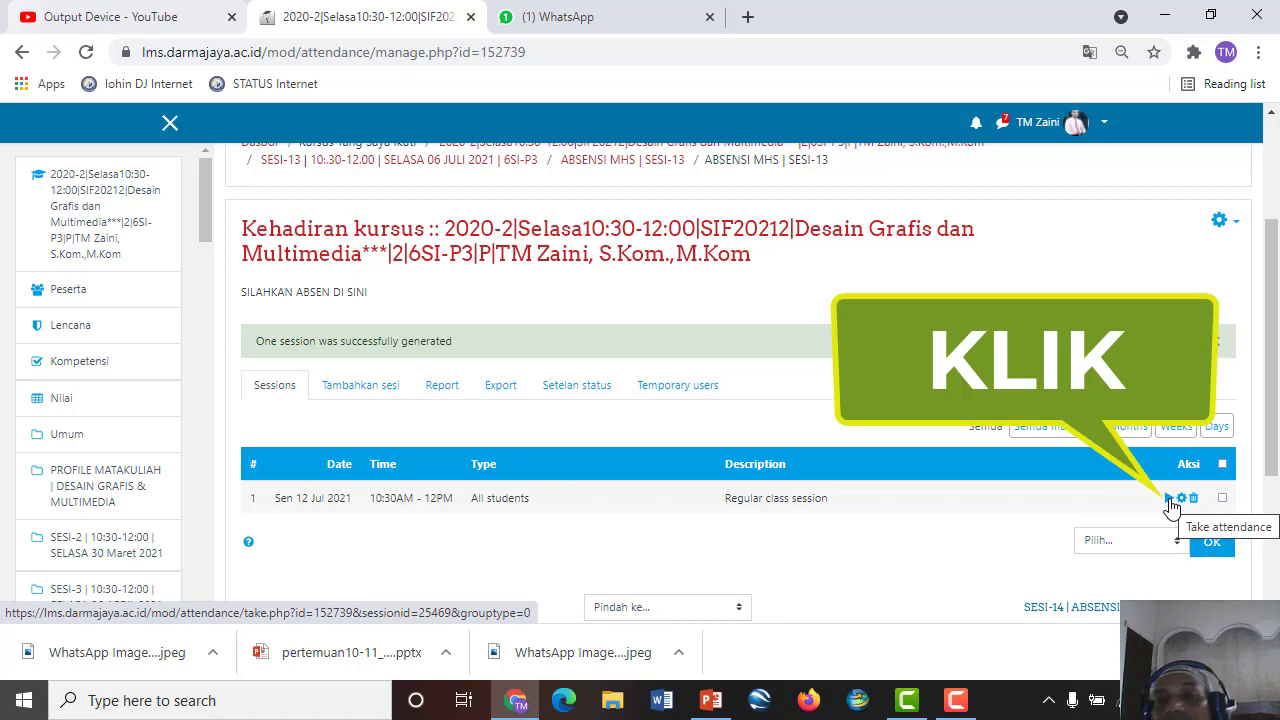
# Start taking attendance for the 10:30AM - 12PM session and look over the student list and its status columns
pyautogui.click(1169, 499)
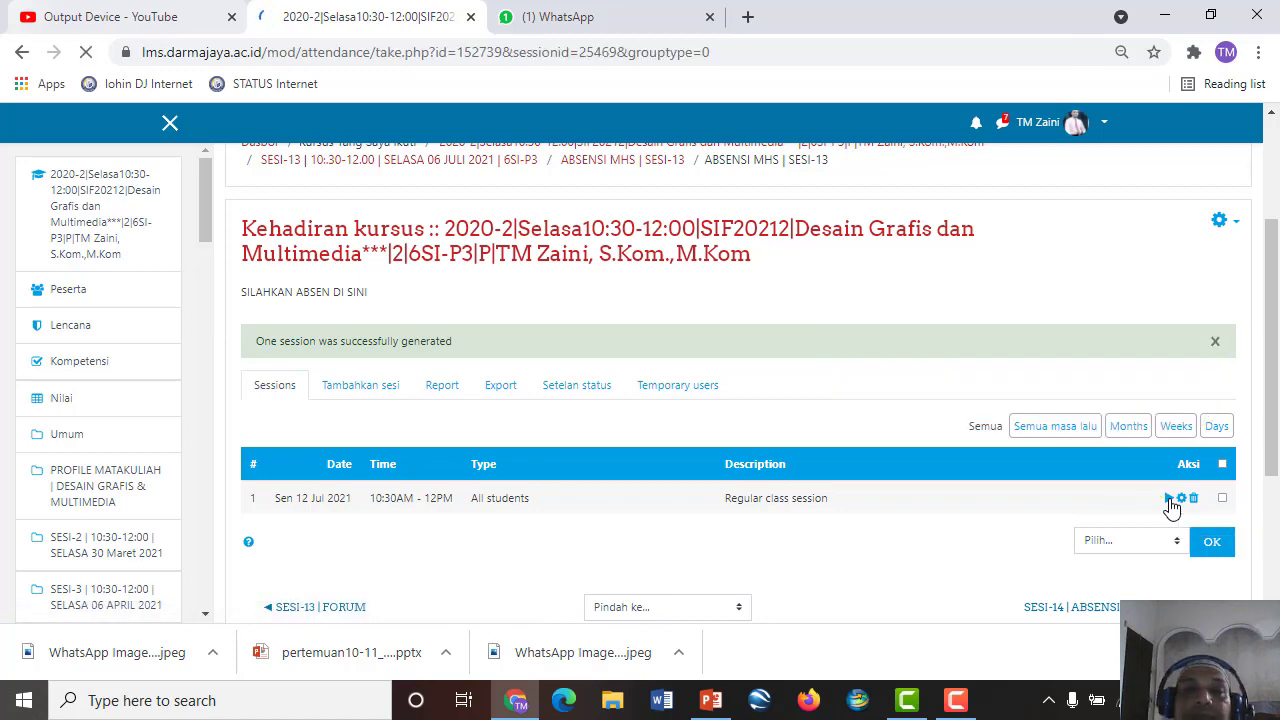
pyautogui.scroll(-4, 700, 514)
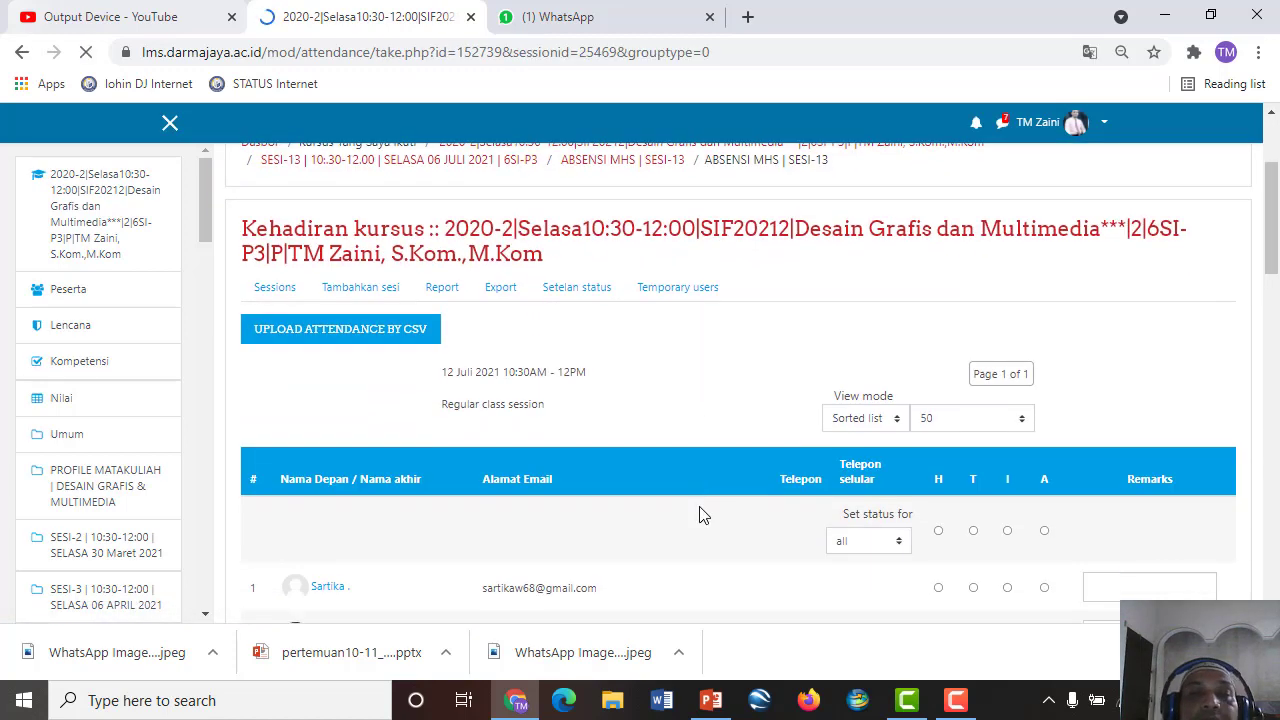
pyautogui.scroll(-5, 371, 394)
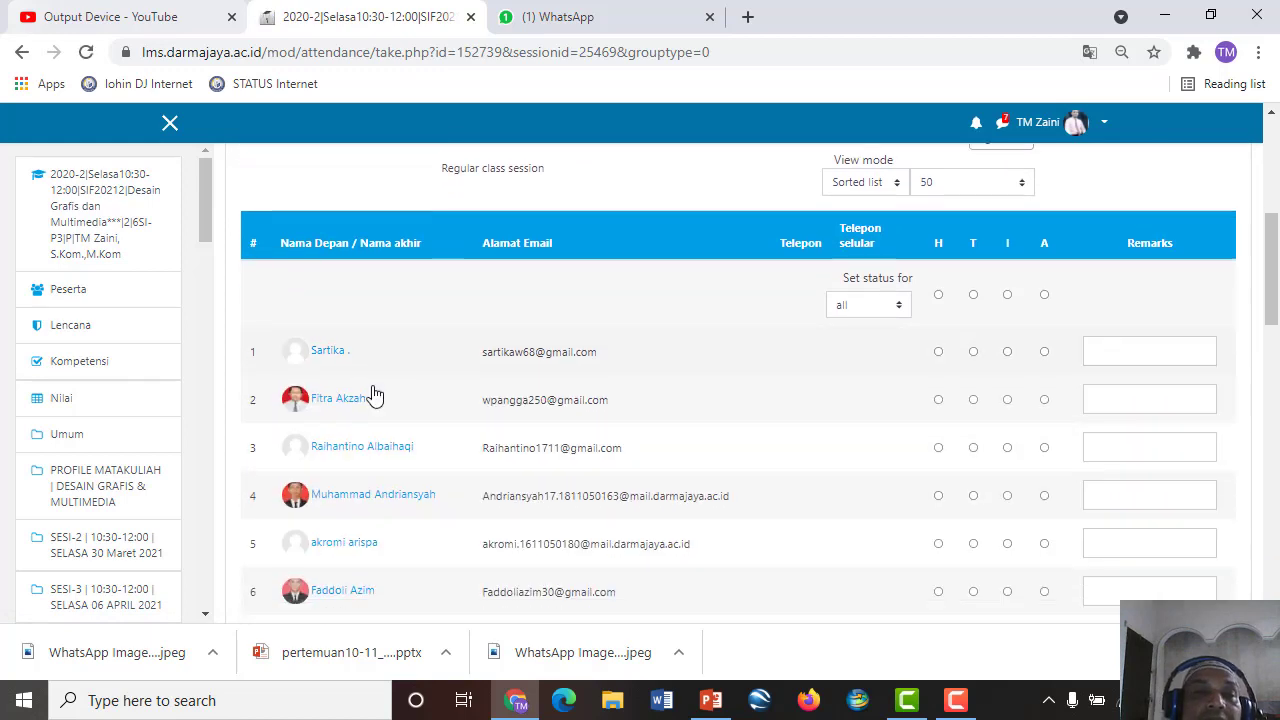
pyautogui.scroll(2, 430, 447)
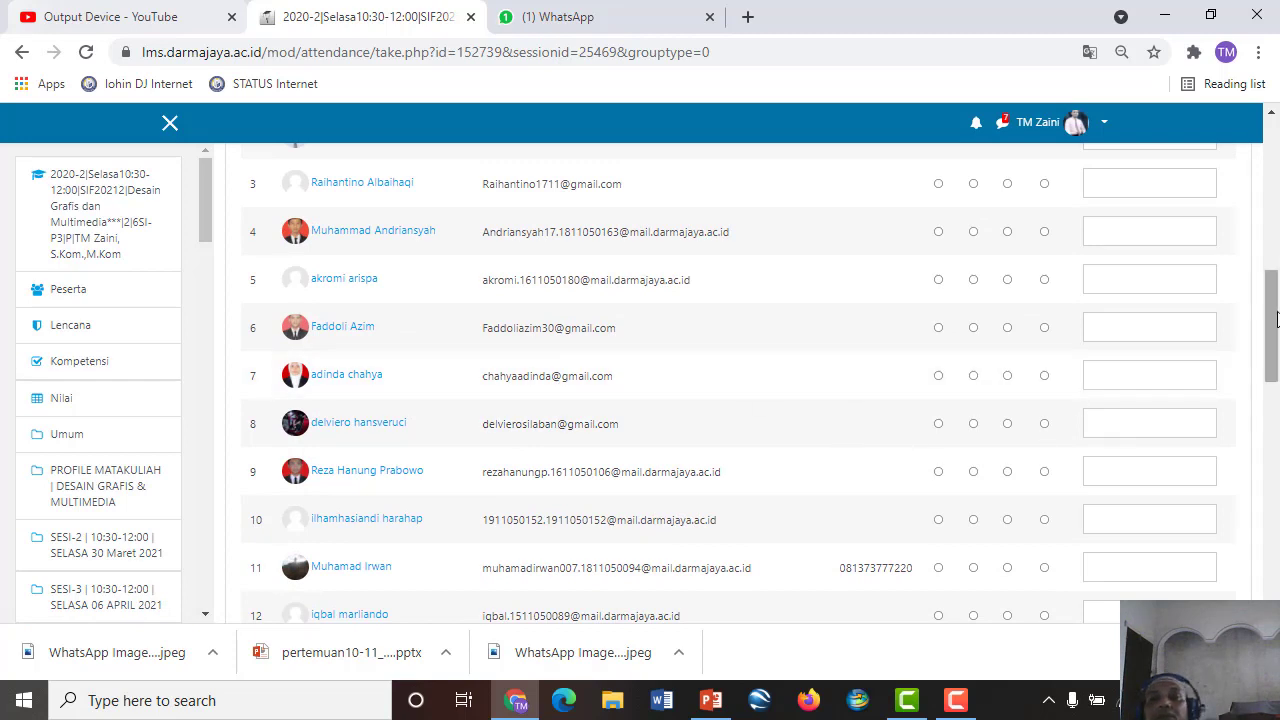
pyautogui.scroll(3, 1265, 329)
pyautogui.scroll(-1, 1277, 278)
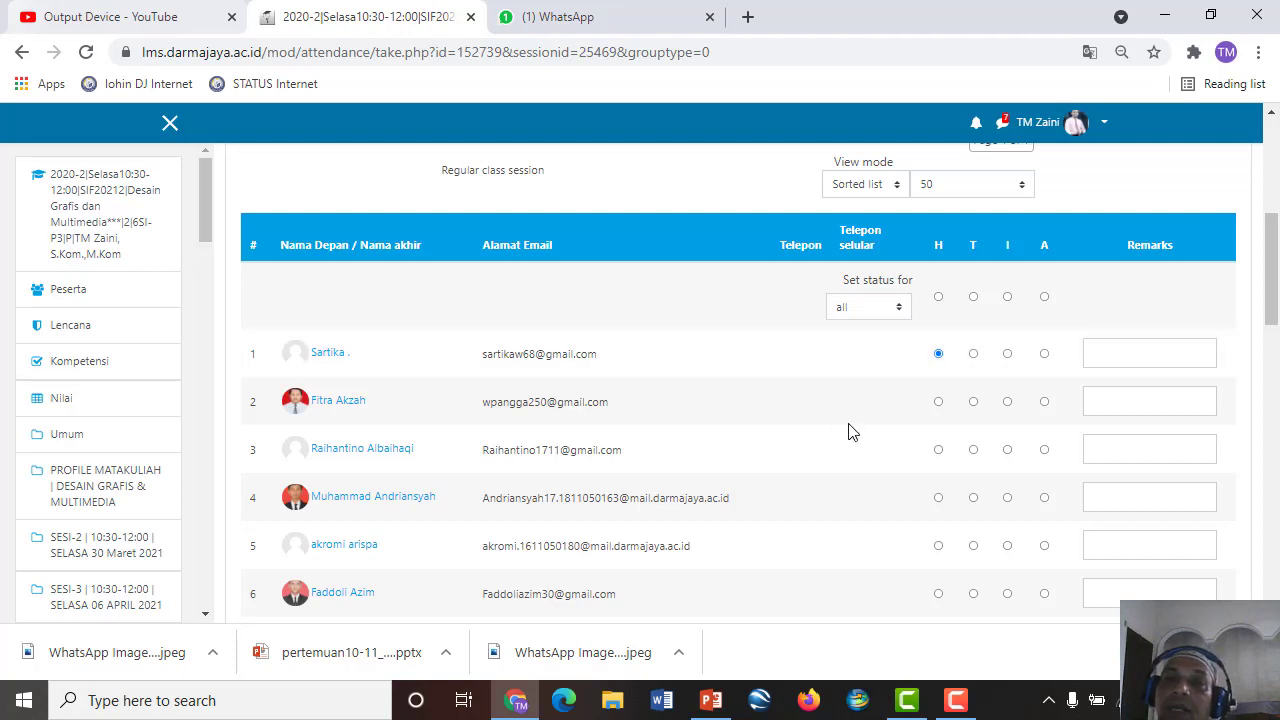
# Mark student 1 as H and student 2 as I, and locate where the attendance is saved below the list
pyautogui.click(1008, 403)
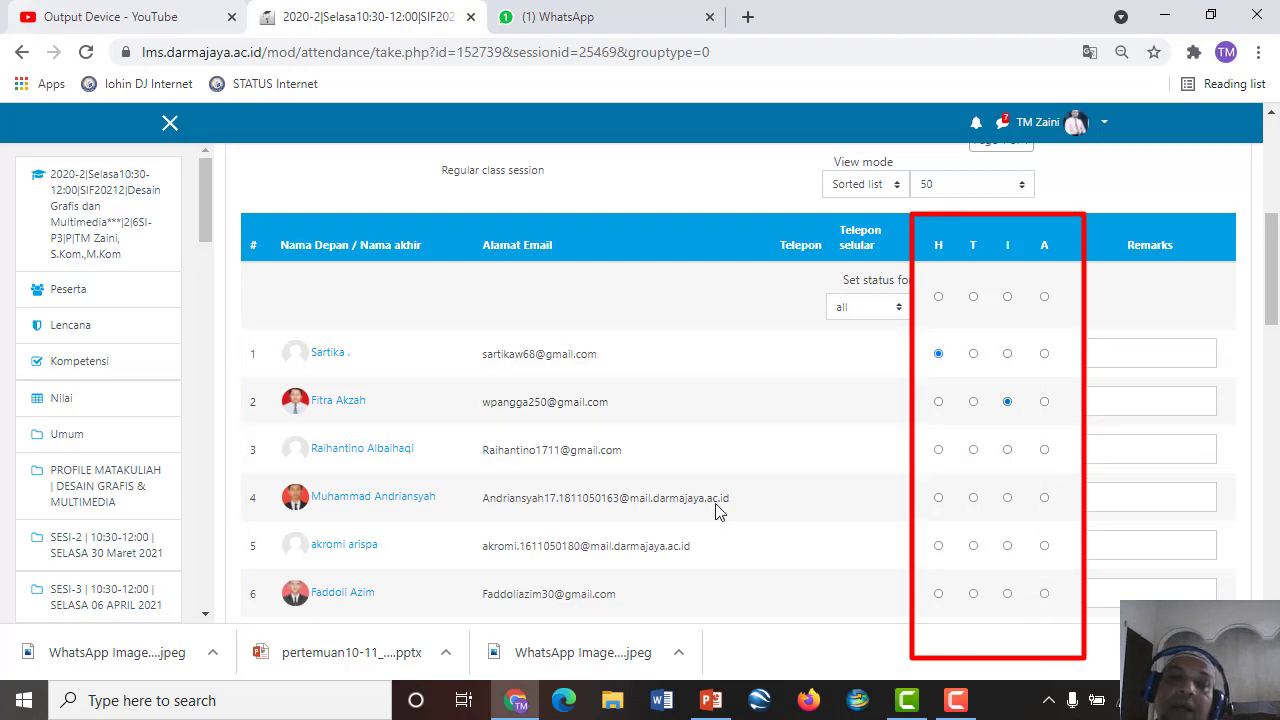
pyautogui.scroll(-1, 666, 538)
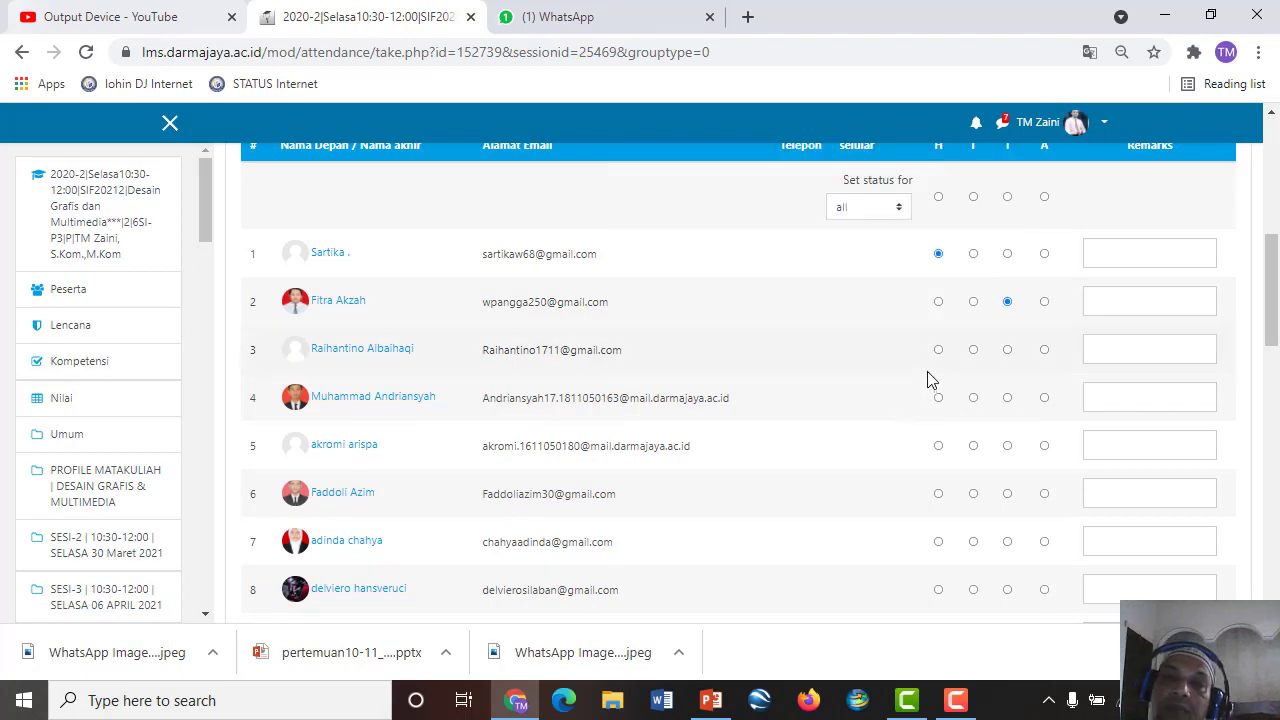
pyautogui.scroll(-5, 868, 378)
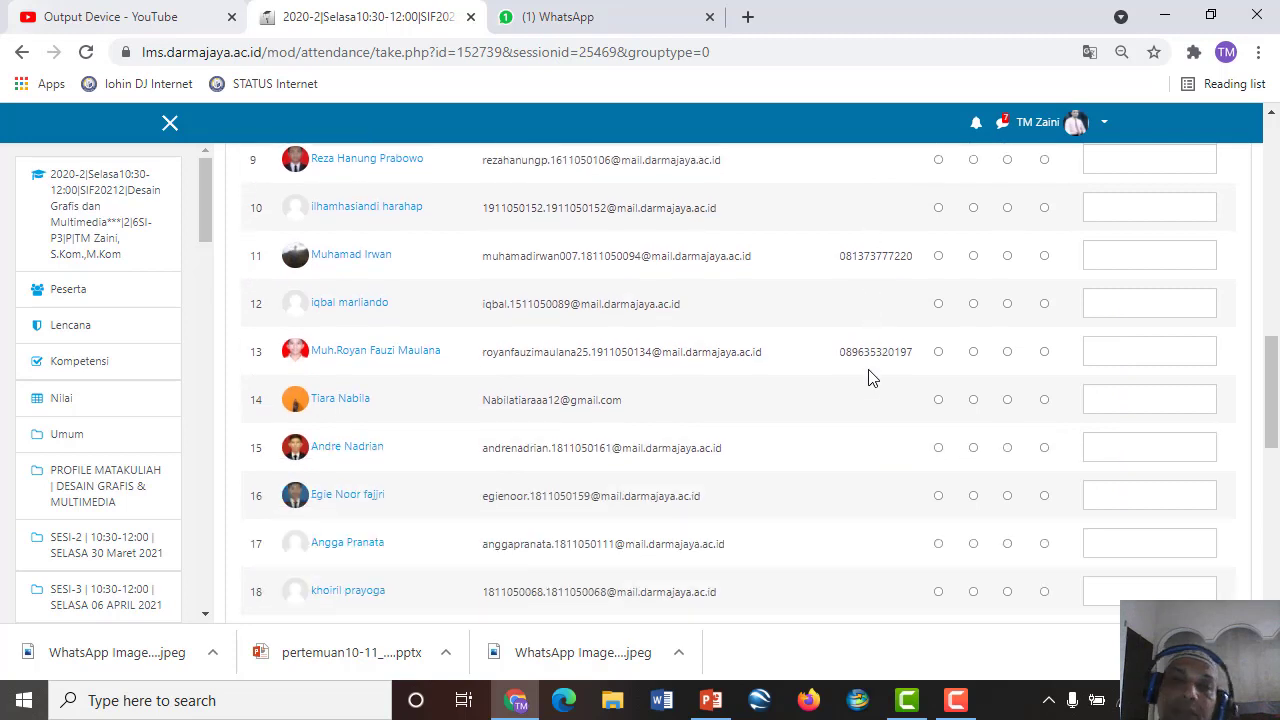
pyautogui.scroll(-3, 868, 378)
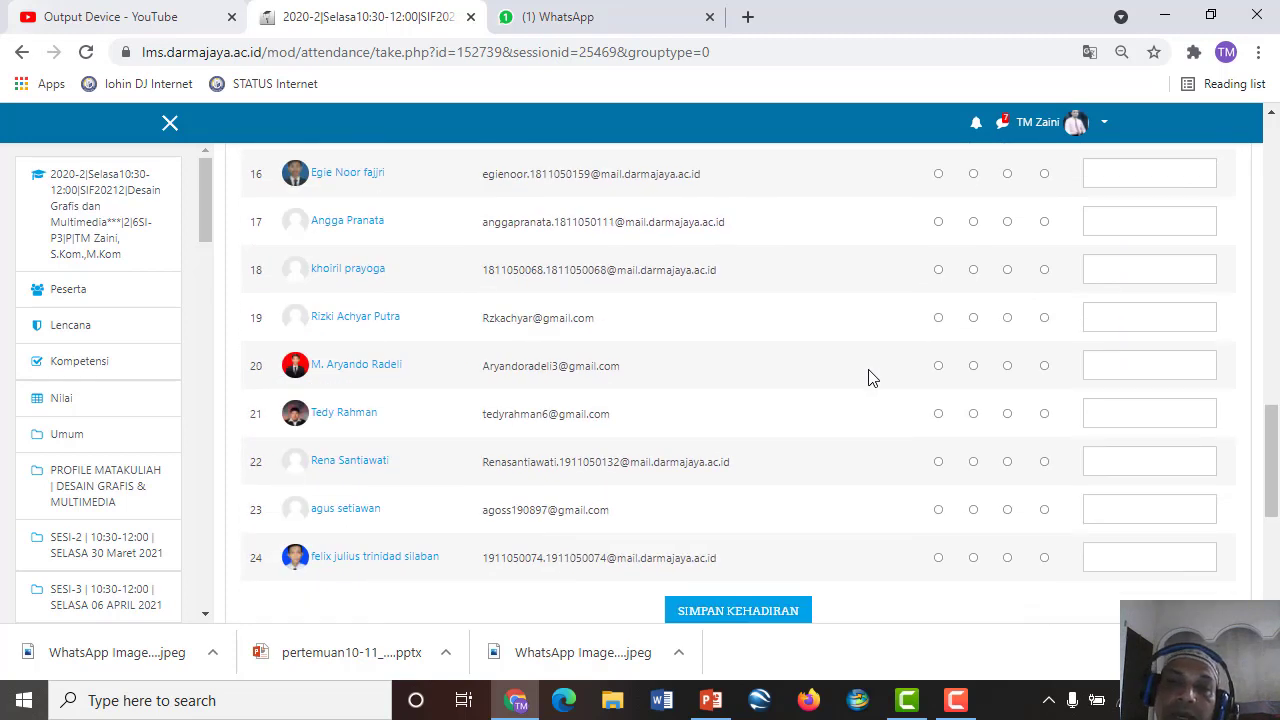
pyautogui.scroll(-2, 868, 378)
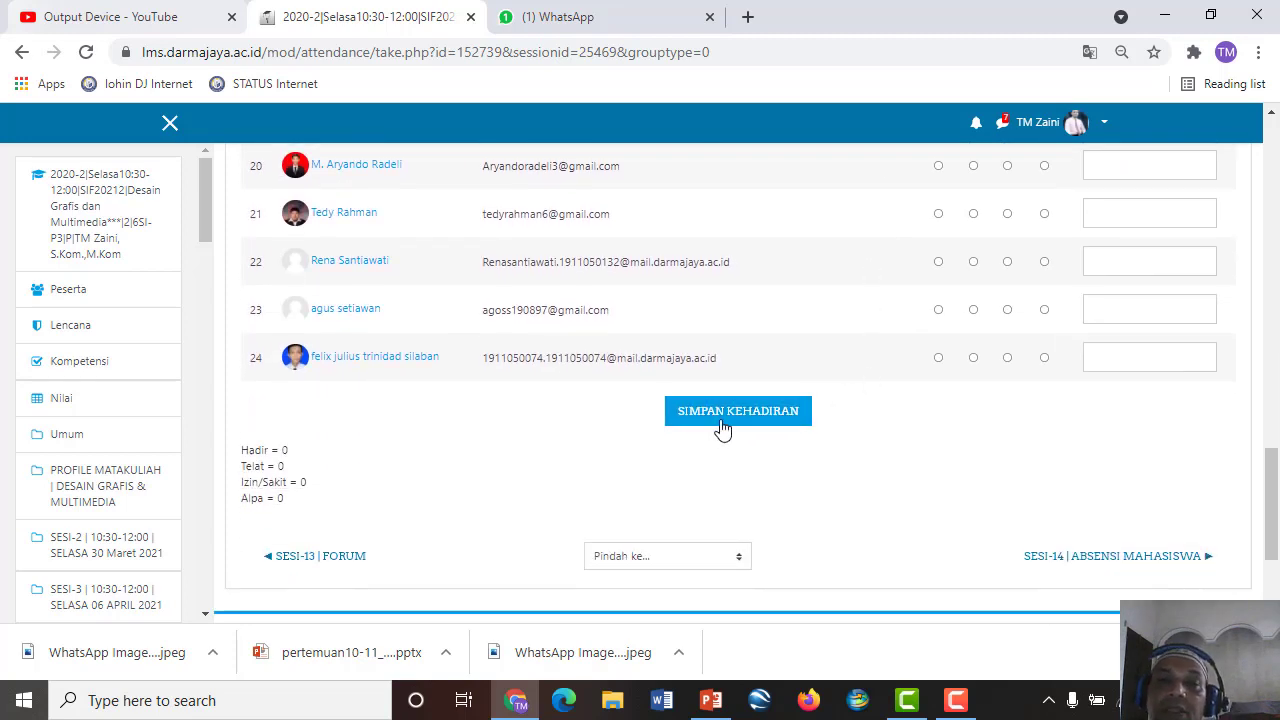
pyautogui.click(733, 421)
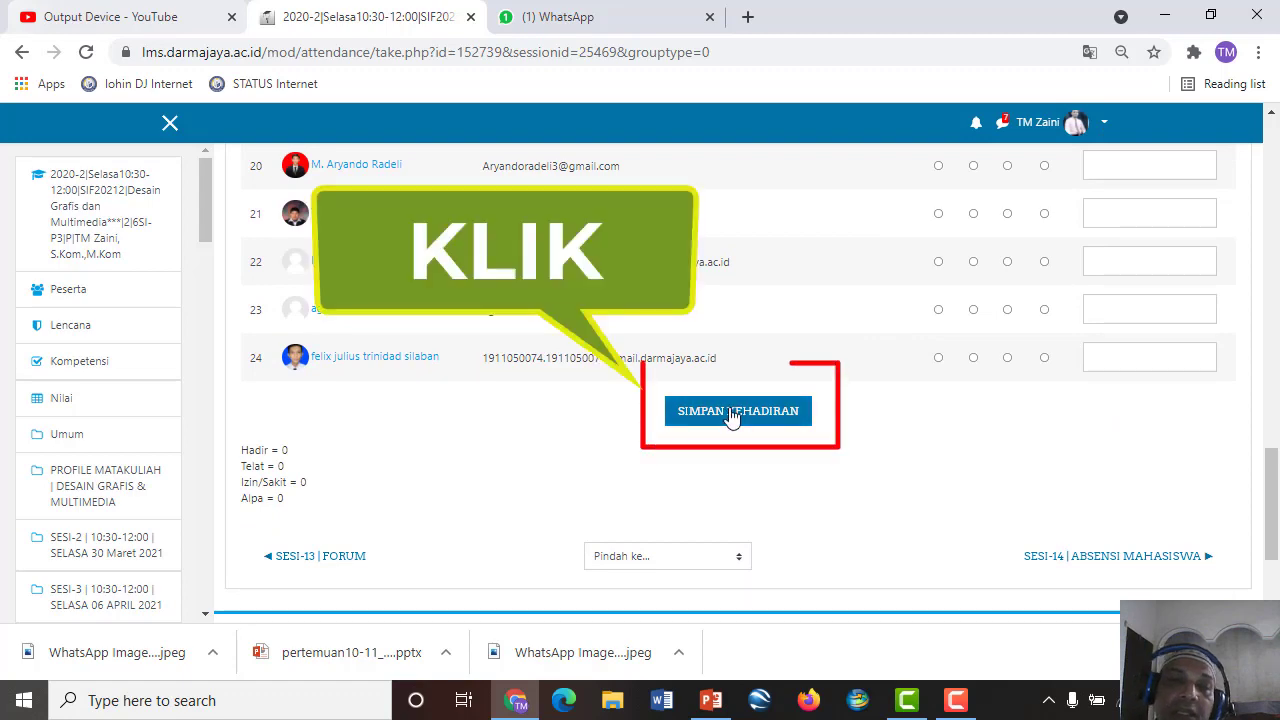
# Change the status of student 2 to T and mark student 3 as I
pyautogui.scroll(10, 920, 380)
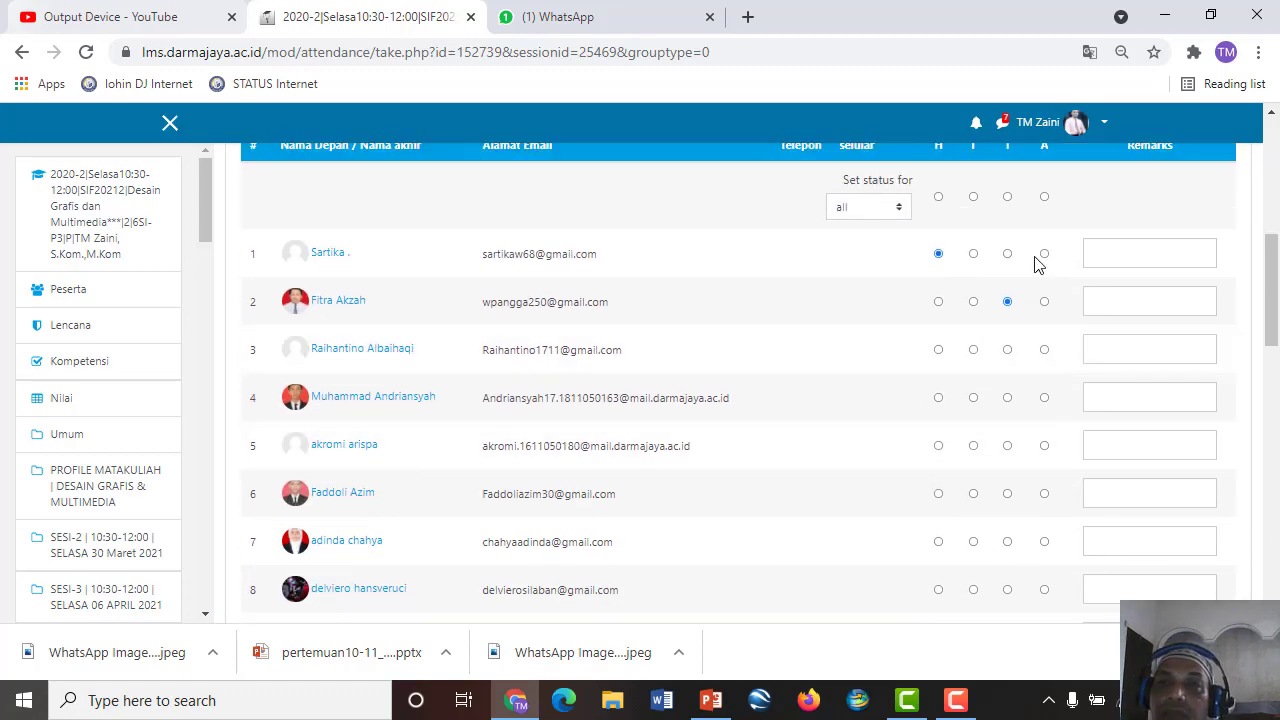
pyautogui.scroll(1, 975, 465)
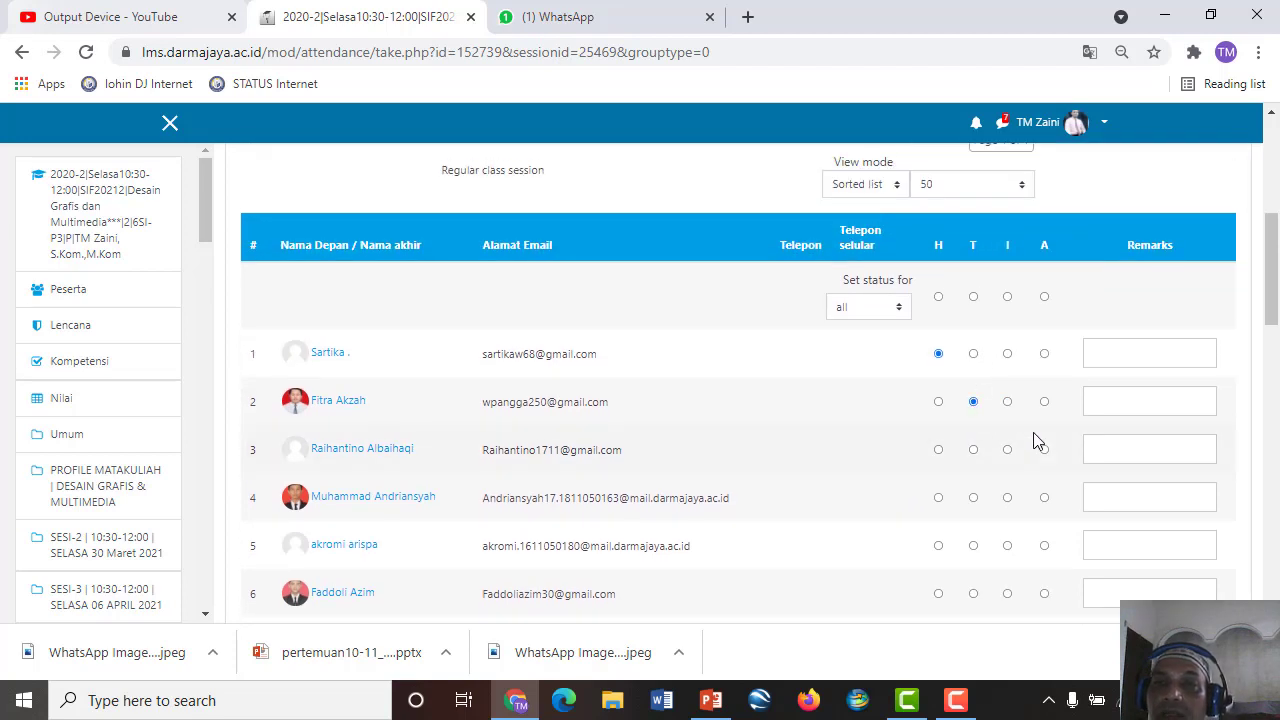
pyautogui.click(1007, 450)
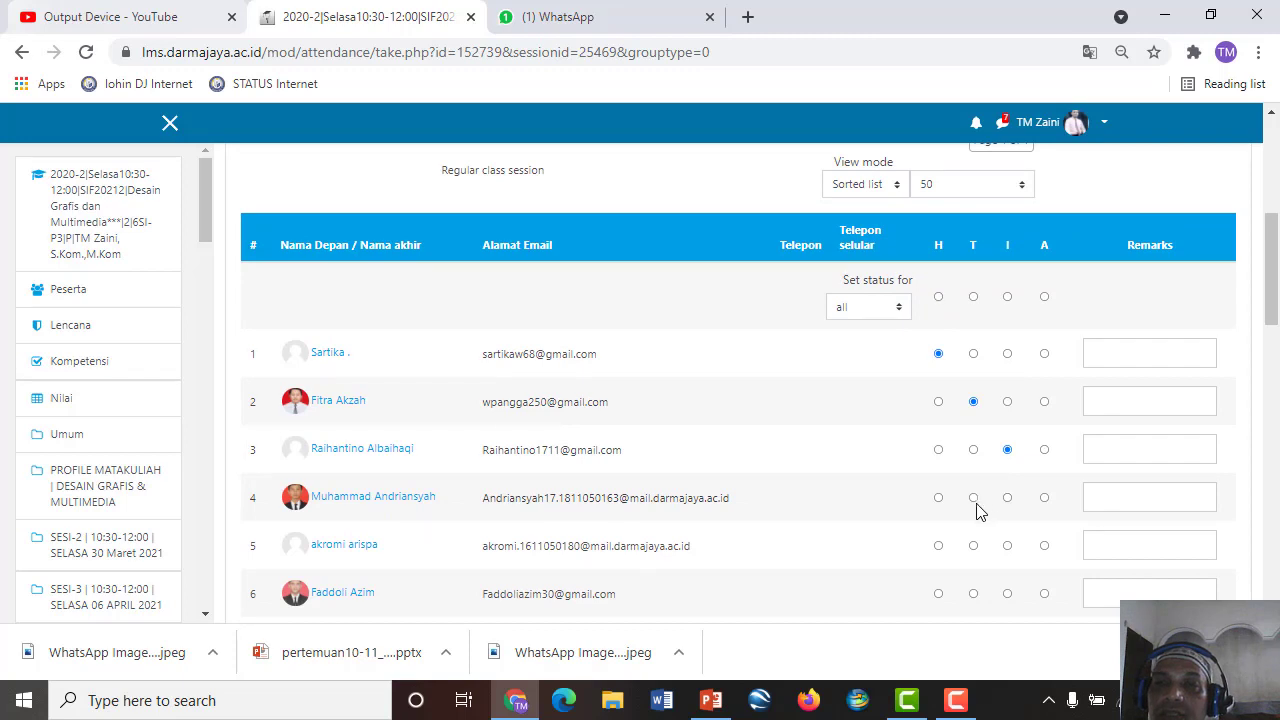
pyautogui.click(974, 500)
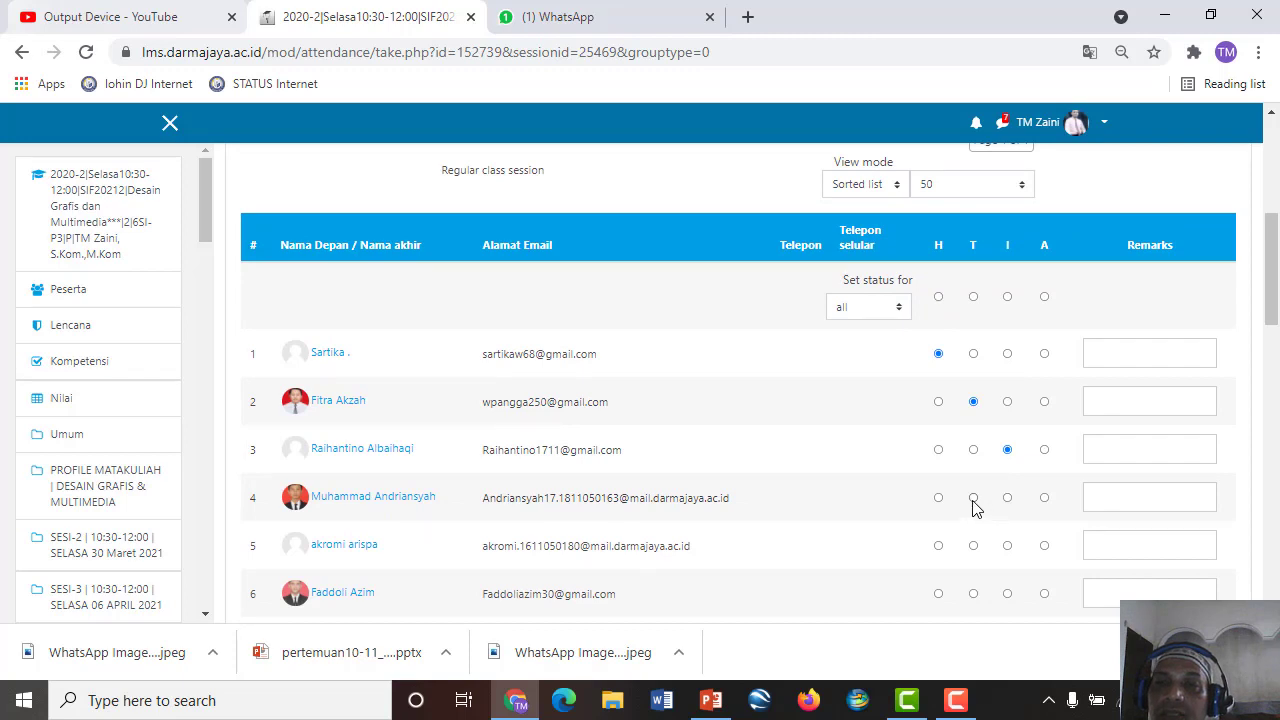
# Set the attendance status to H for all students at once
pyautogui.click(940, 298)
pyautogui.scroll(-3, 953, 586)
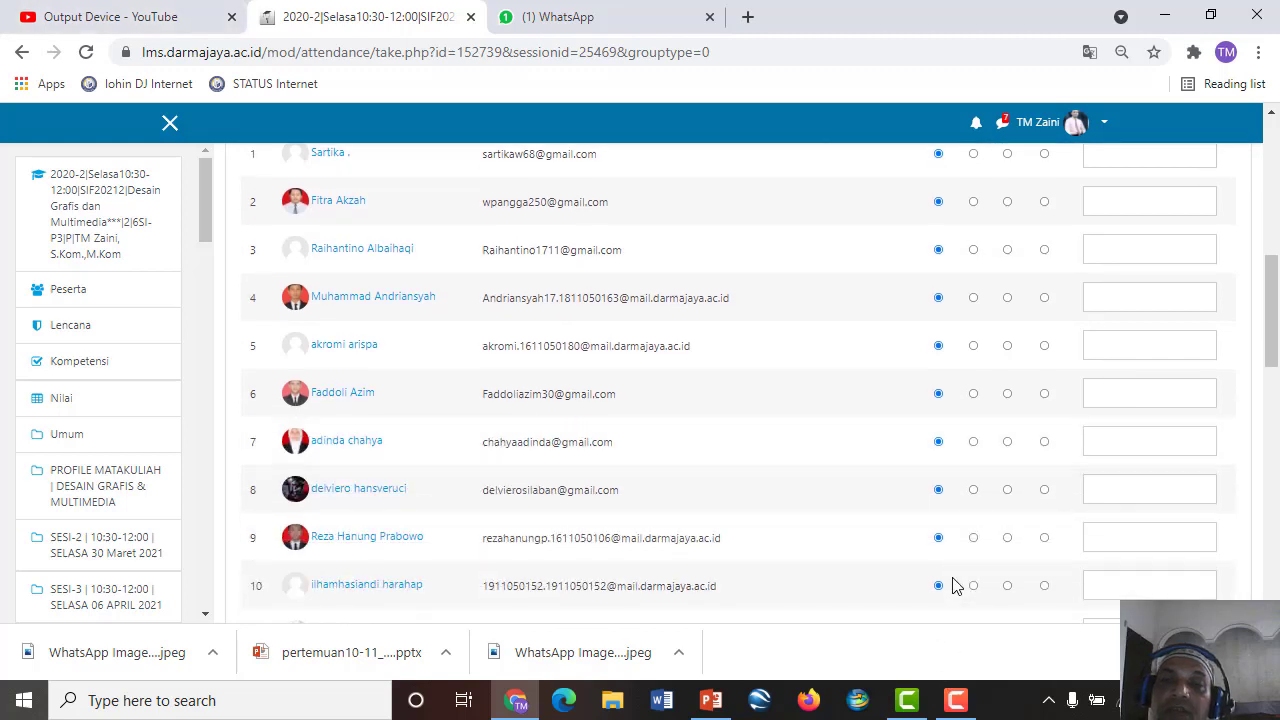
pyautogui.scroll(1, 953, 586)
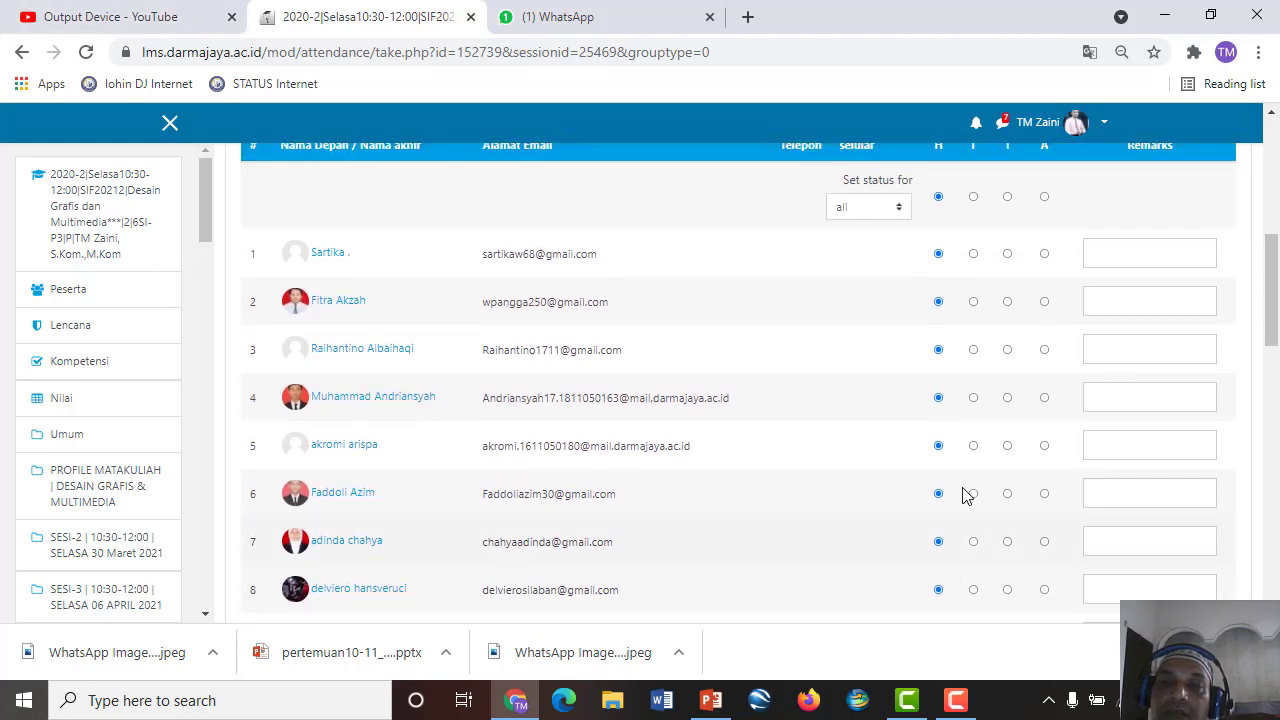
# Change the status of students 4 and 14 to T
pyautogui.click(973, 398)
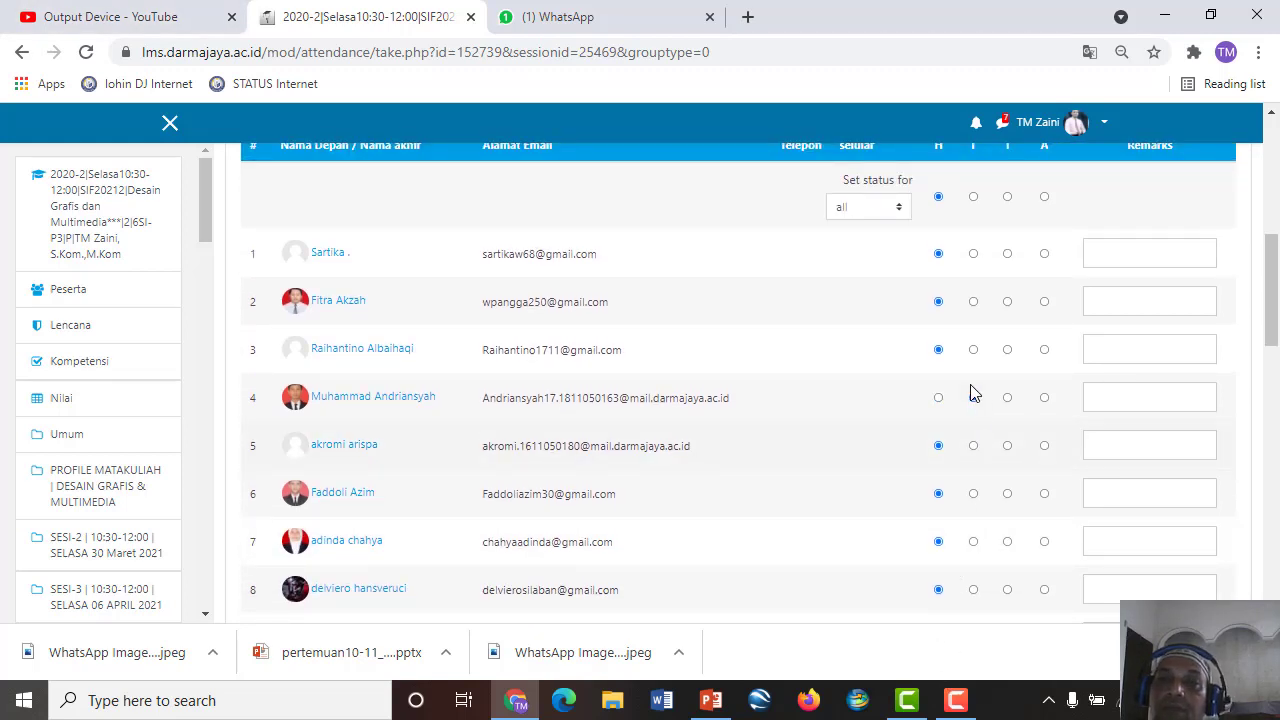
pyautogui.scroll(3, 966, 330)
pyautogui.scroll(-3, 923, 517)
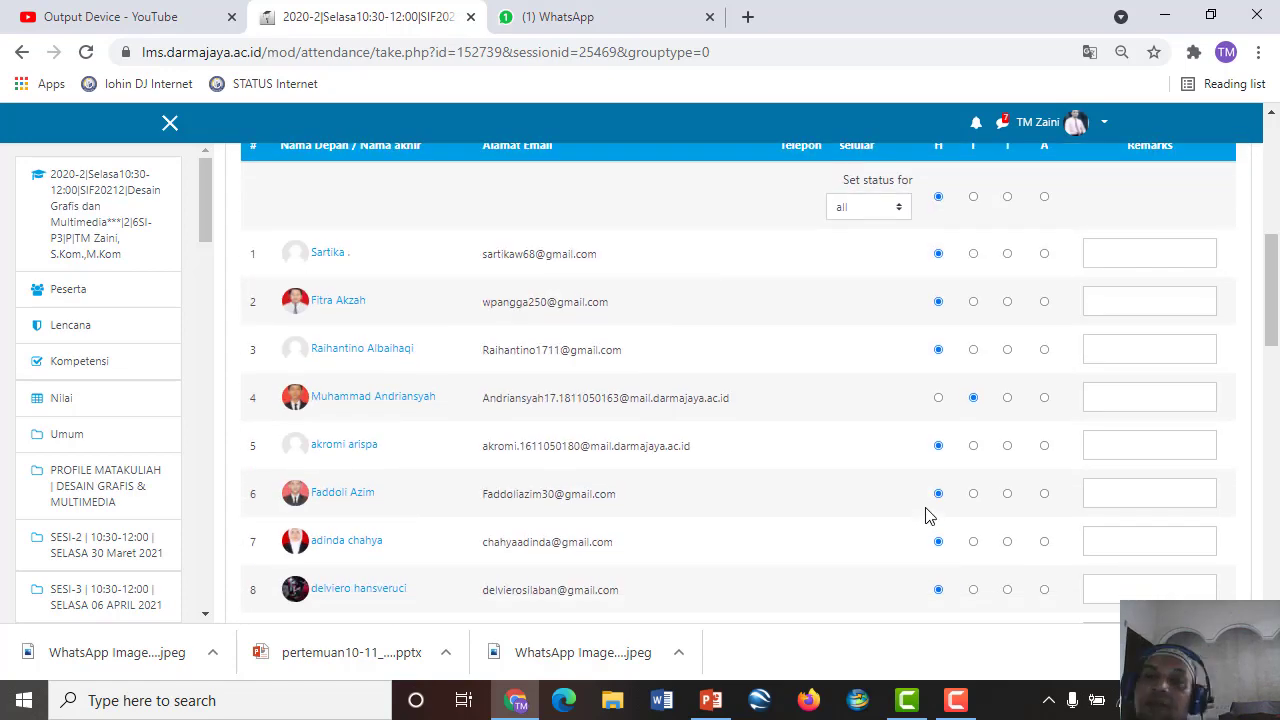
pyautogui.scroll(-5, 925, 515)
pyautogui.click(973, 378)
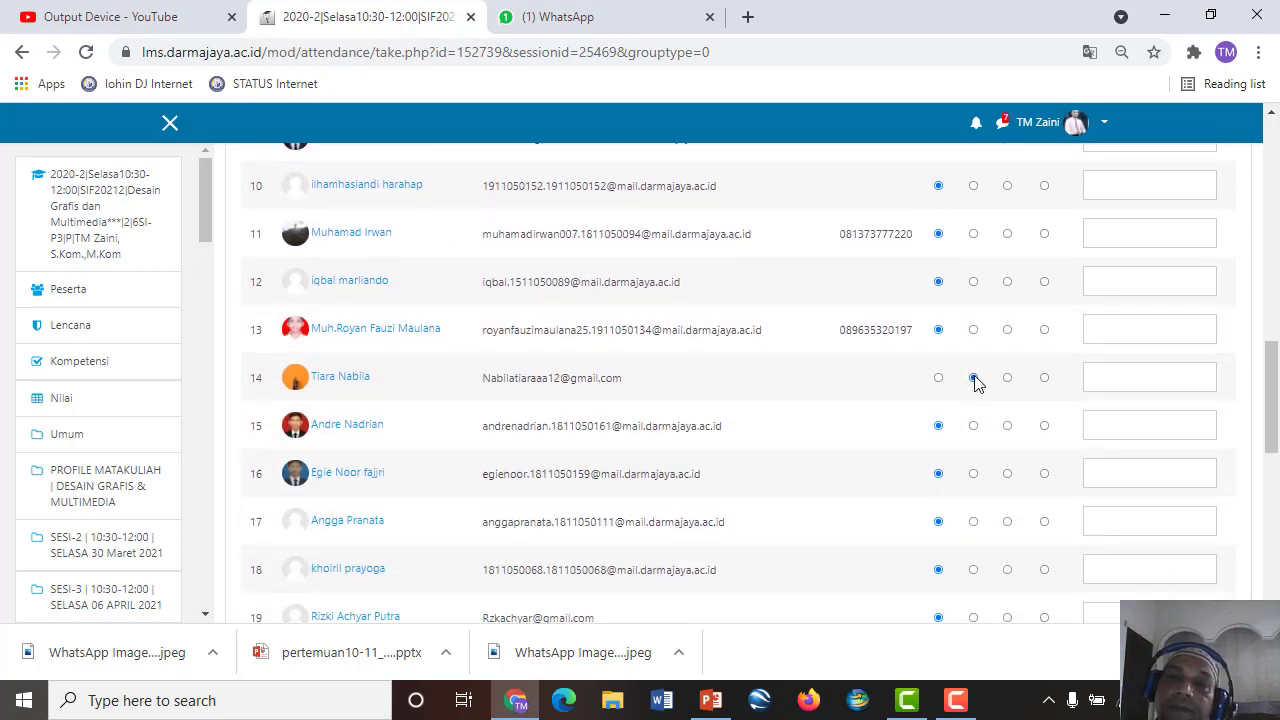
# Mark student 22 as I, student 23 as T and student 24 as A, and save the attendance
pyautogui.scroll(-4, 849, 449)
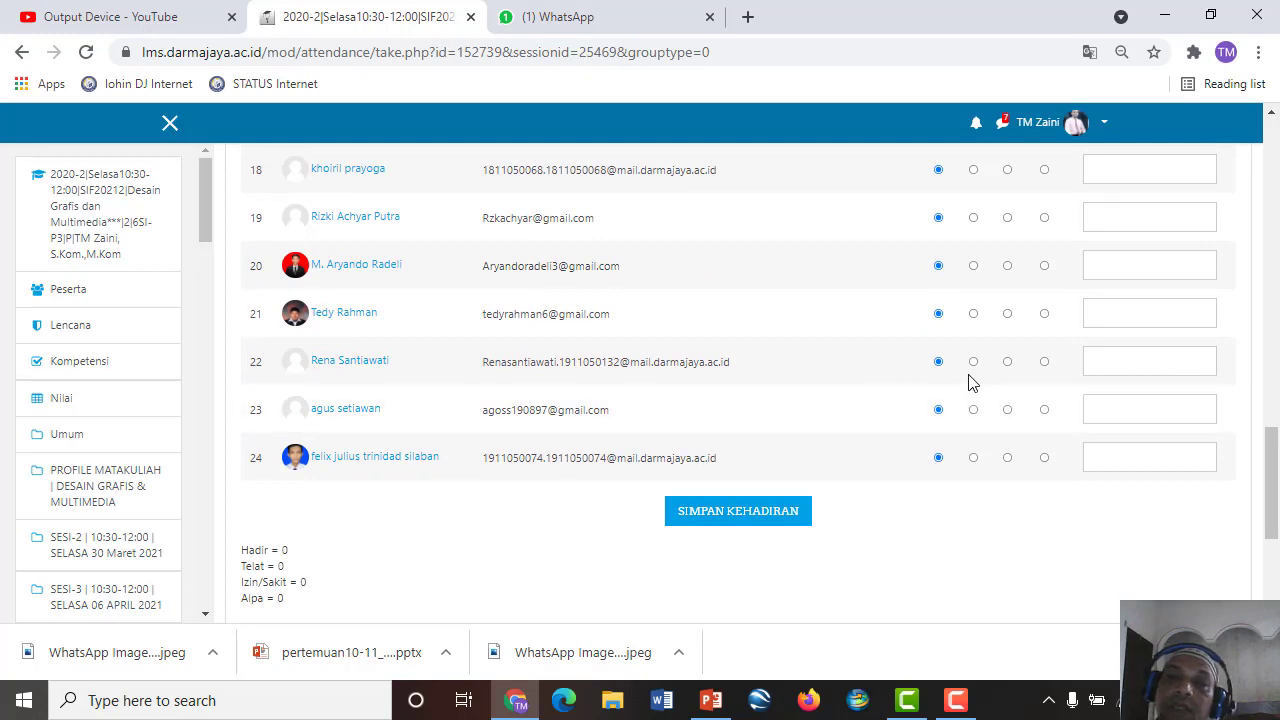
pyautogui.click(1007, 362)
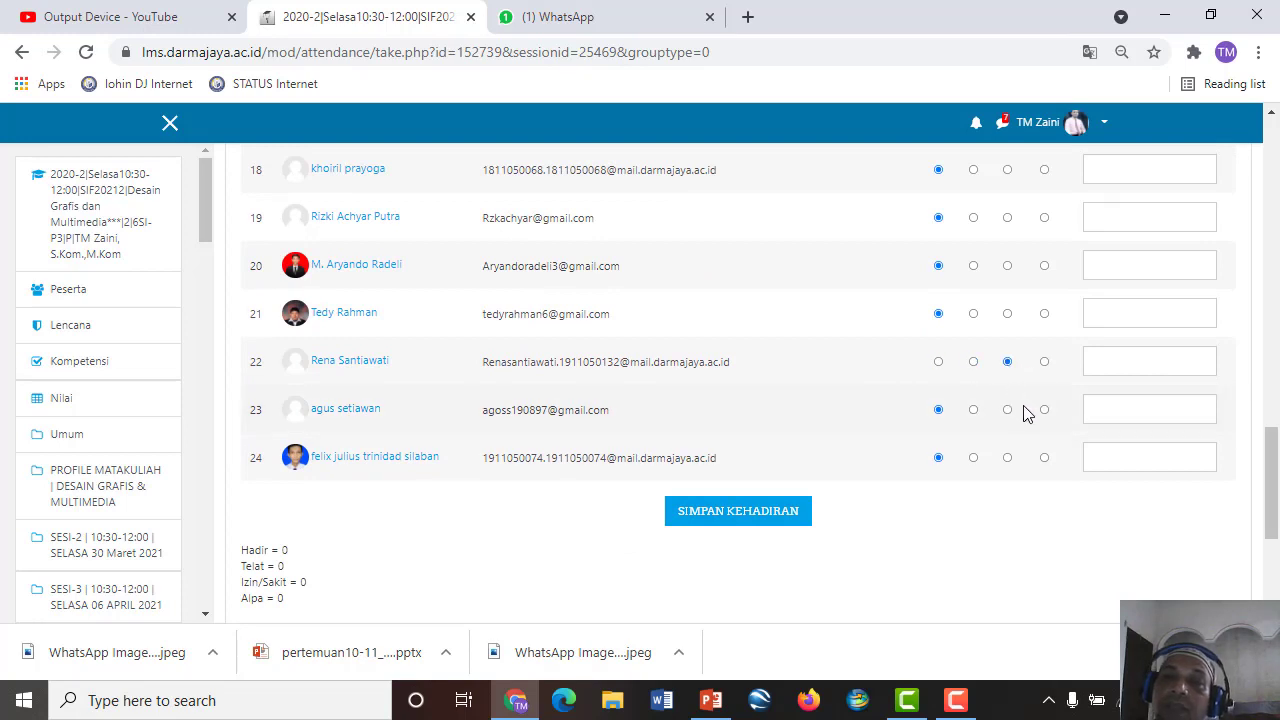
pyautogui.click(973, 410)
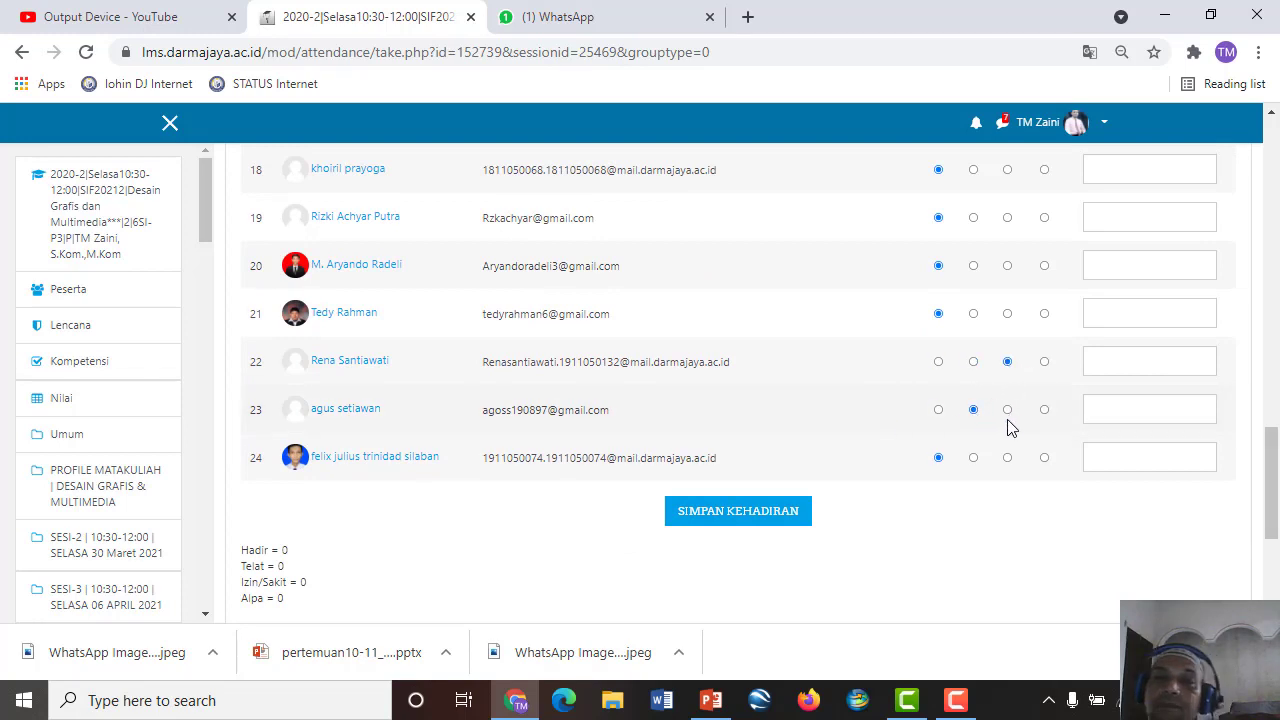
pyautogui.click(1044, 458)
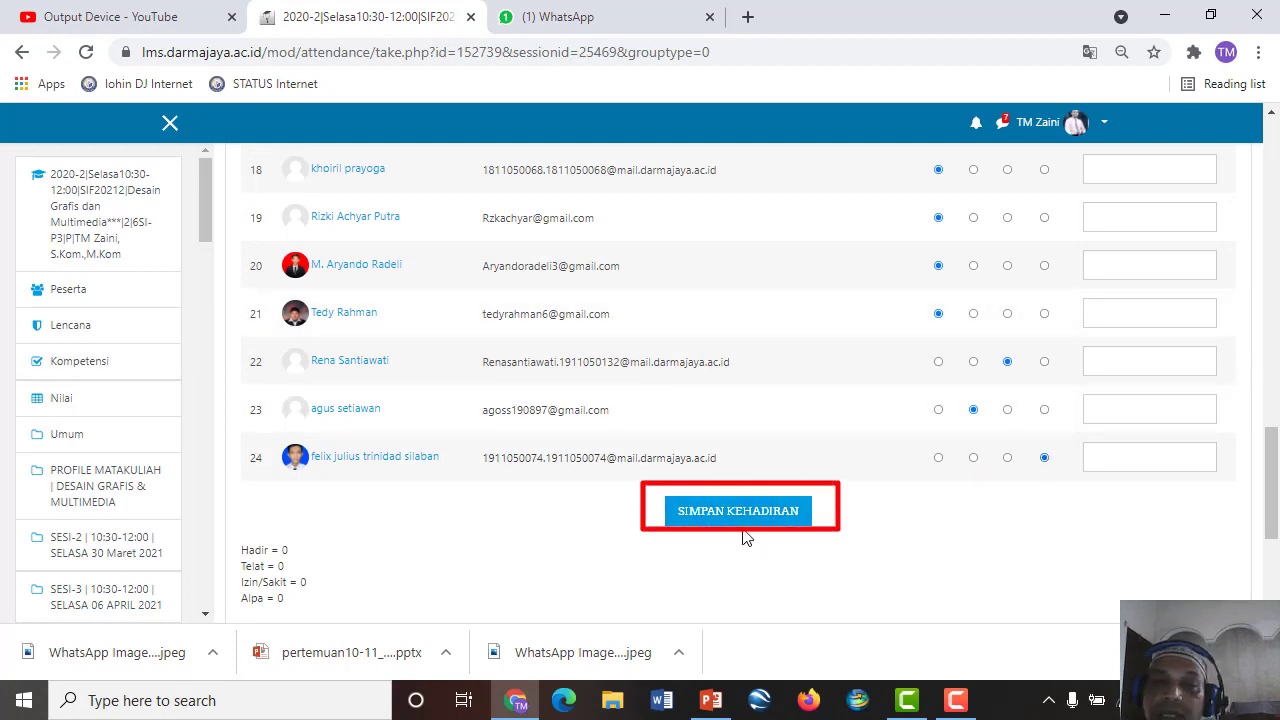
pyautogui.click(685, 517)
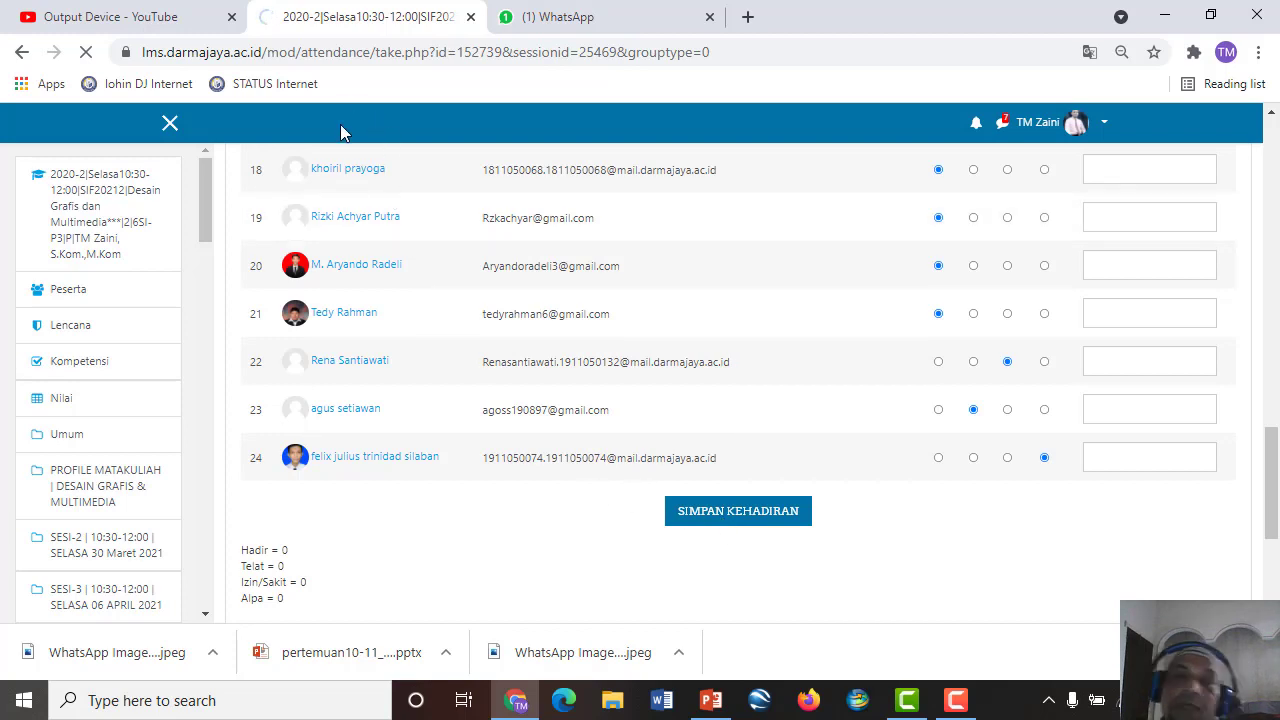
# Reopen the recorded attendance of the 10:30AM - 12PM session for changes
pyautogui.scroll(5, 562, 509)
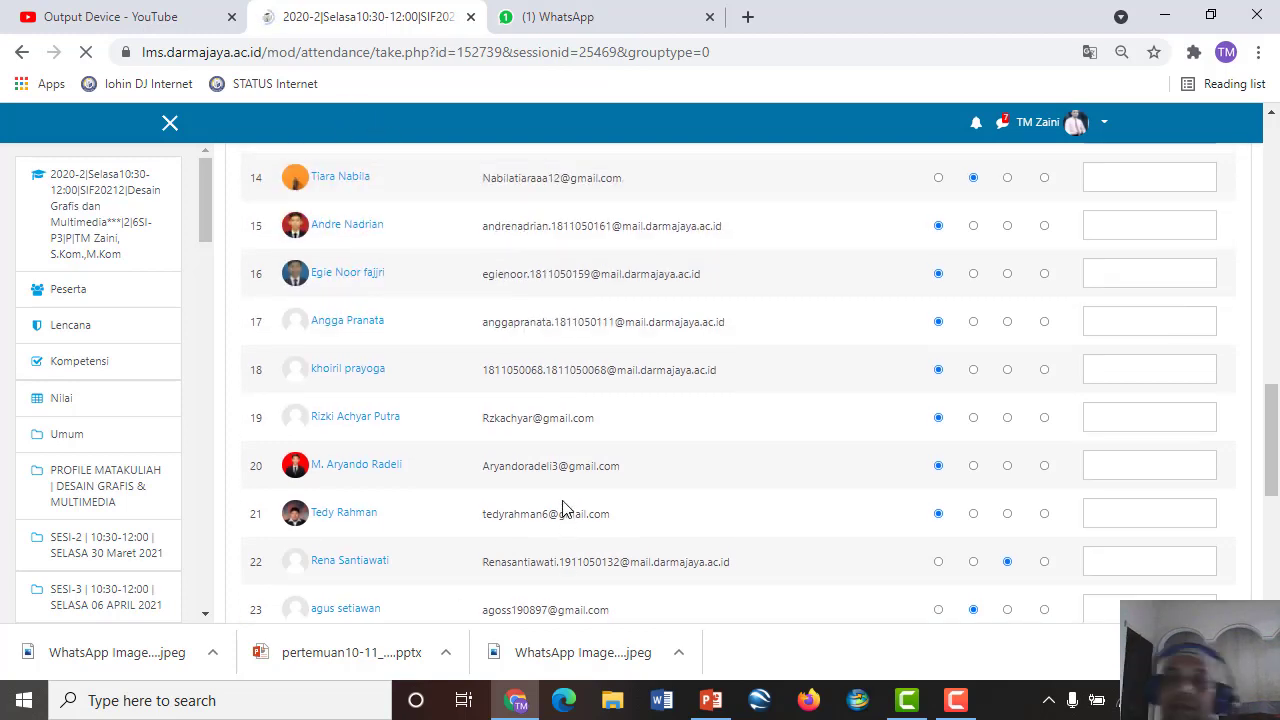
pyautogui.scroll(-2, 562, 509)
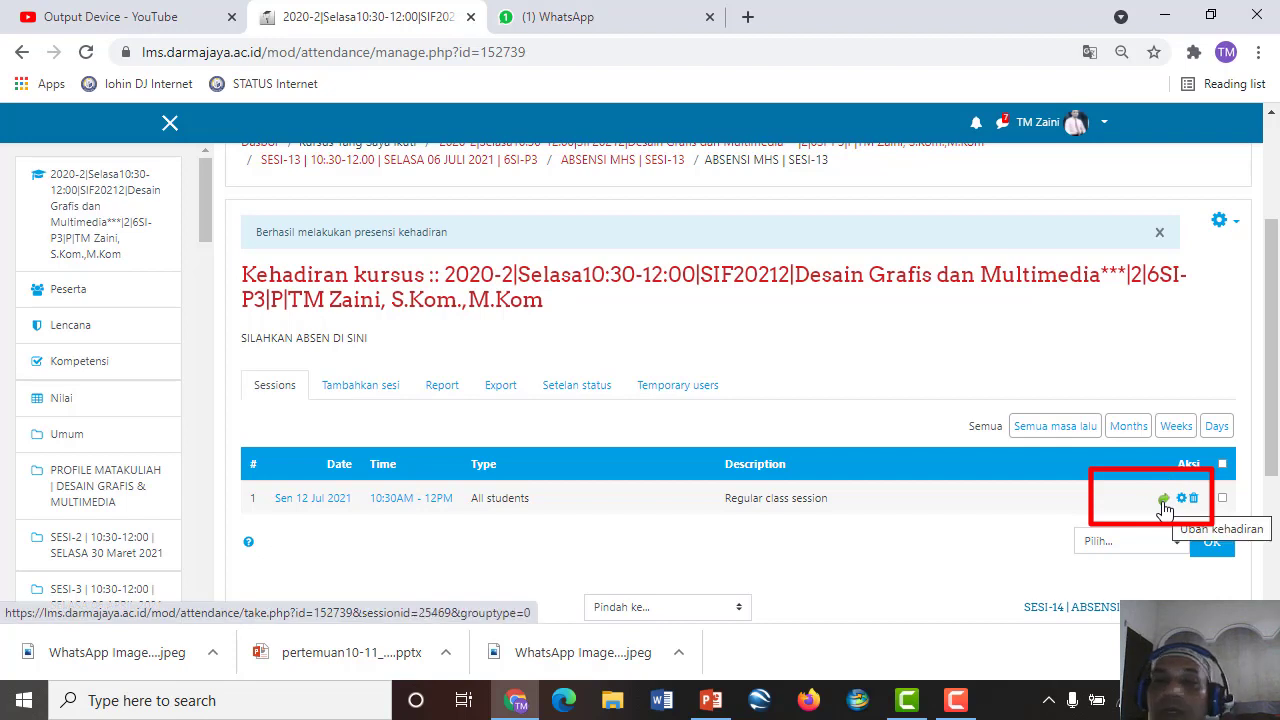
pyautogui.click(1164, 500)
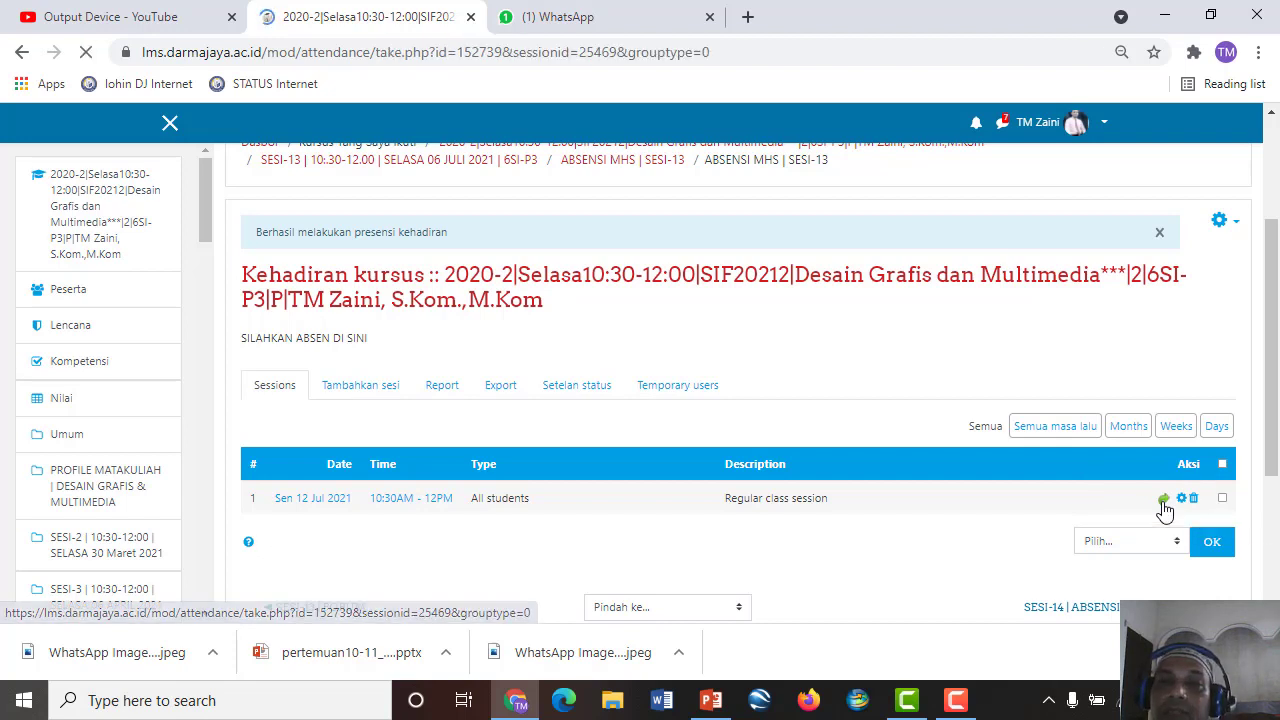
# Check the Hadir, Telat, Izin/Sakit and Alpa totals below the student list of the 10:30AM - 12PM session
pyautogui.scroll(-3, 923, 500)
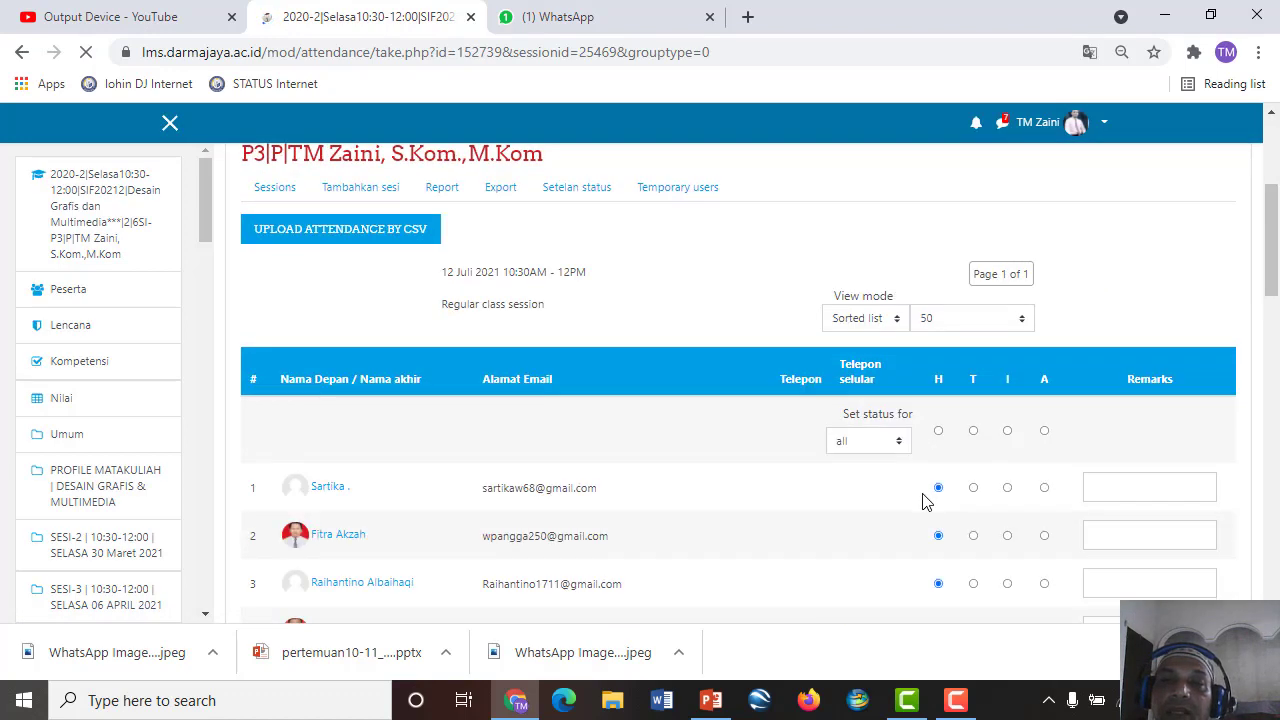
pyautogui.scroll(-10, 923, 500)
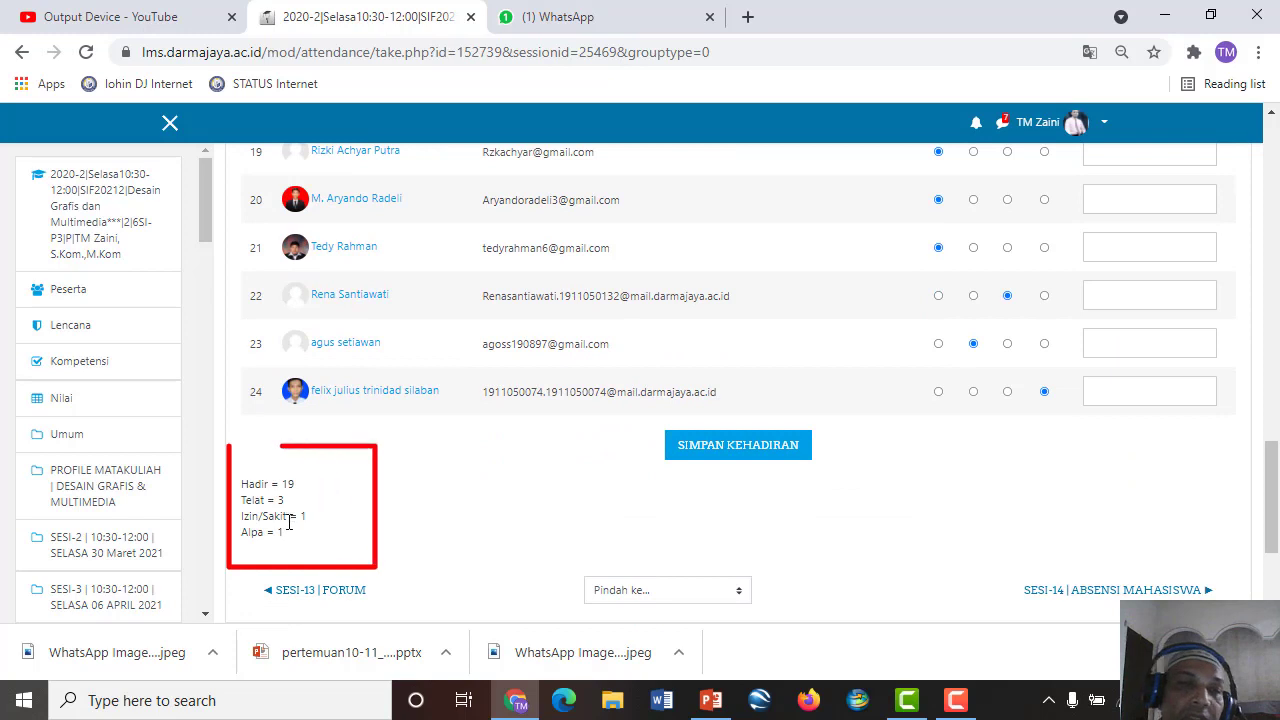
pyautogui.scroll(-1, 288, 505)
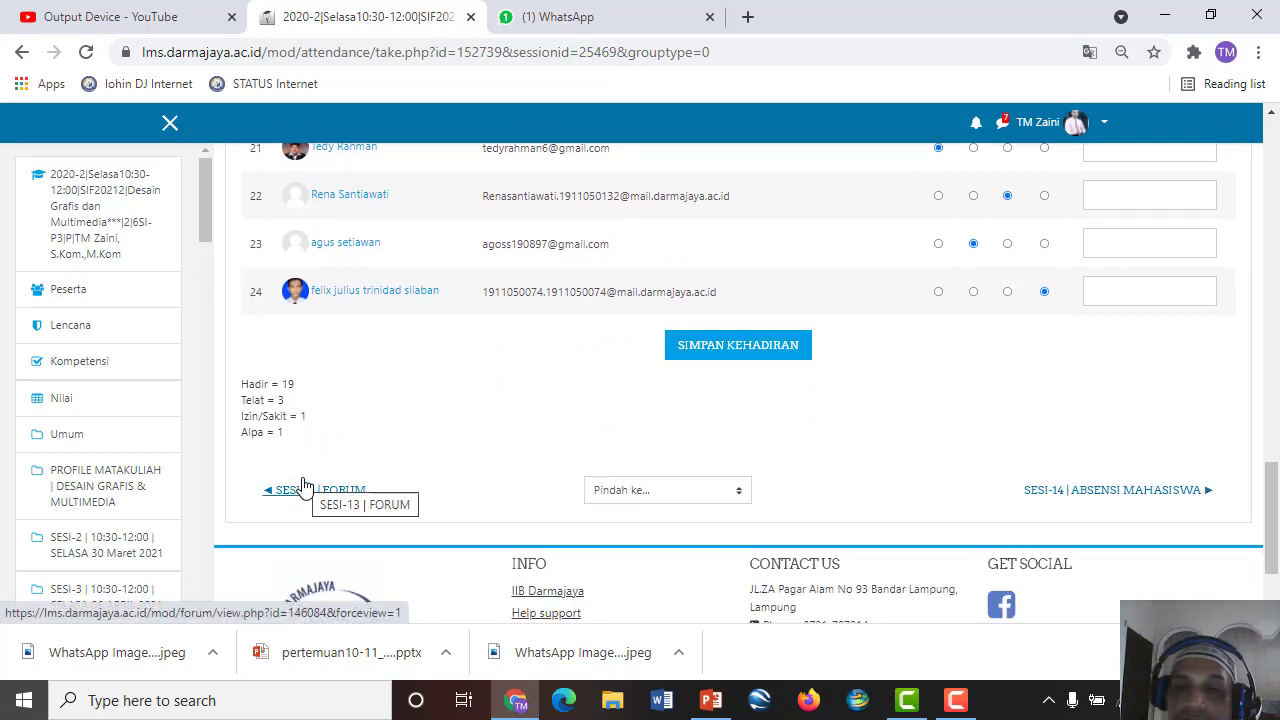
pyautogui.hotkey('ctrl', '+')
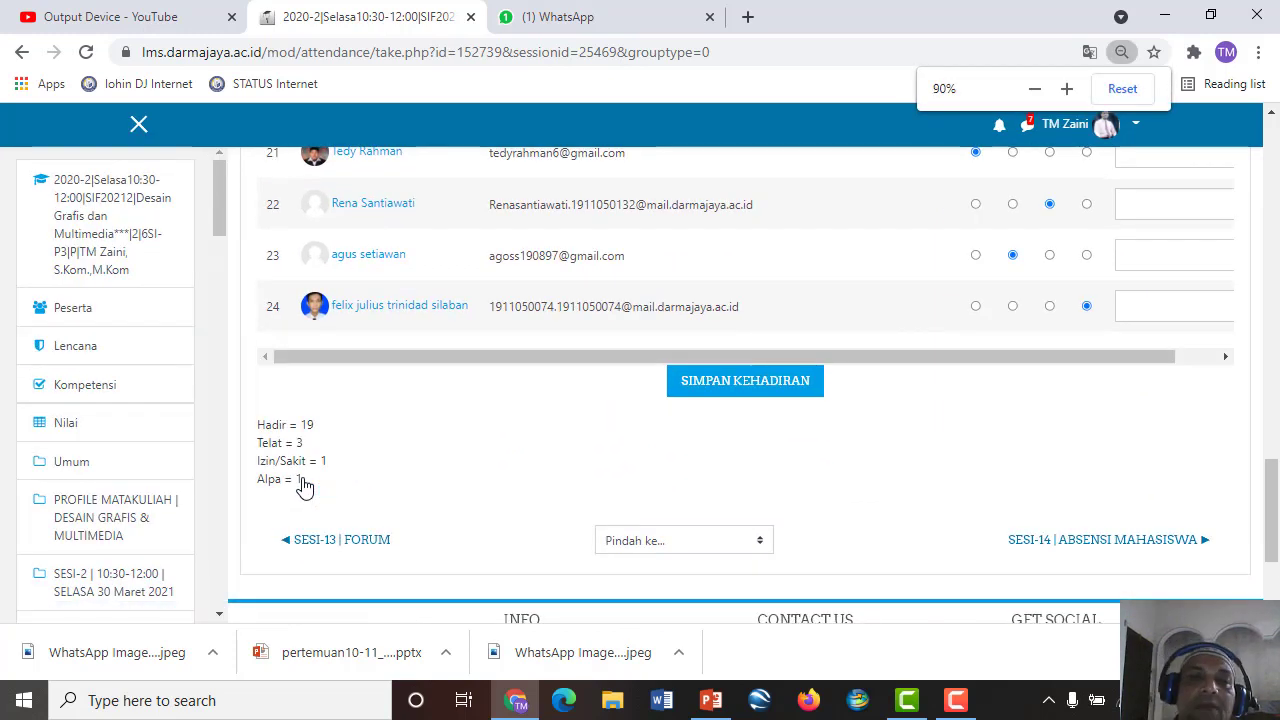
pyautogui.hotkey('ctrl', '+')
pyautogui.hotkey('ctrl', '+')
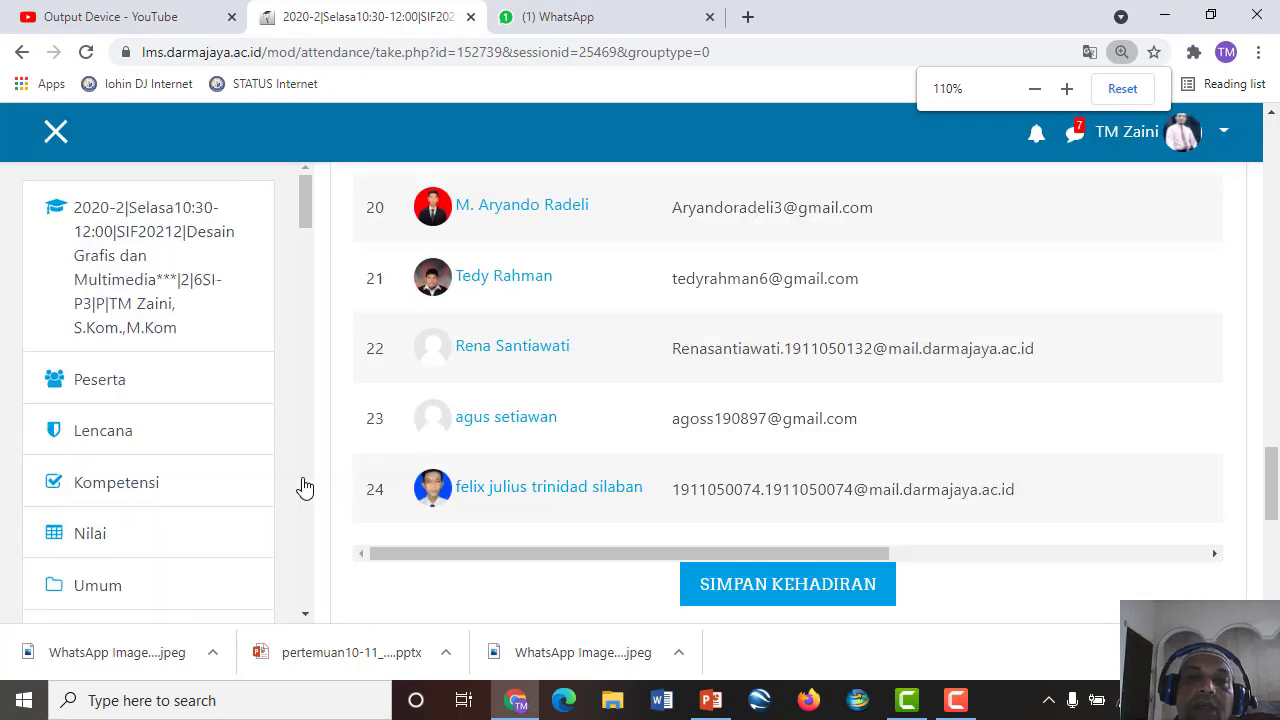
pyautogui.scroll(-1, 447, 459)
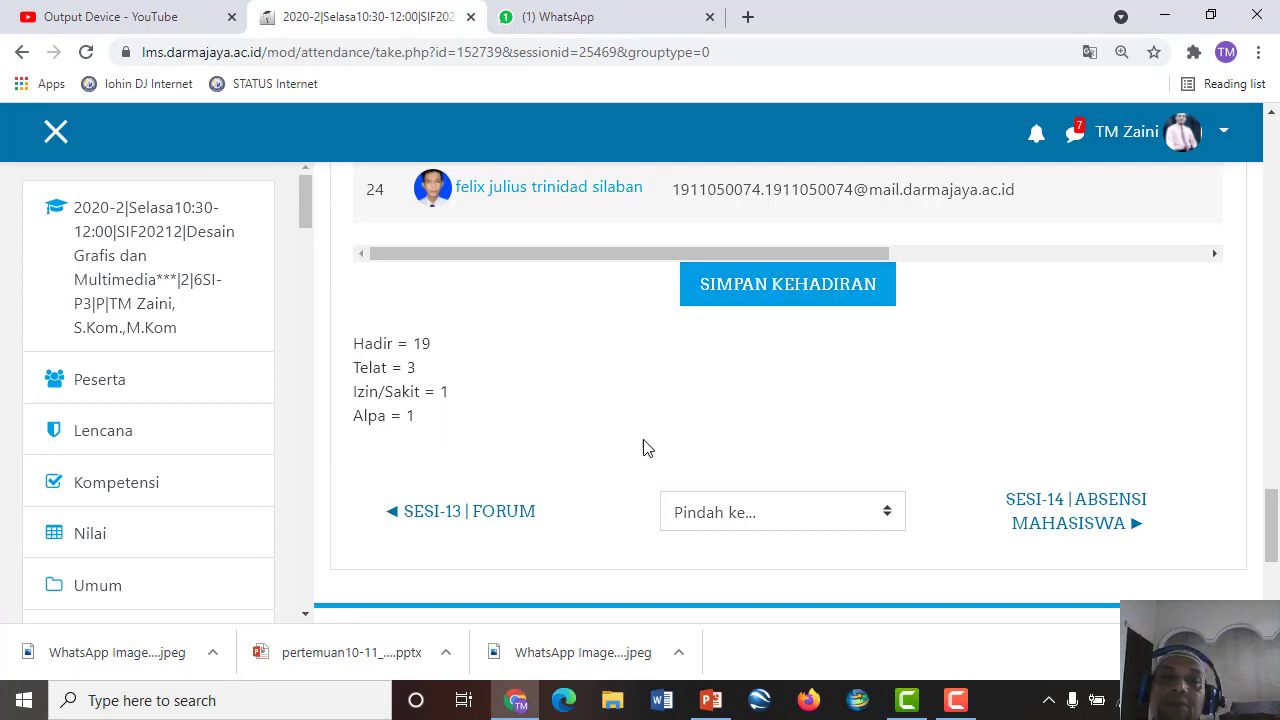
pyautogui.scroll(4, 883, 450)
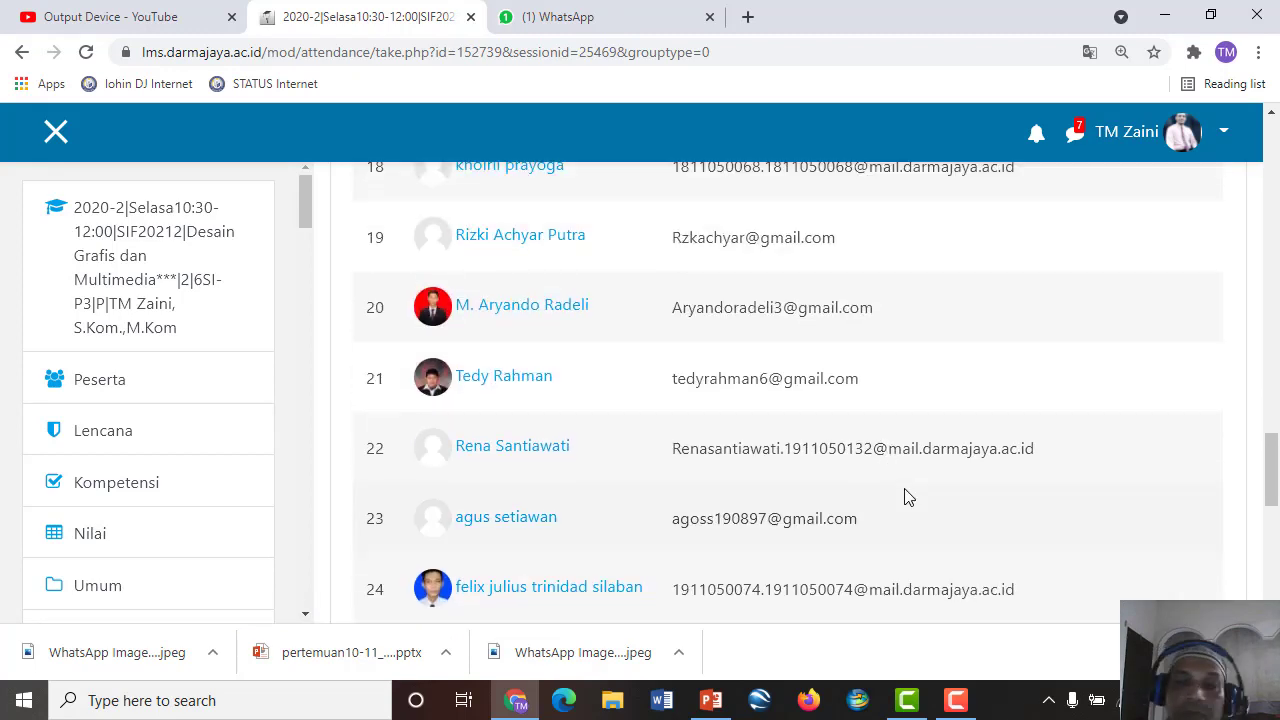
# Review the recorded student statuses and return to the session list of the ABSENSI MHS | SESI-13 activity
pyautogui.hotkey('ctrl', '-')
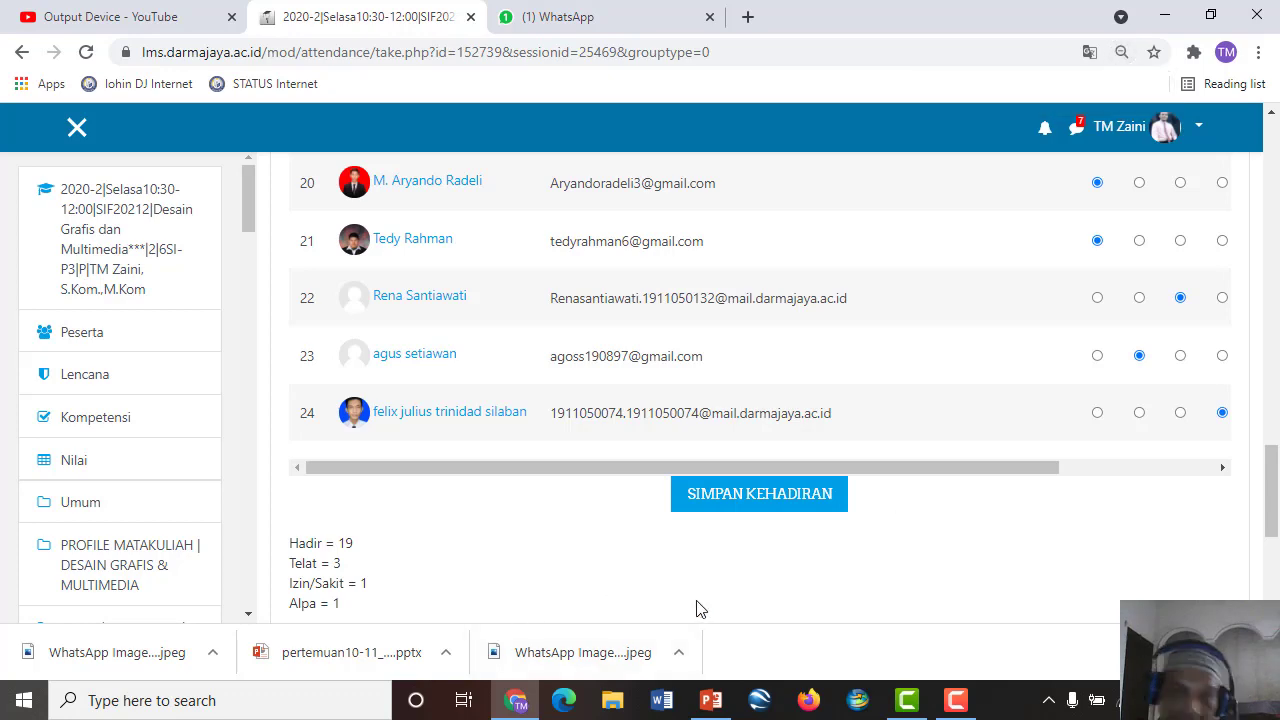
pyautogui.scroll(10, 700, 610)
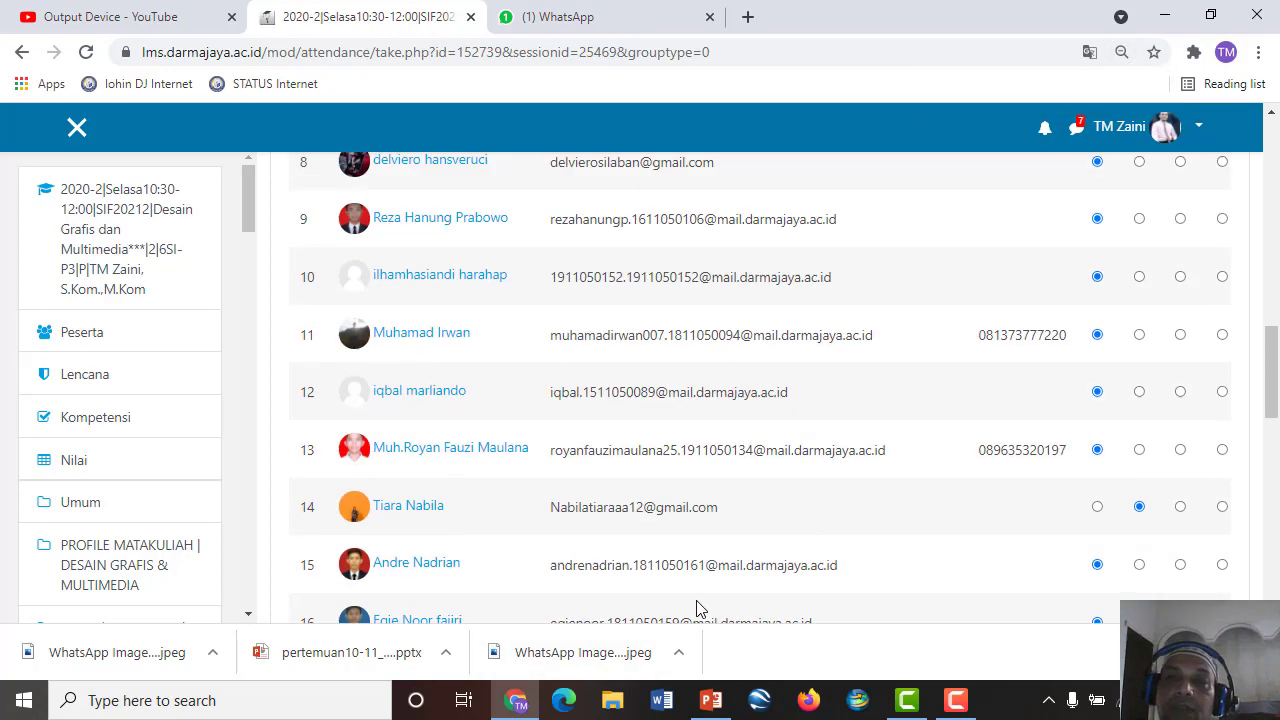
pyautogui.scroll(6, 697, 603)
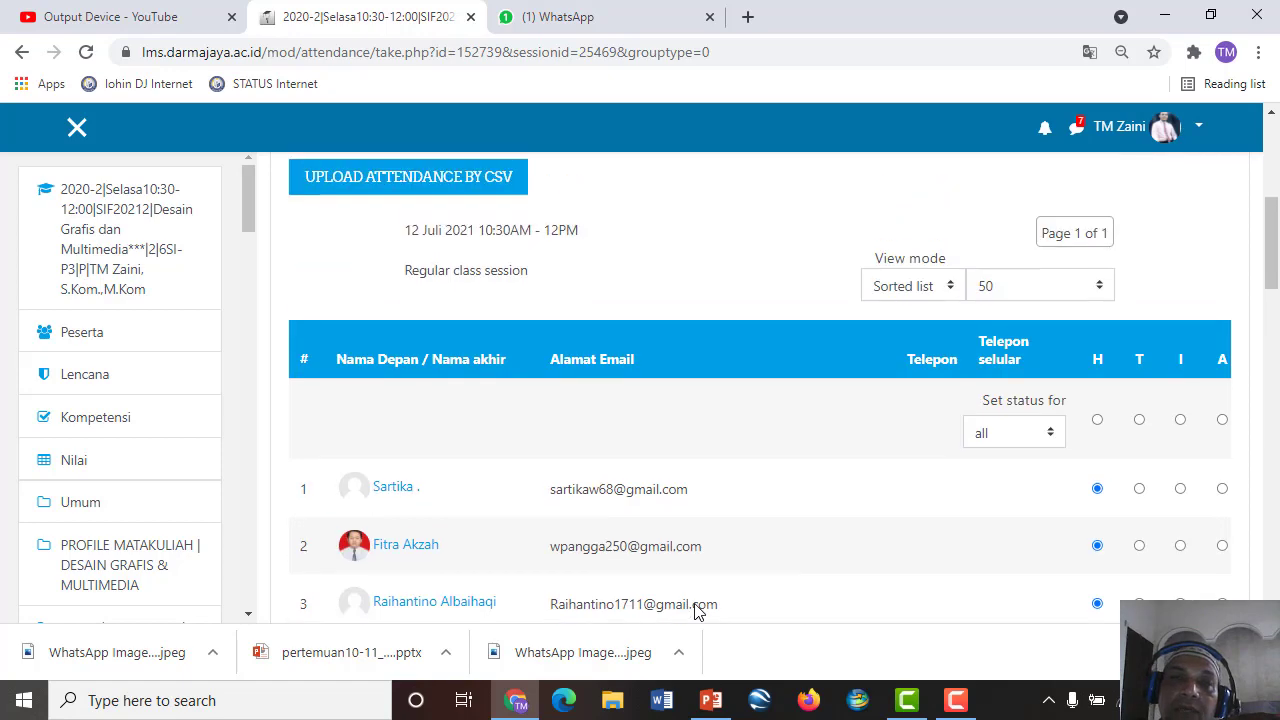
pyautogui.scroll(1, 696, 603)
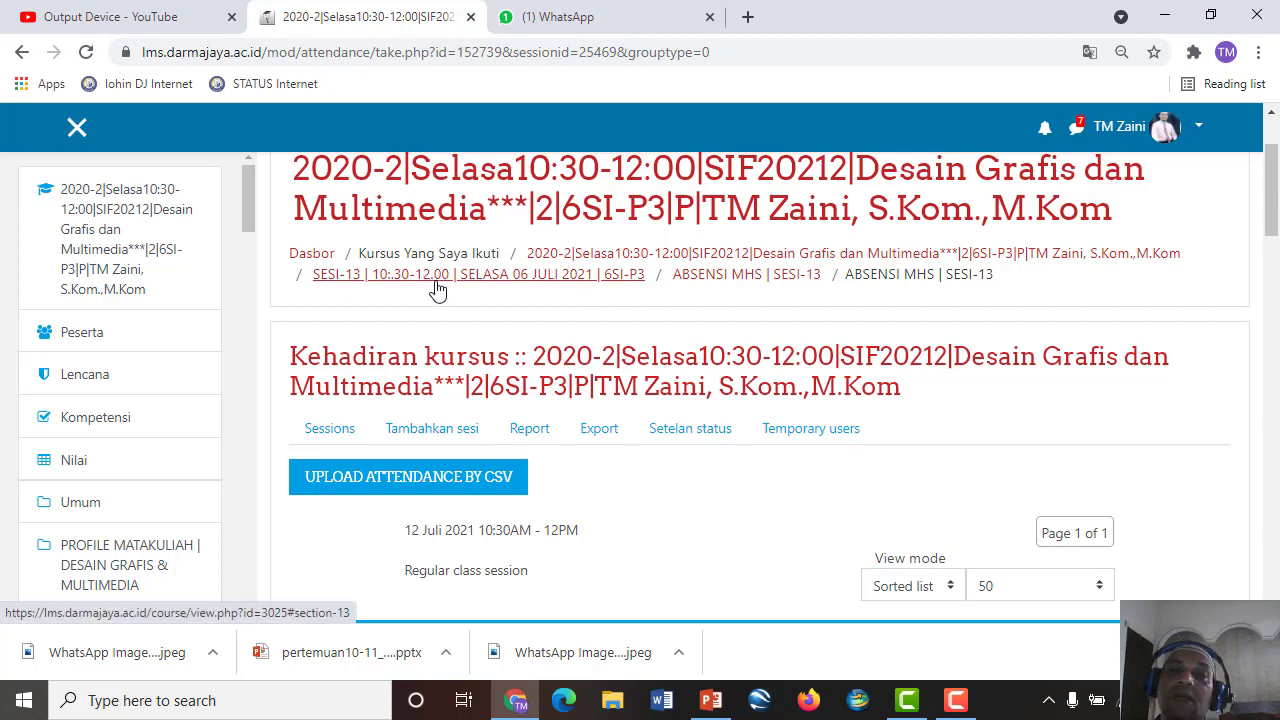
pyautogui.click(705, 284)
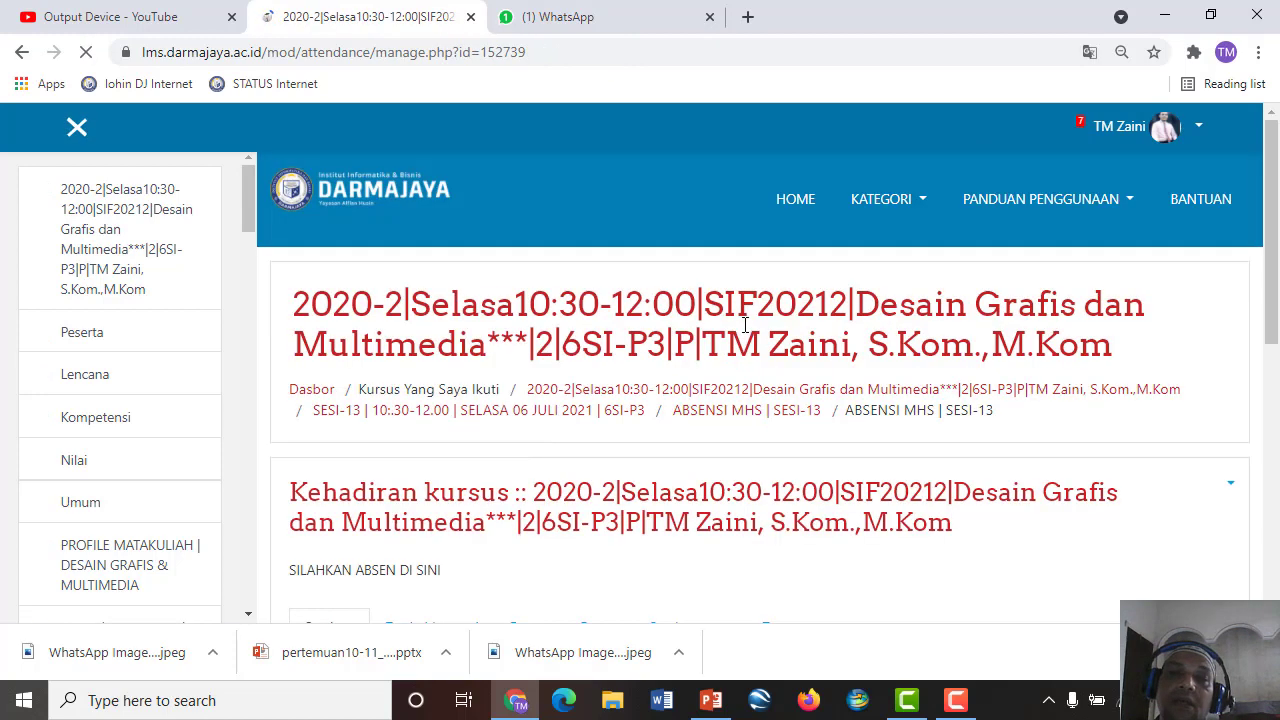
pyautogui.scroll(-6, 660, 454)
pyautogui.scroll(3, 660, 454)
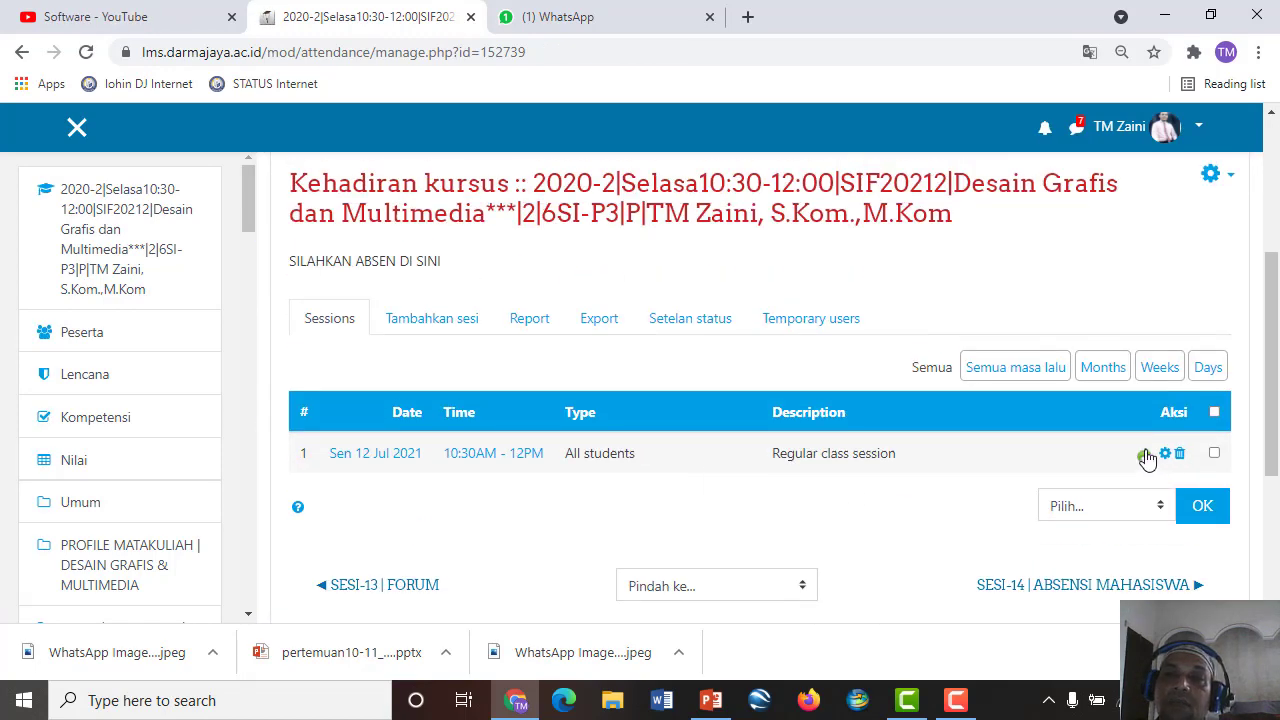
pyautogui.scroll(2, 1145, 463)
pyautogui.scroll(-2, 1150, 497)
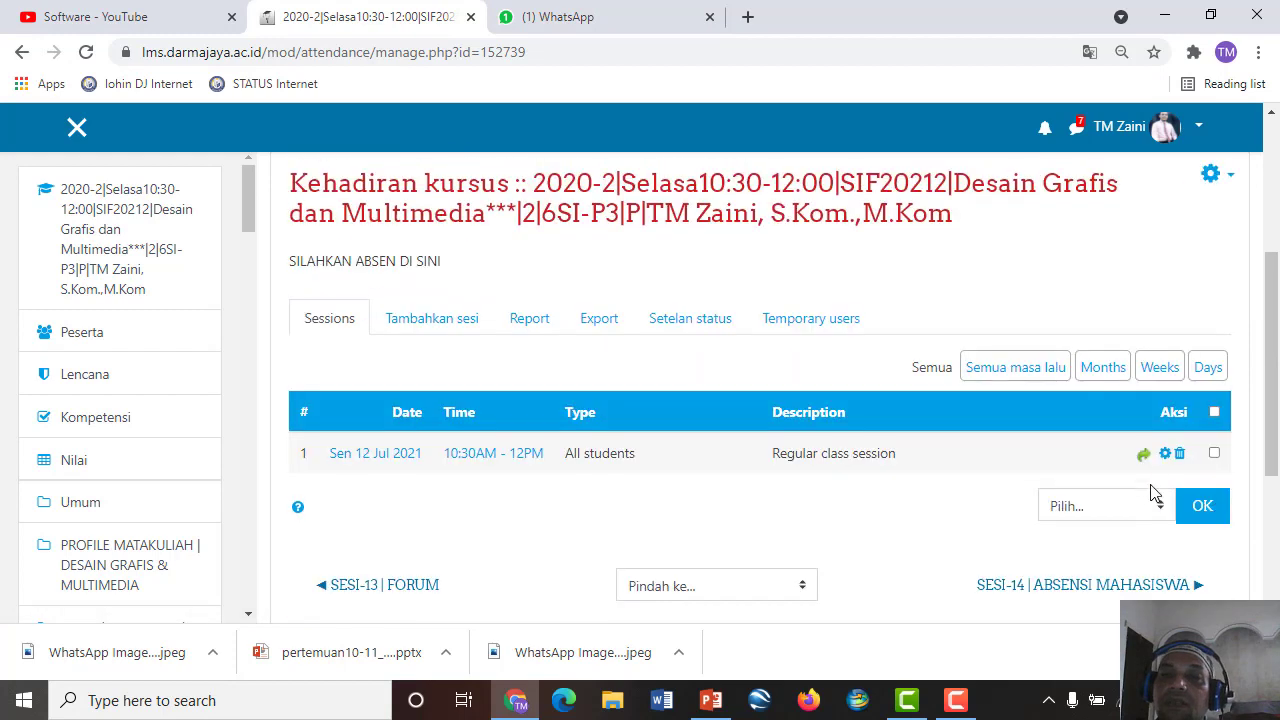
# Reopen the recorded attendance from the session list and look over the first students' statuses
pyautogui.click(1144, 458)
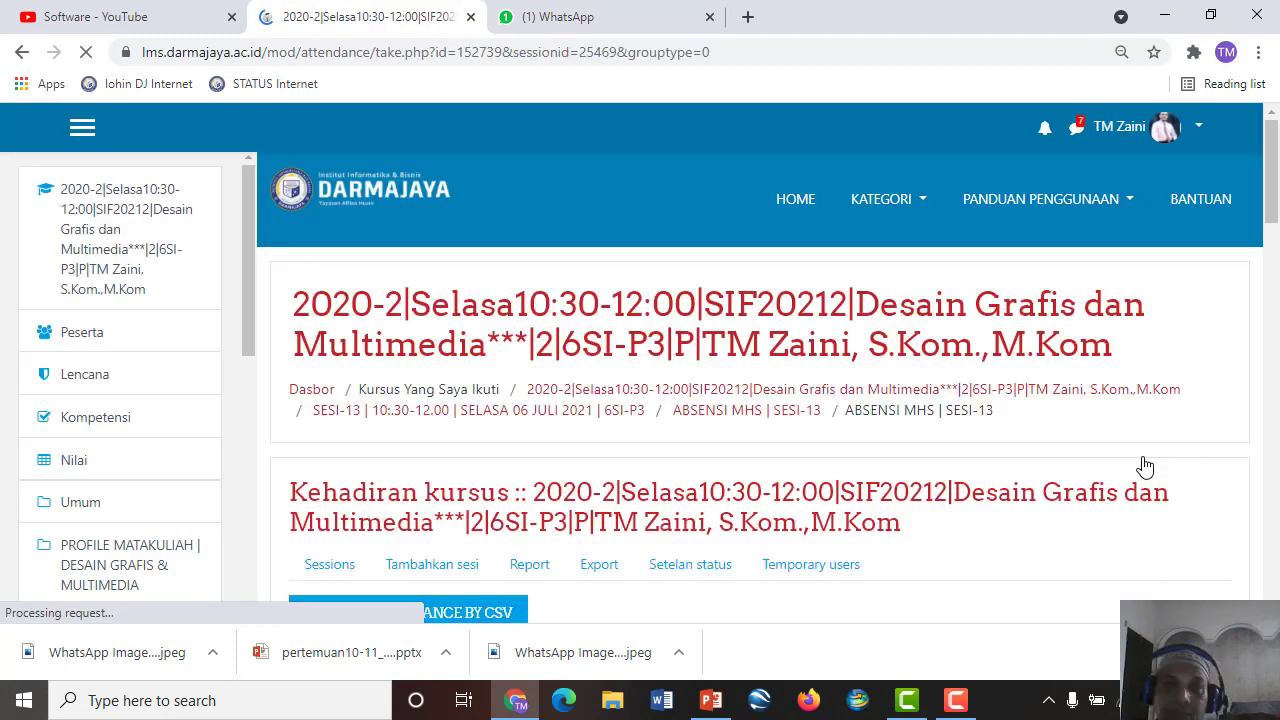
pyautogui.scroll(-3, 640, 557)
pyautogui.scroll(-5, 794, 517)
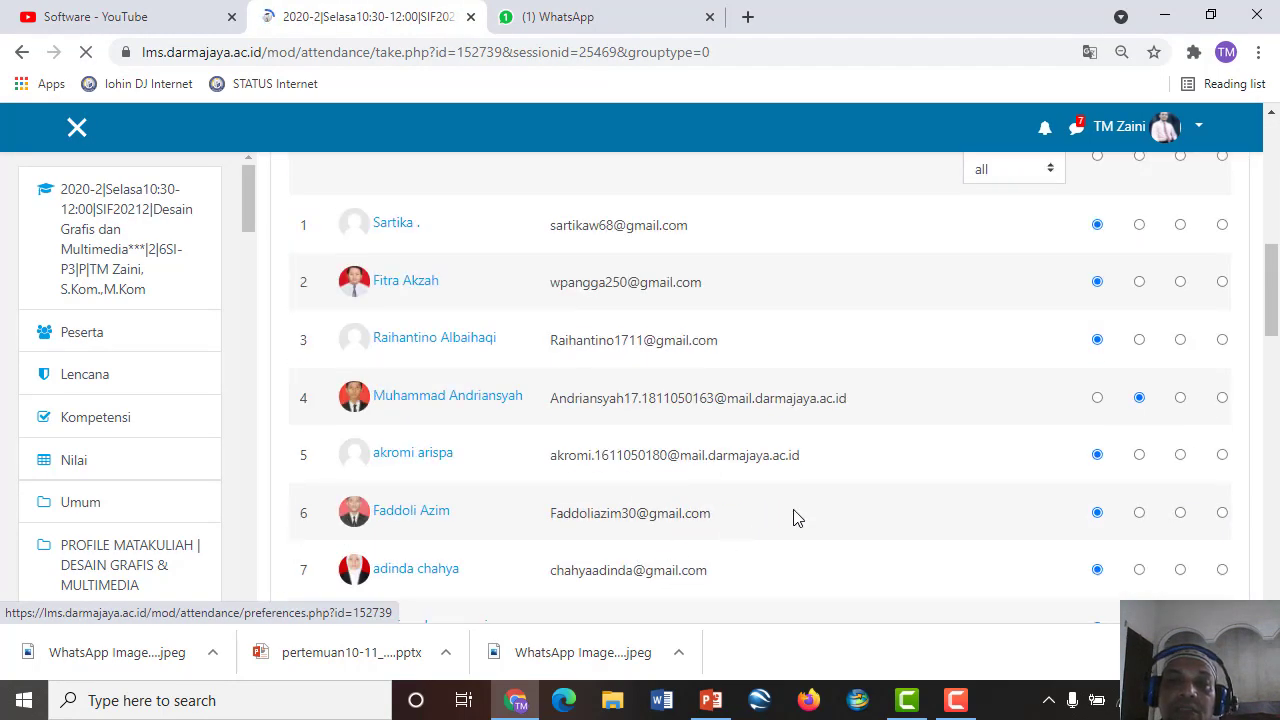
pyautogui.scroll(5, 794, 516)
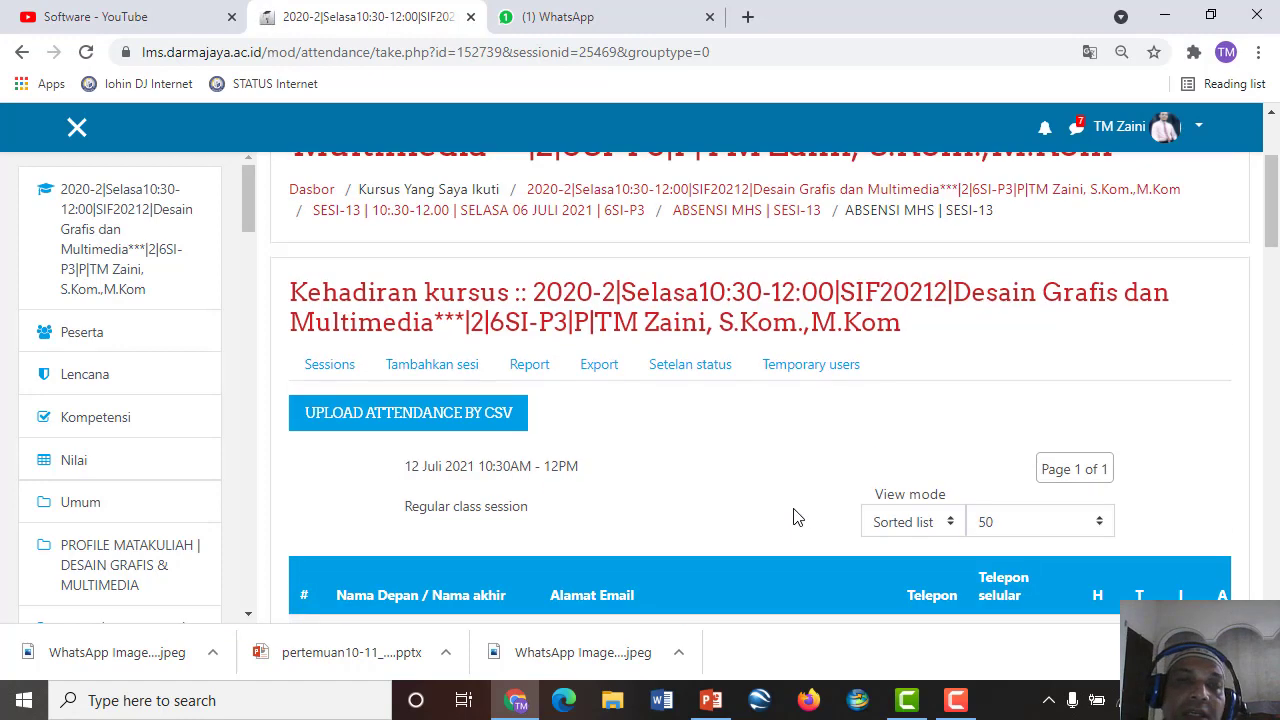
pyautogui.scroll(1, 520, 425)
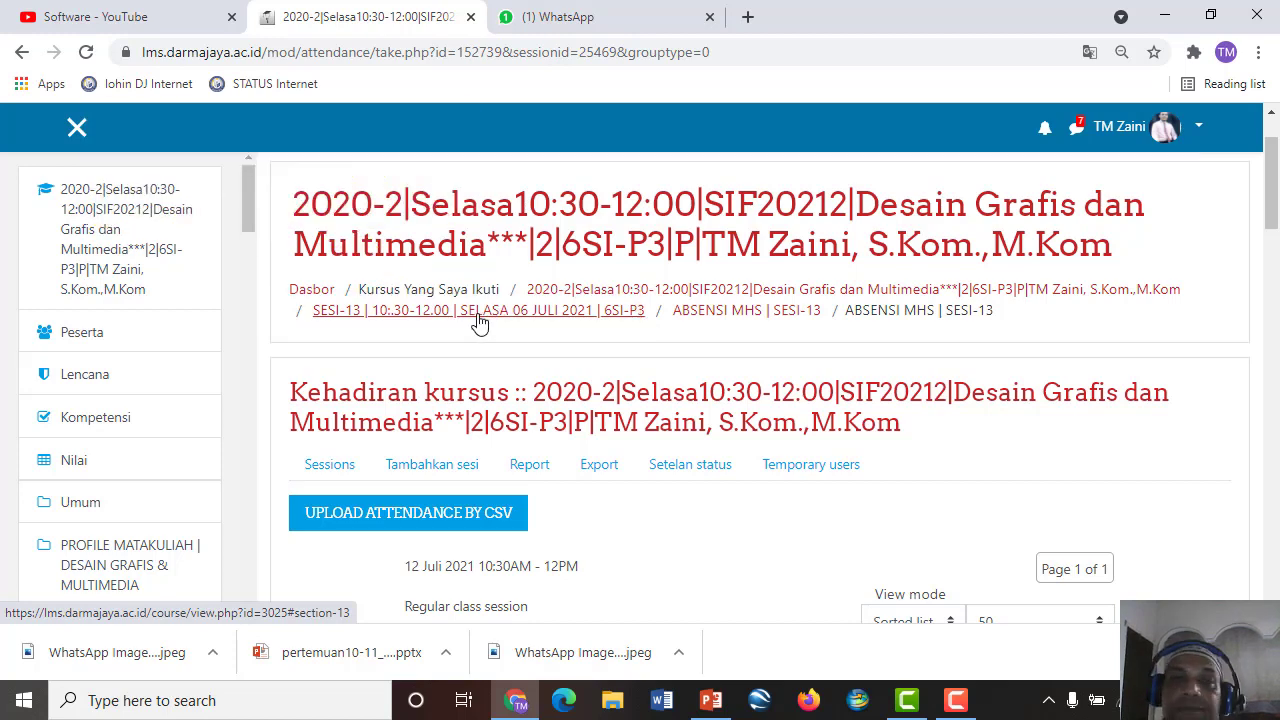
# Return to the SESI-13 section of the course page and find the ABSENSI MHS | SESI-13 activity
pyautogui.hotkey('ctrl', '+')
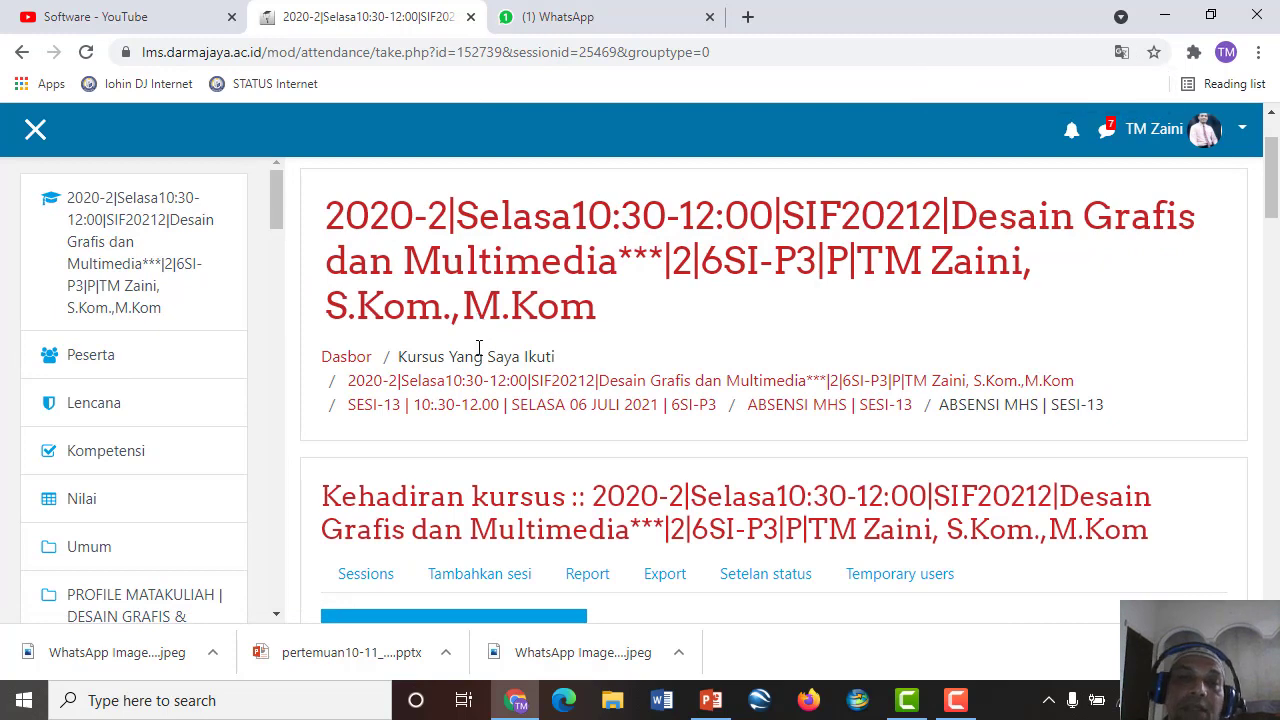
pyautogui.click(477, 418)
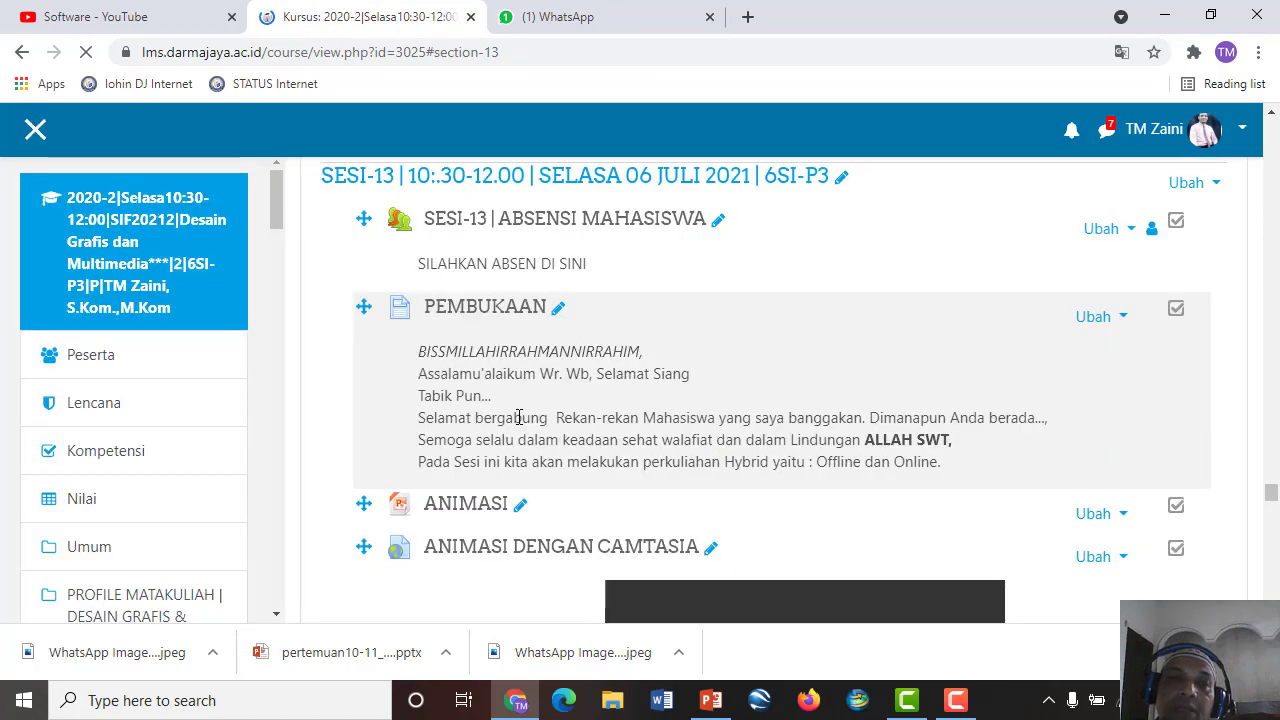
pyautogui.scroll(-5, 519, 418)
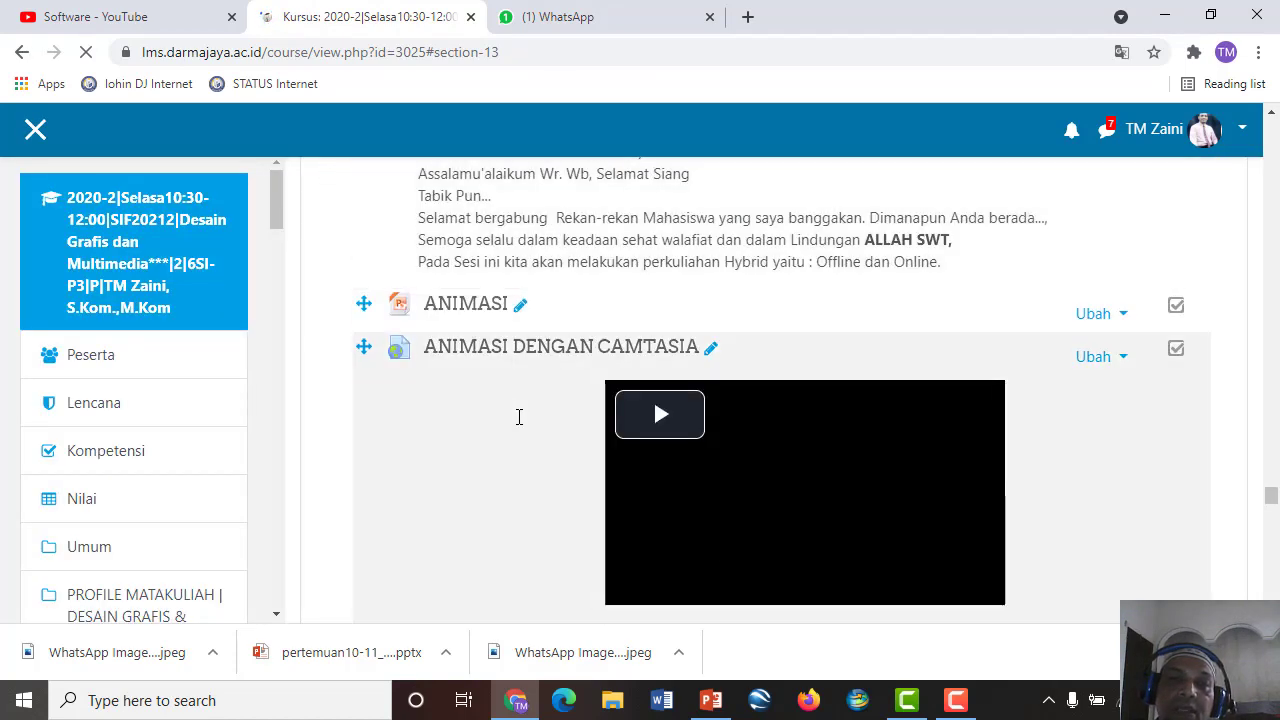
pyautogui.scroll(-1, 530, 420)
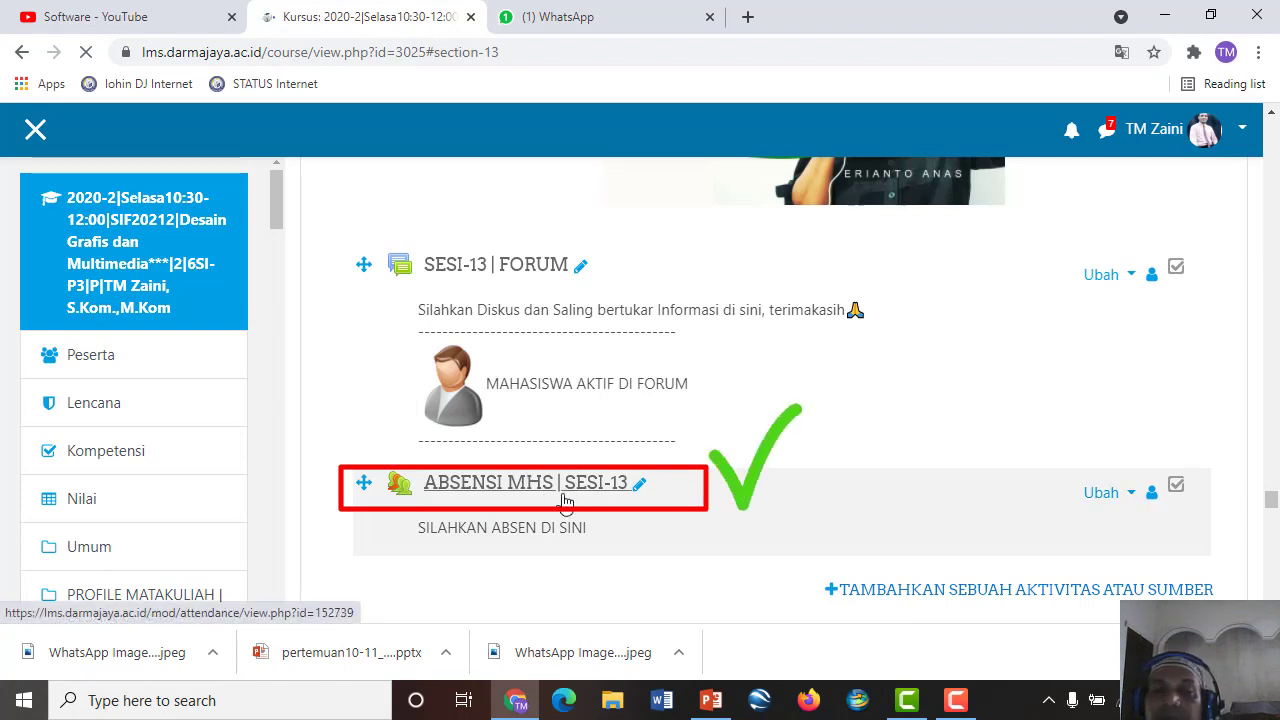
# Open the settings of the ABSENSI MHS | SESI-13 attendance activity for editing
pyautogui.click(1133, 494)
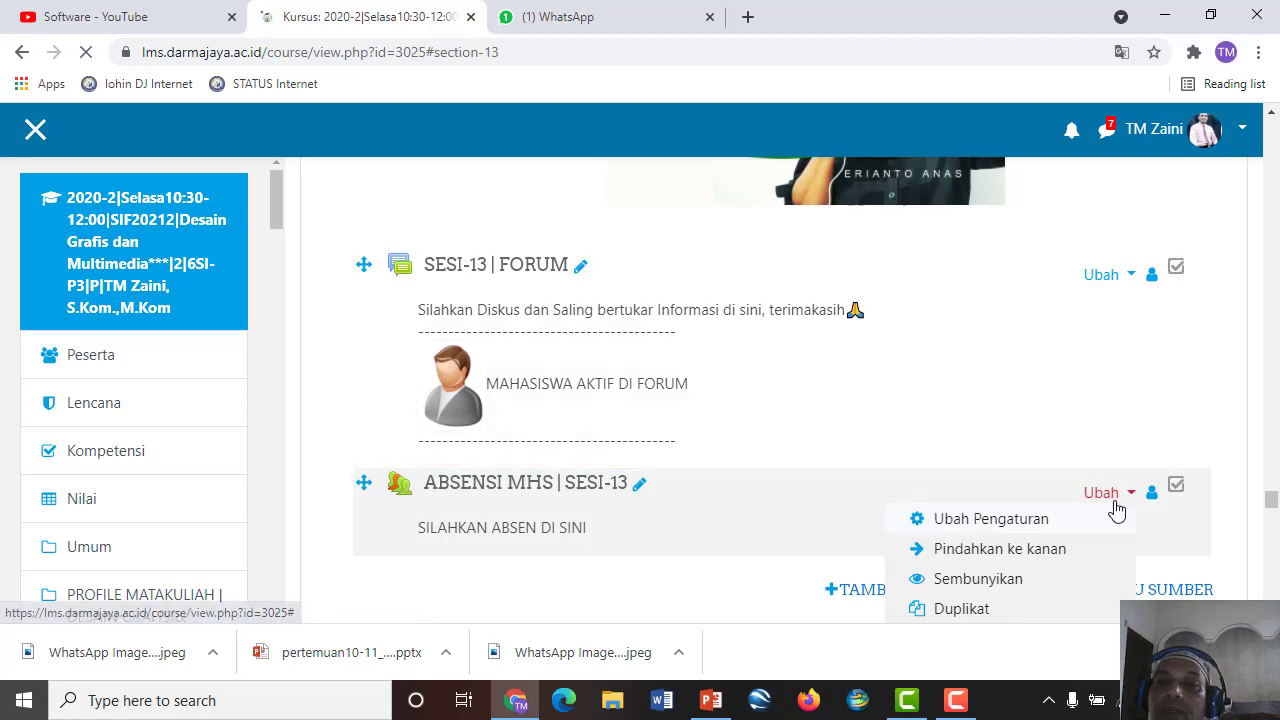
pyautogui.click(1128, 498)
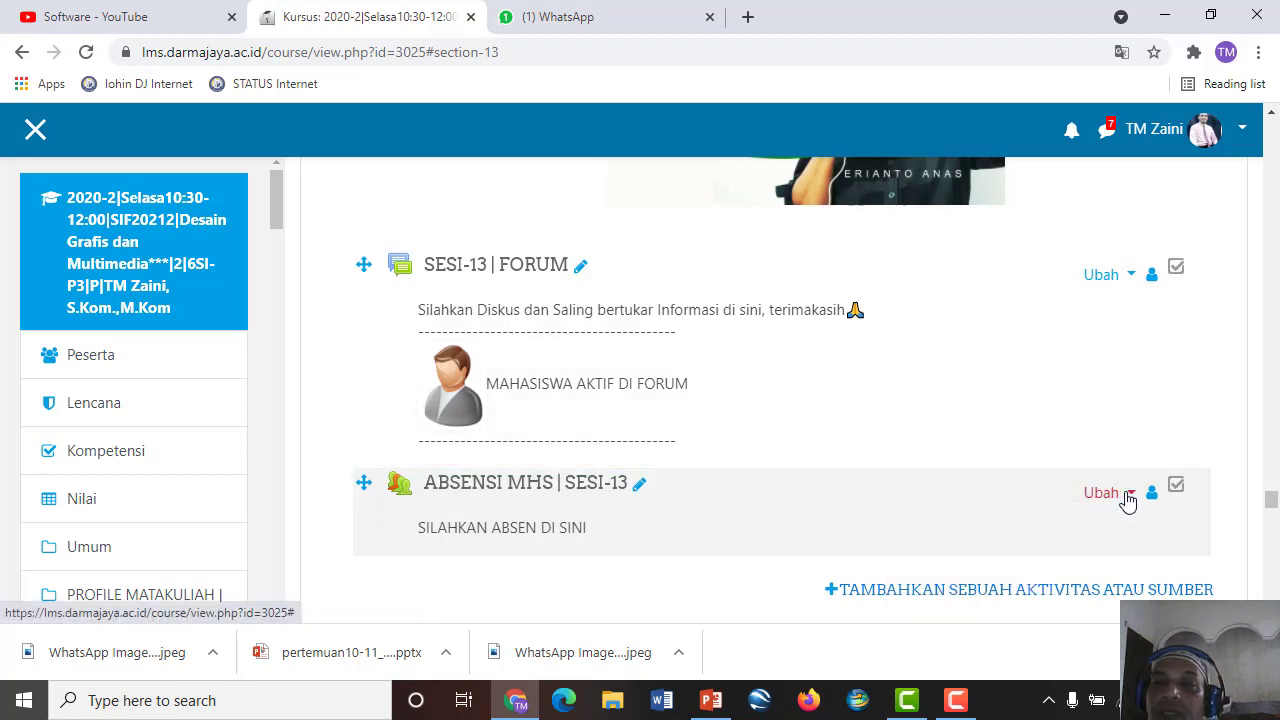
pyautogui.click(1127, 499)
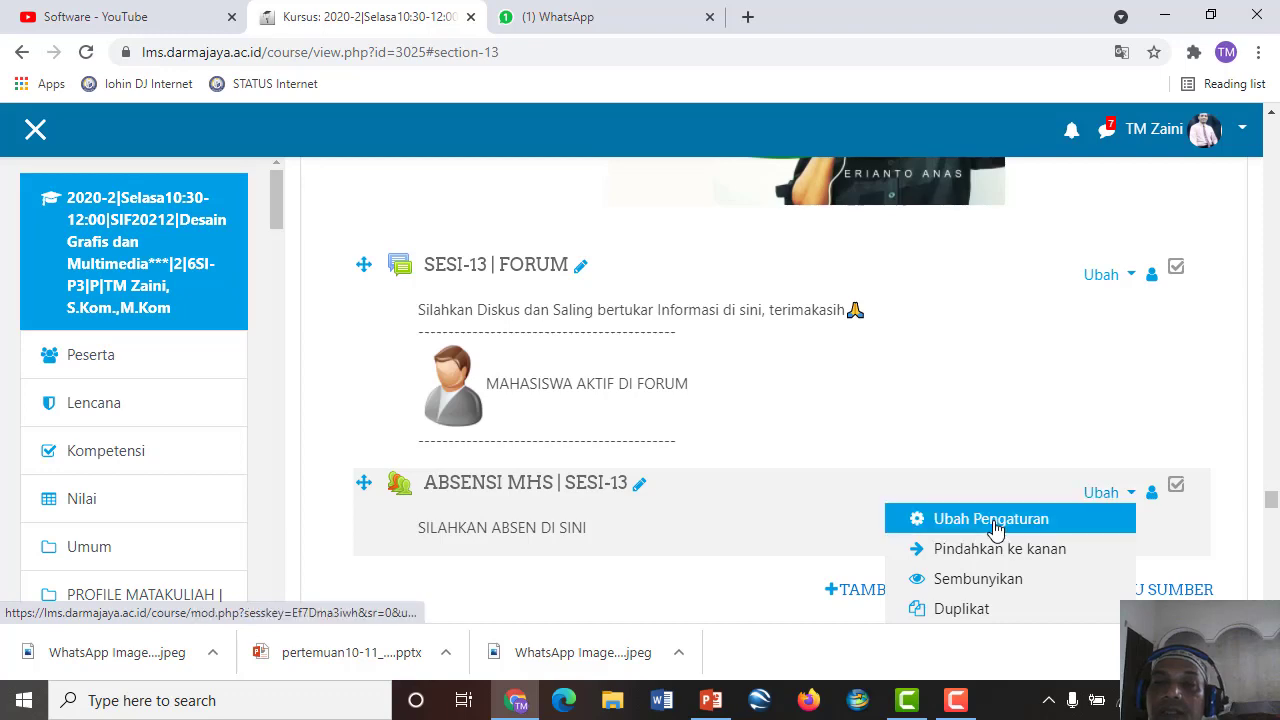
pyautogui.click(995, 528)
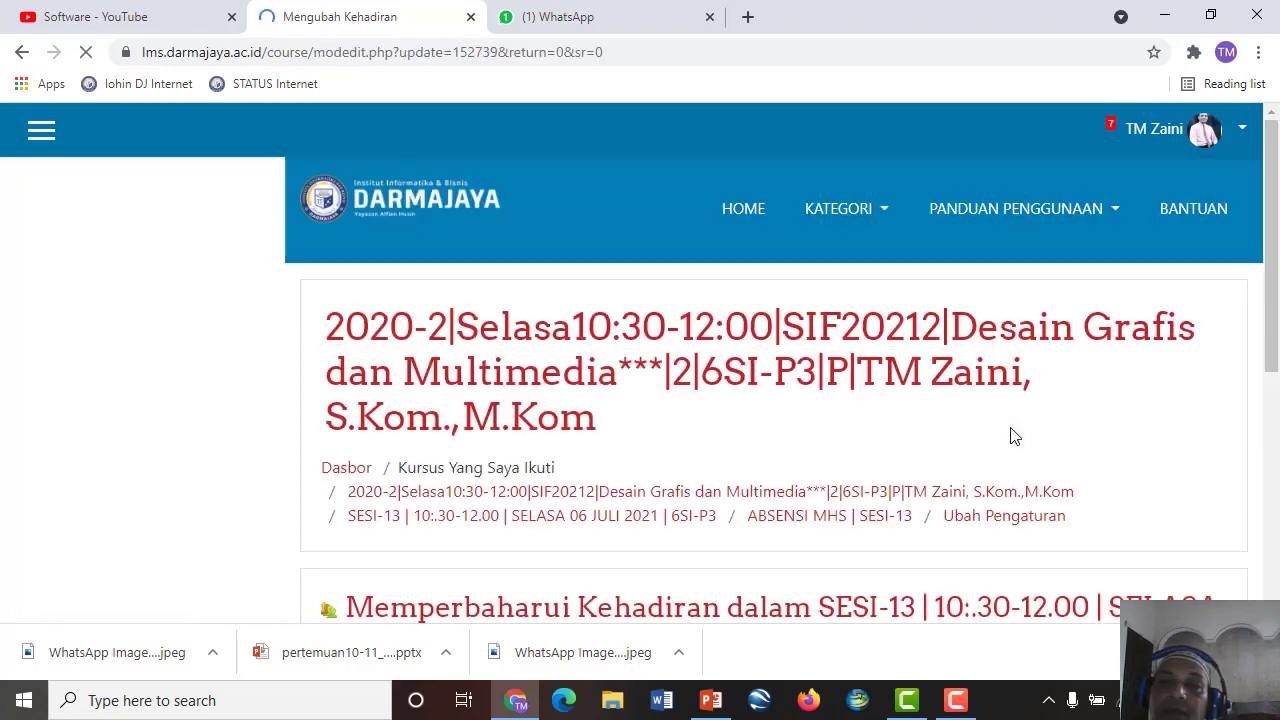
# Examine the attendance activity's name, description and remaining settings sections
pyautogui.scroll(-5, 1010, 436)
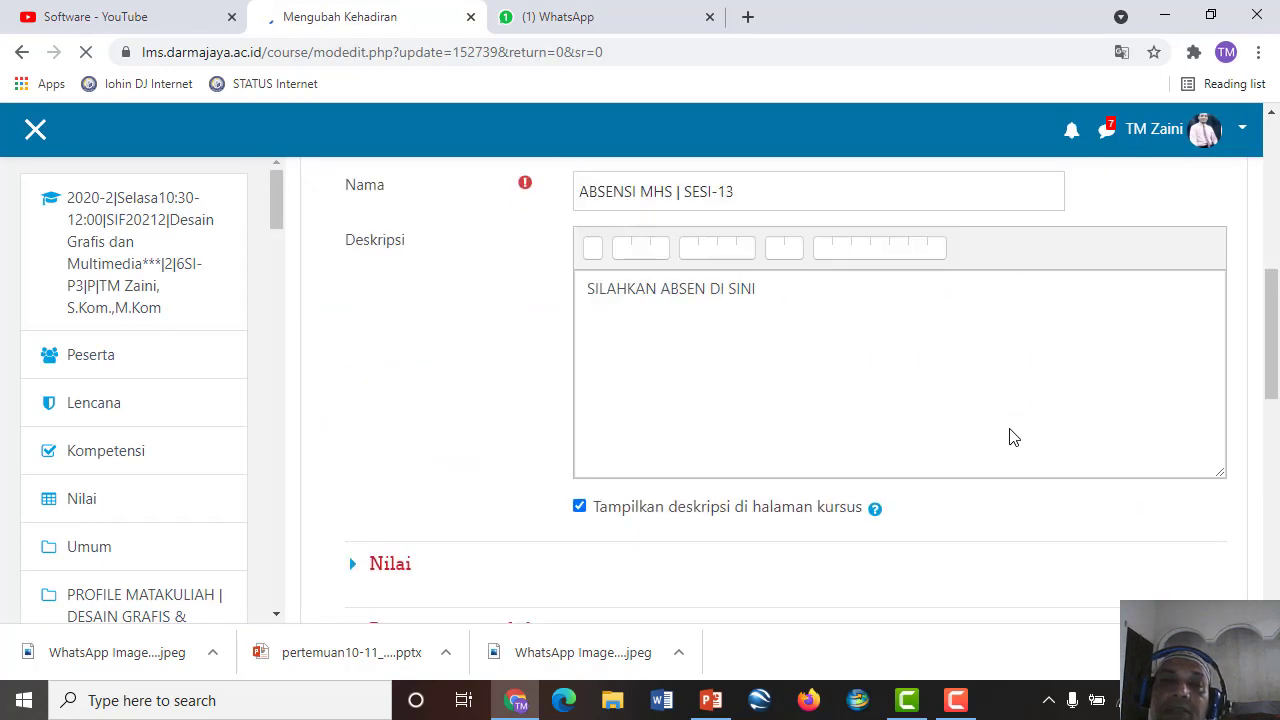
pyautogui.scroll(-5, 1010, 437)
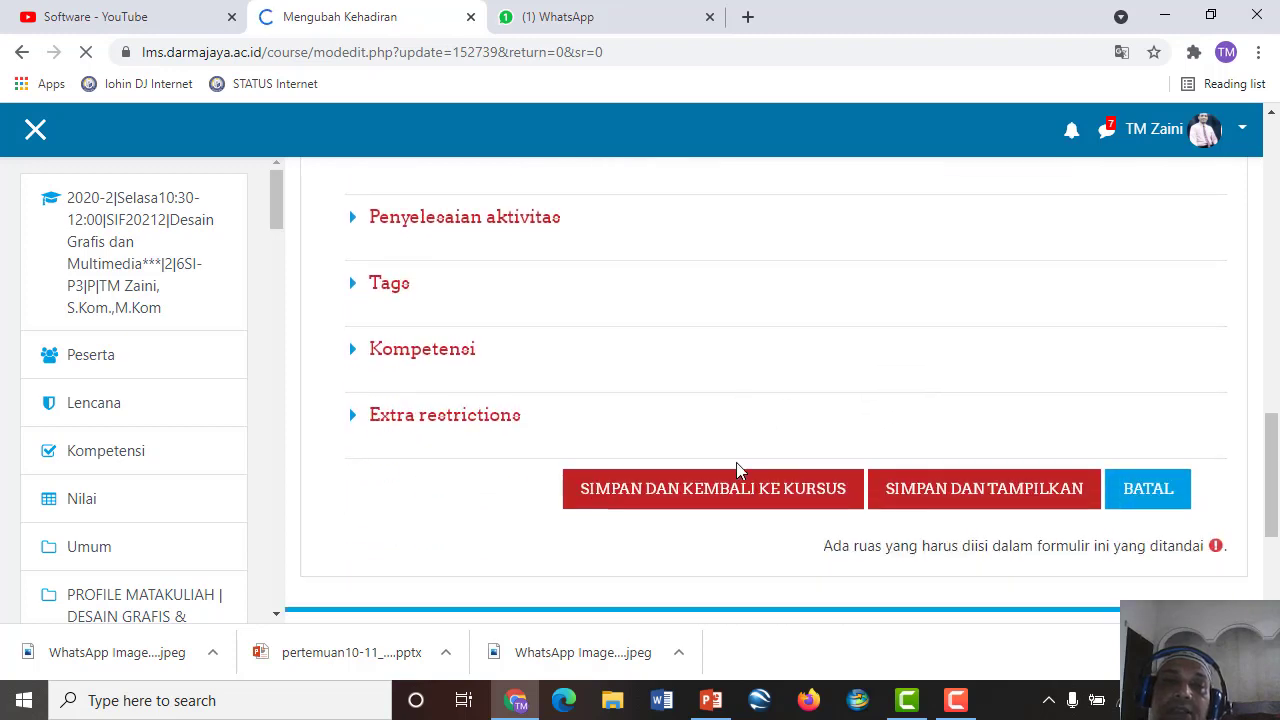
pyautogui.scroll(-1, 736, 463)
pyautogui.scroll(2, 736, 463)
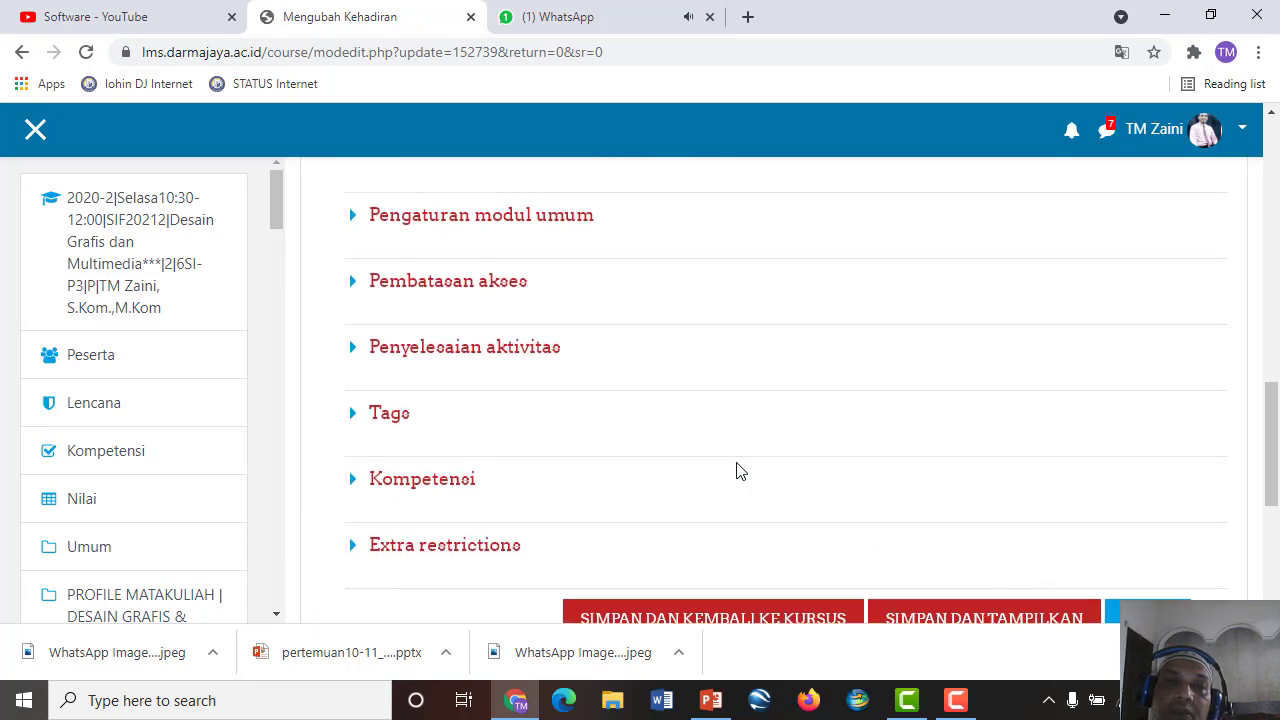
pyautogui.scroll(-1, 800, 434)
pyautogui.scroll(7, 612, 413)
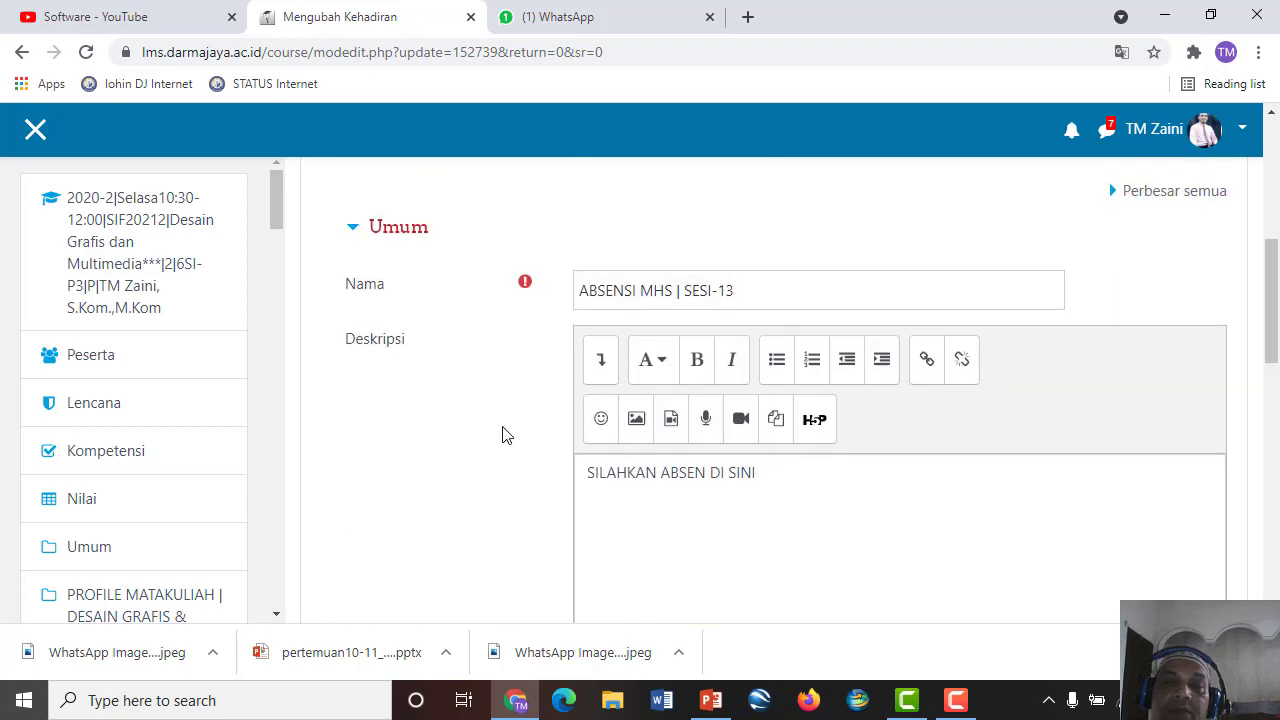
pyautogui.scroll(-7, 505, 440)
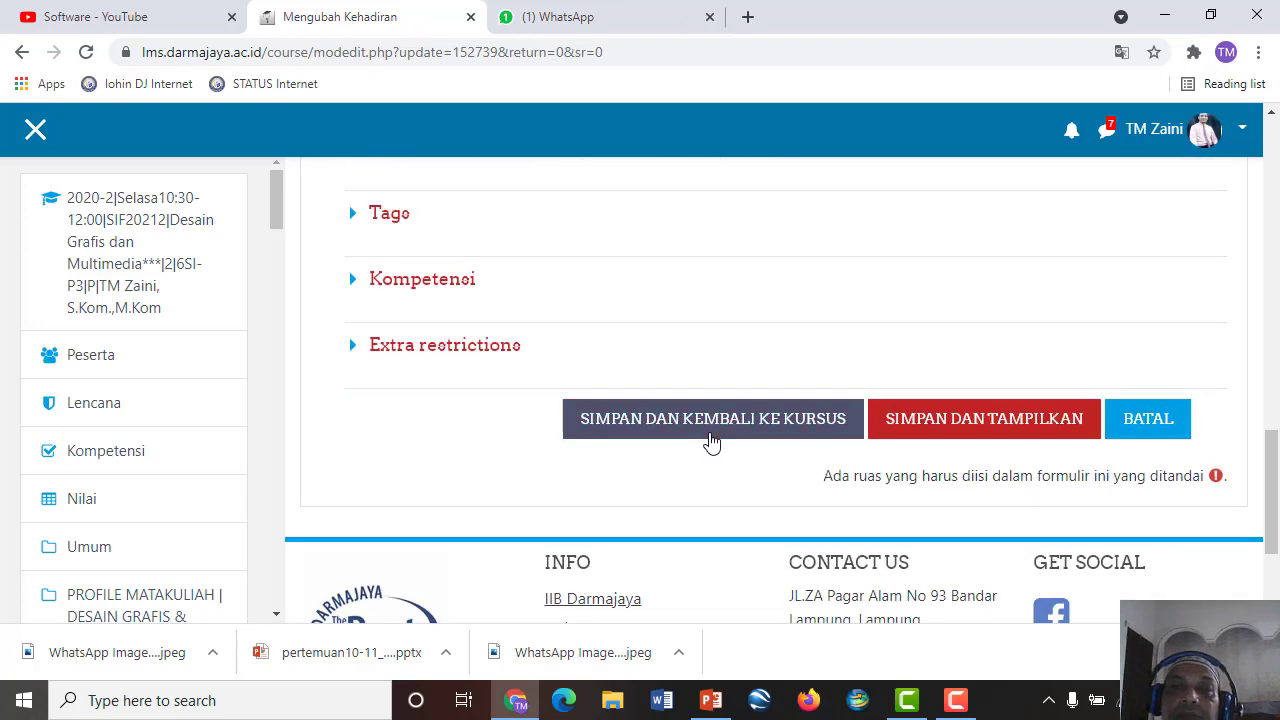
pyautogui.scroll(2, 448, 405)
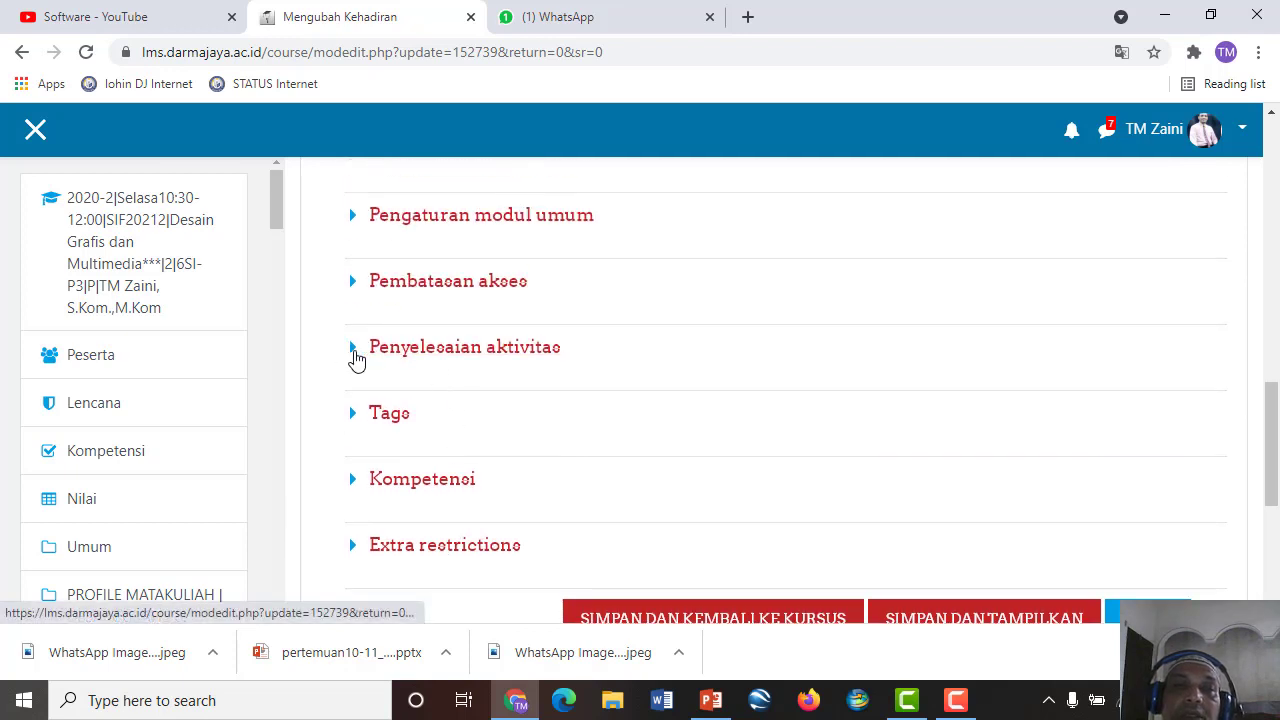
# Show the Penyelesaian aktivitas settings, then save the attendance activity and return to the course
pyautogui.click(355, 352)
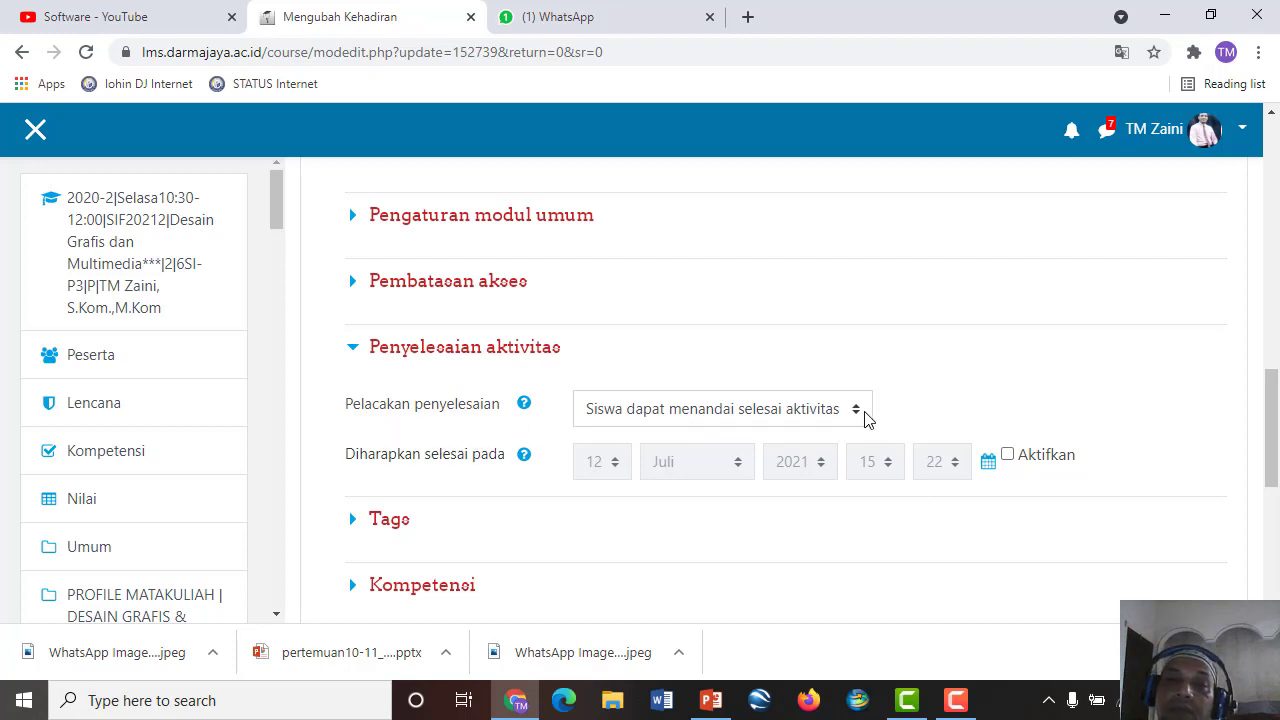
pyautogui.scroll(-2, 677, 549)
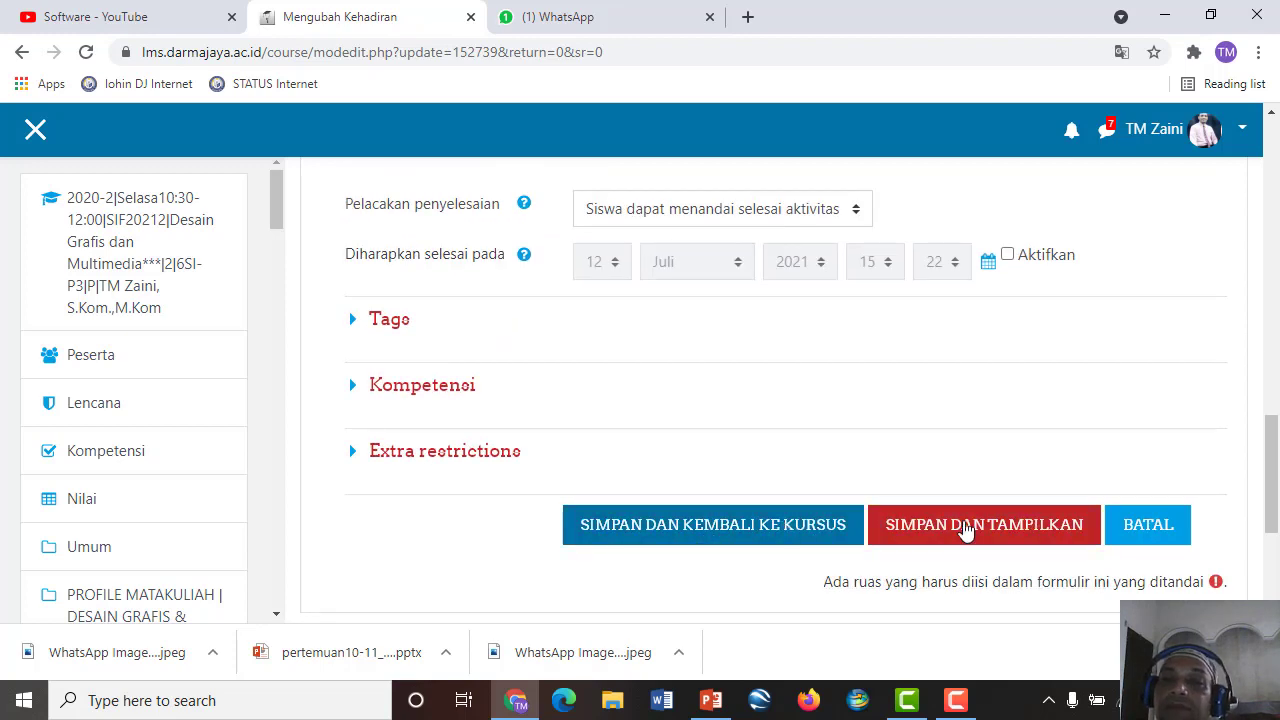
pyautogui.click(770, 528)
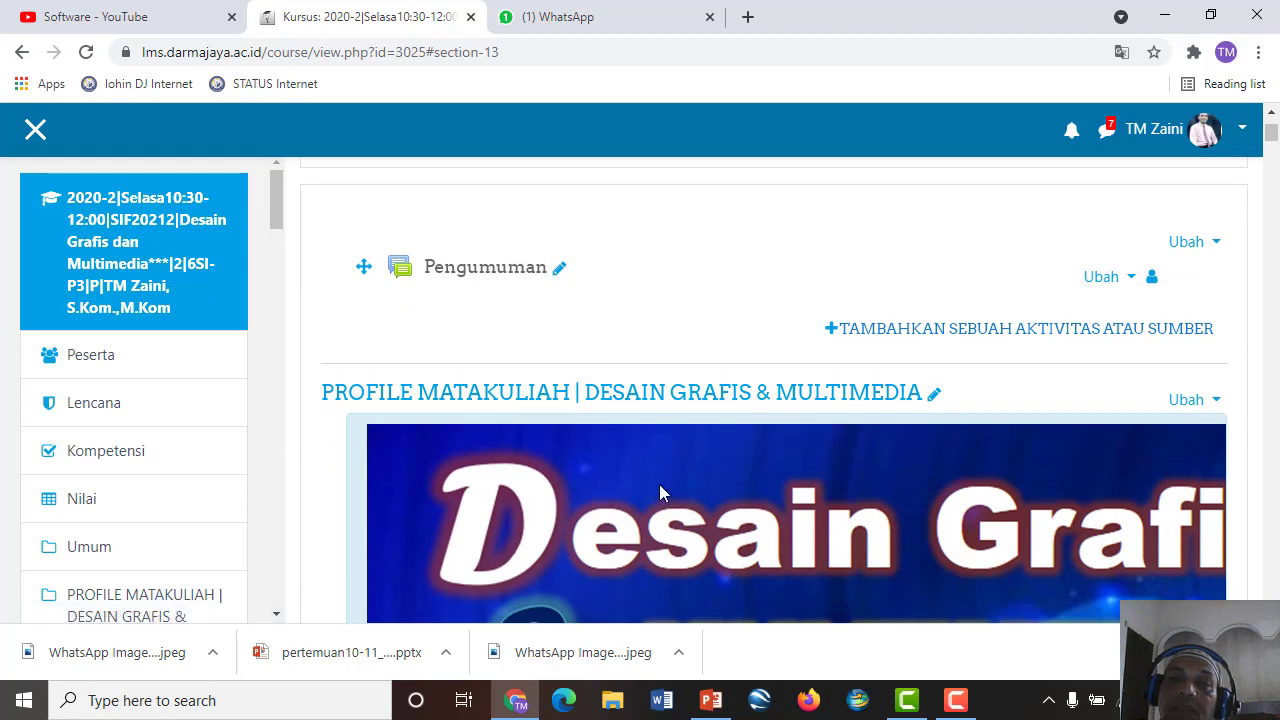
# Find the ABSENSI MHS | SESI-13 activity at the end of the SESI-13 section on the course page
pyautogui.scroll(-4, 659, 484)
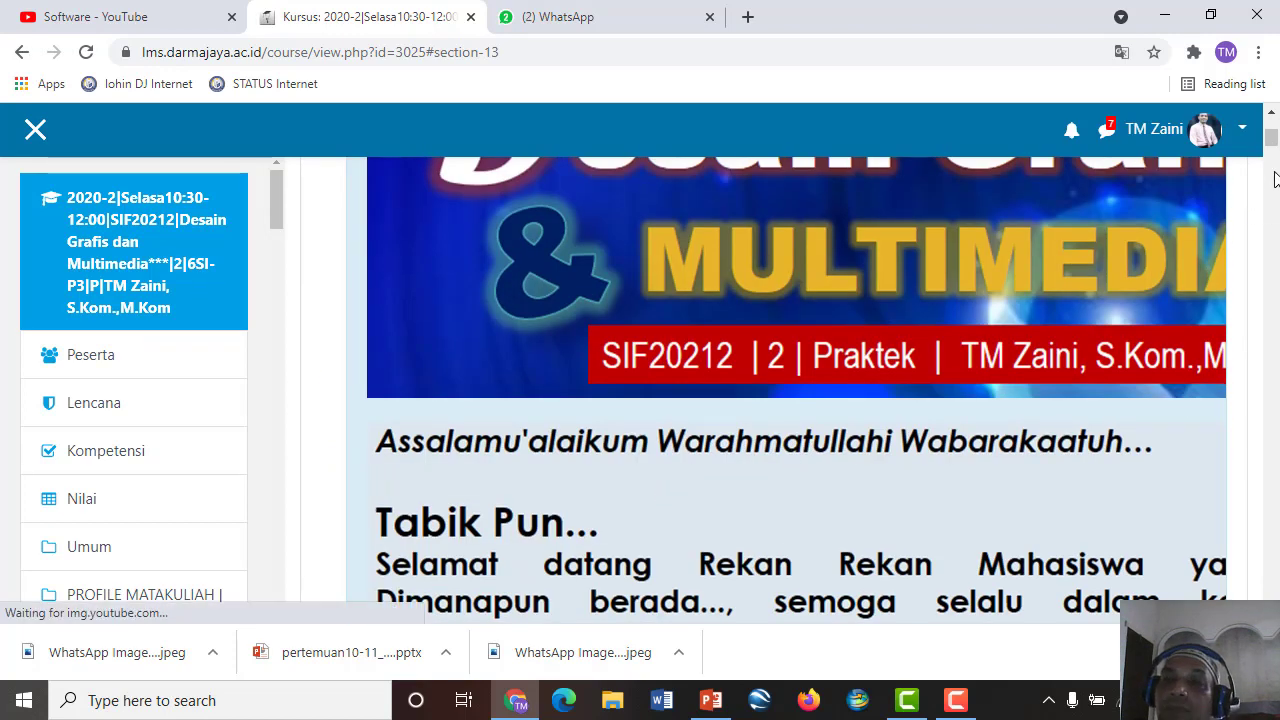
pyautogui.moveTo(1275, 178); pyautogui.dragTo(1275, 537)
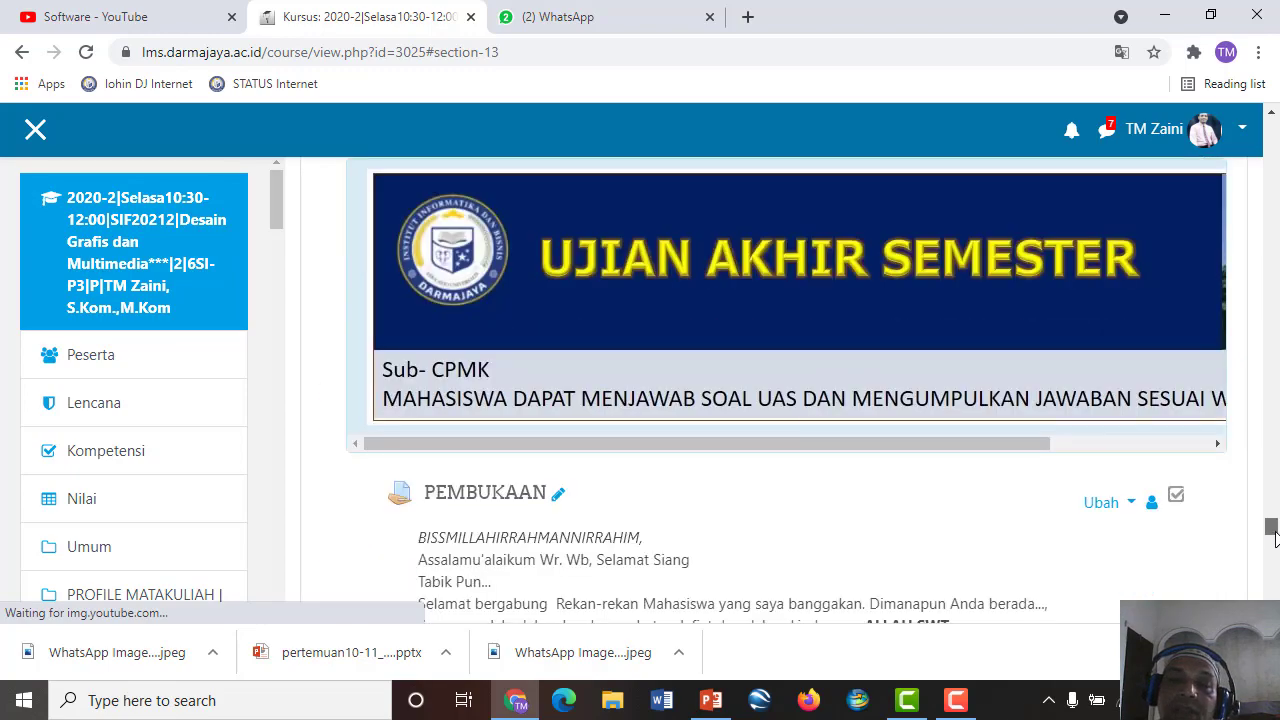
pyautogui.scroll(12, 760, 398)
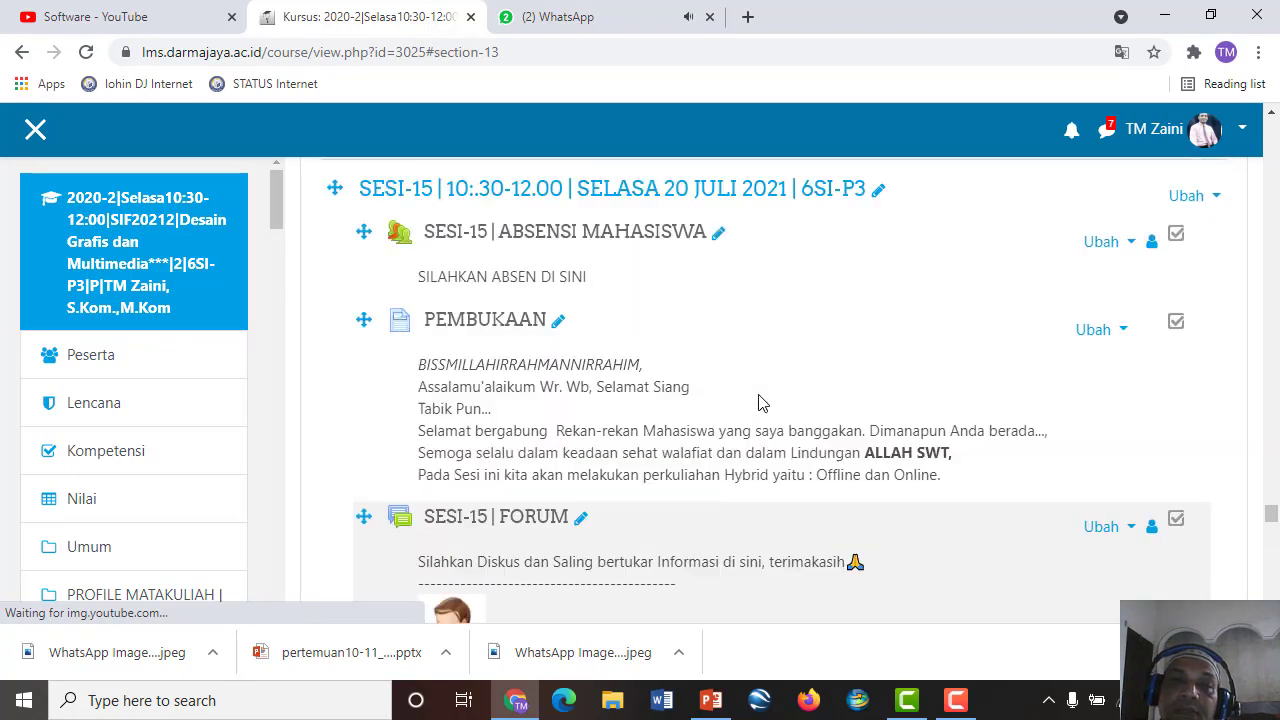
pyautogui.scroll(6, 760, 402)
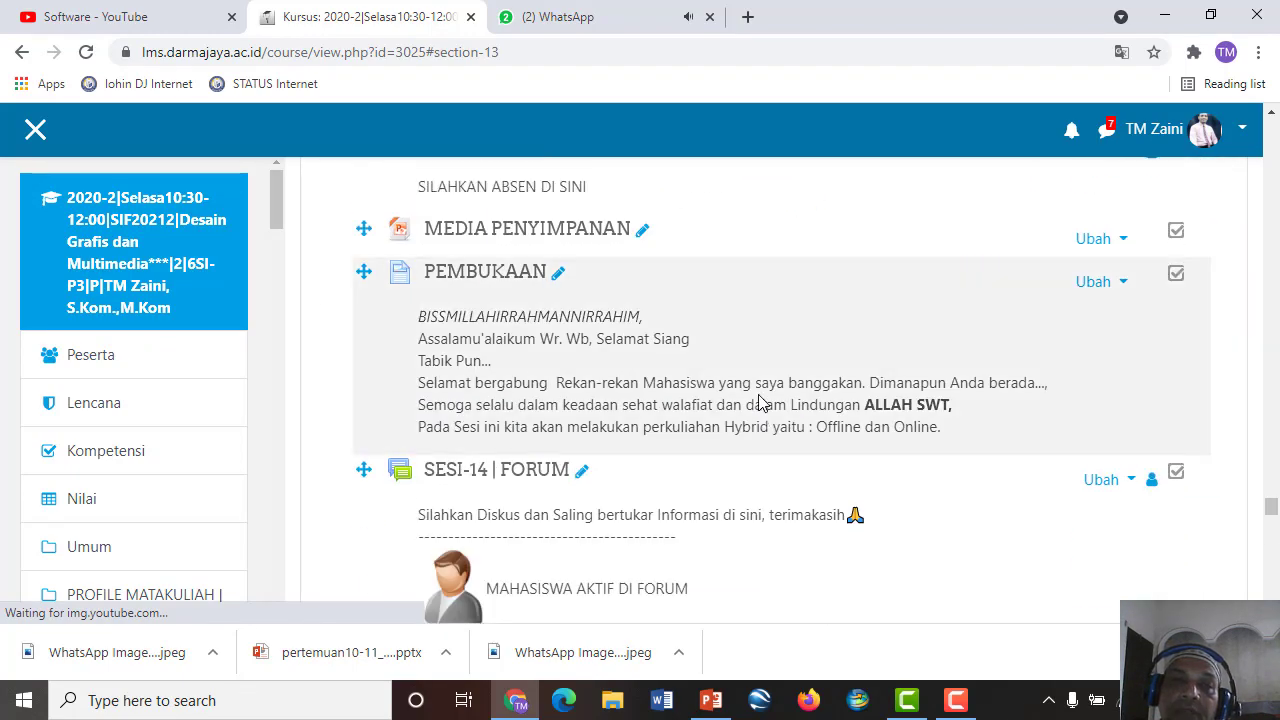
pyautogui.scroll(-3, 760, 402)
pyautogui.scroll(8, 757, 395)
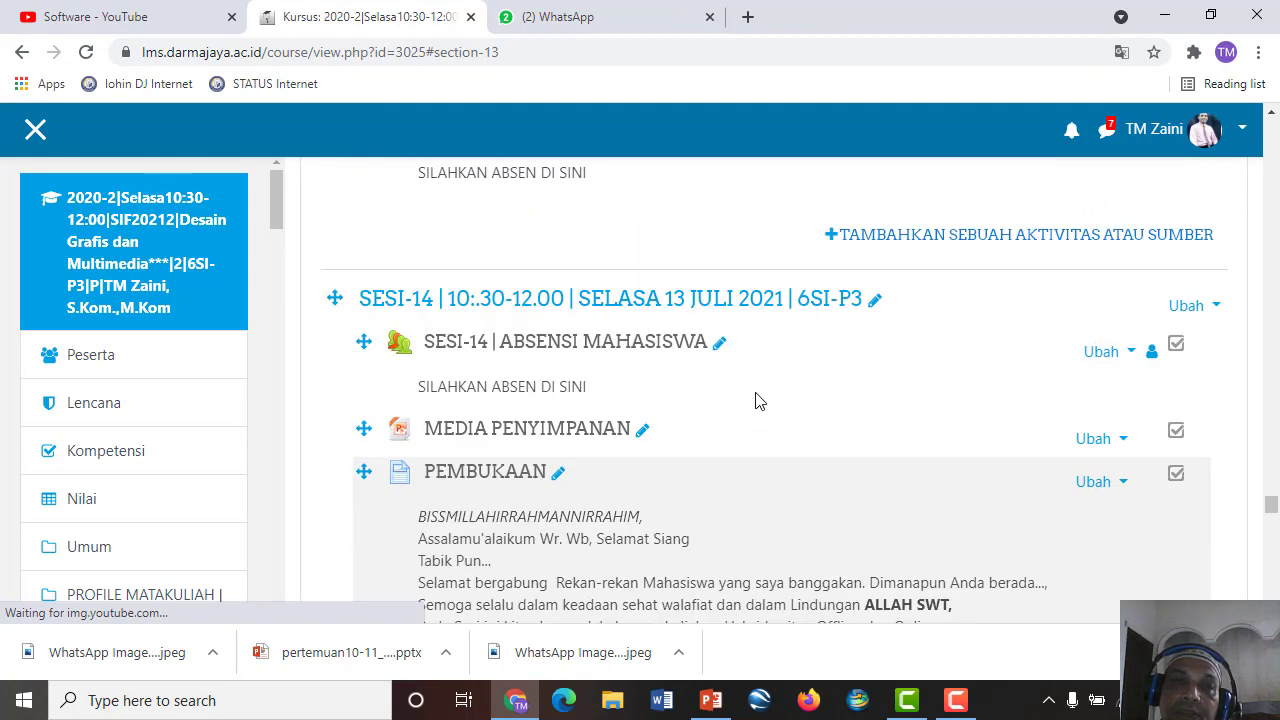